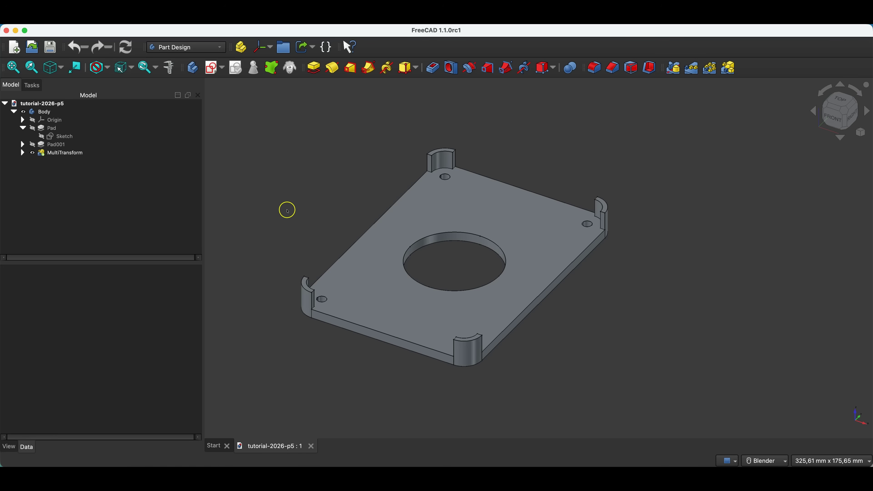
Close the tutorial-2026-p5 document to return to the Start page.
{"action": "left_click", "coordinate": [311, 446]}
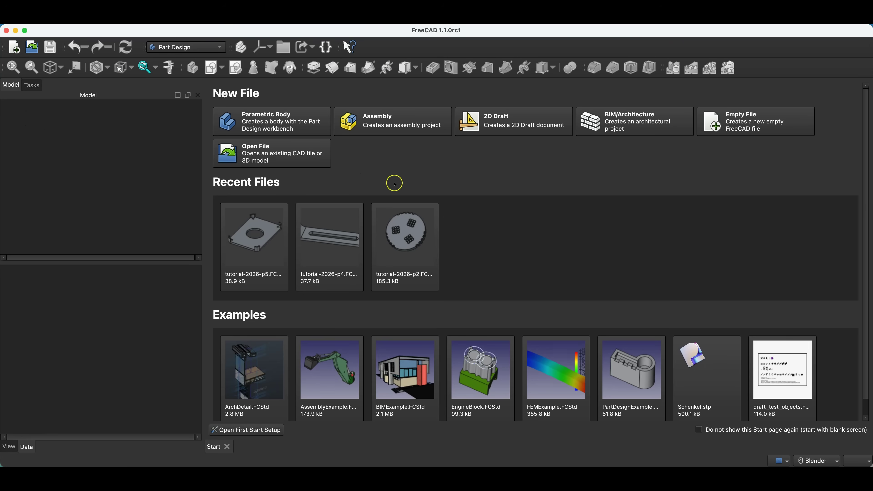
Create a new body and start a sketch on the XY plane.
{"action": "left_click", "coordinate": [259, 127]}
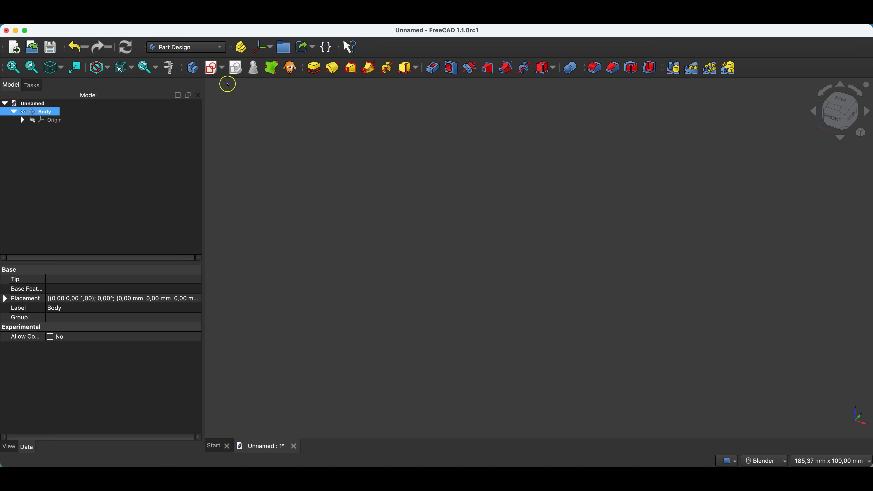
{"action": "left_click", "coordinate": [210, 69]}
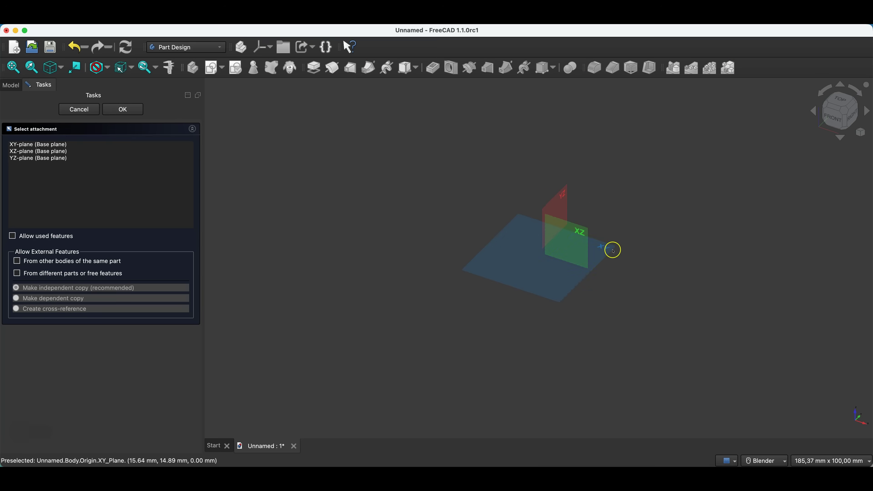
{"action": "left_click", "coordinate": [602, 242]}
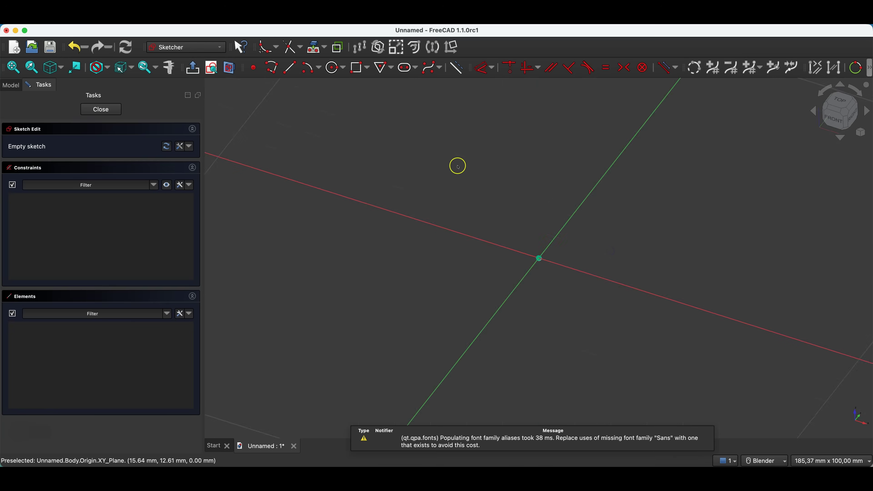
Draw a 100 × 70 mm rectangle with one corner at the origin.
{"action": "left_click", "coordinate": [360, 67]}
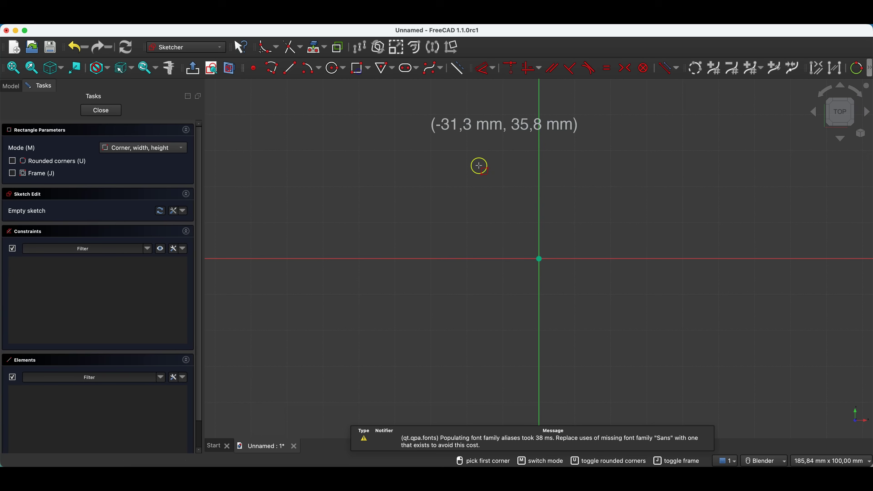
{"action": "left_click", "coordinate": [539, 259]}
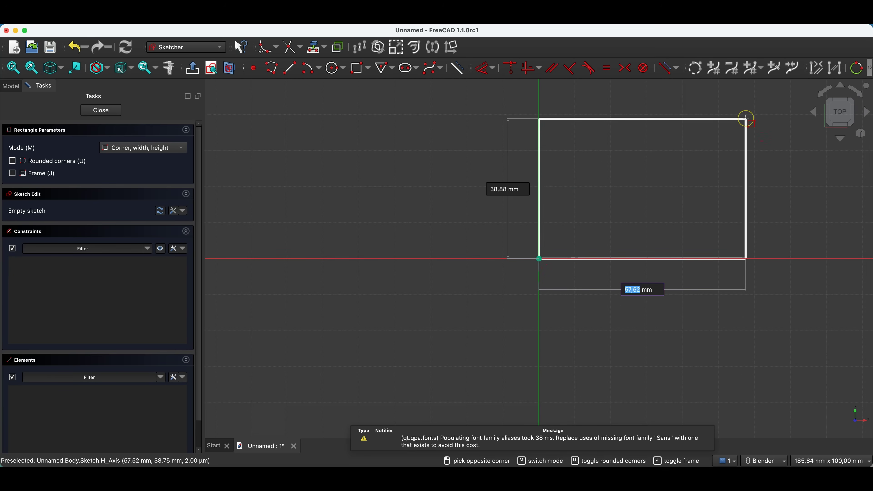
{"action": "type", "text": "100"}
{"action": "key", "text": "Tab"}
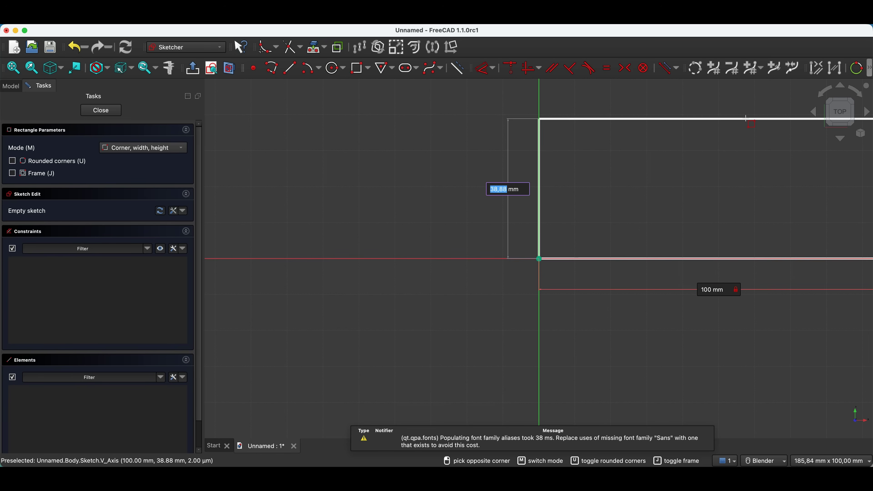
{"action": "type", "text": "70"}
{"action": "key", "text": "Return"}
{"action": "scroll", "coordinate": [495, 215], "scroll_direction": "down", "scroll_amount": 4}
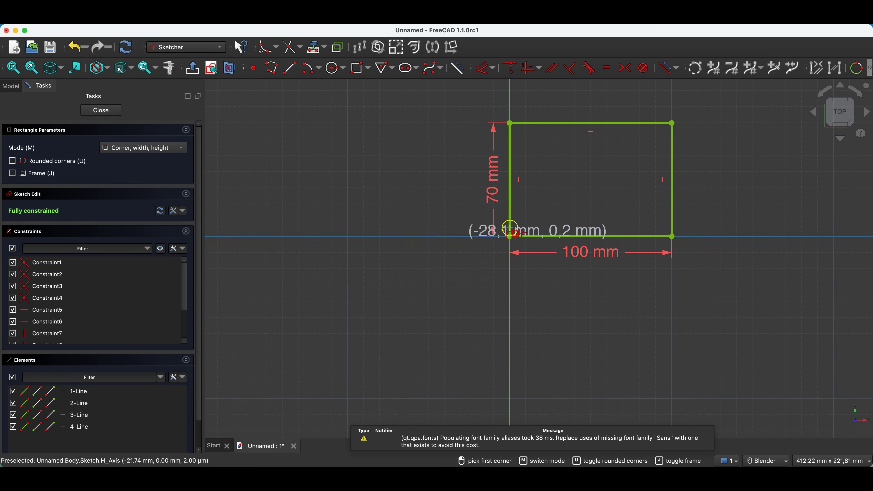
Pad the rectangle sketch 50 mm and choose its top front edge for a chamfer.
{"action": "left_click", "coordinate": [101, 110]}
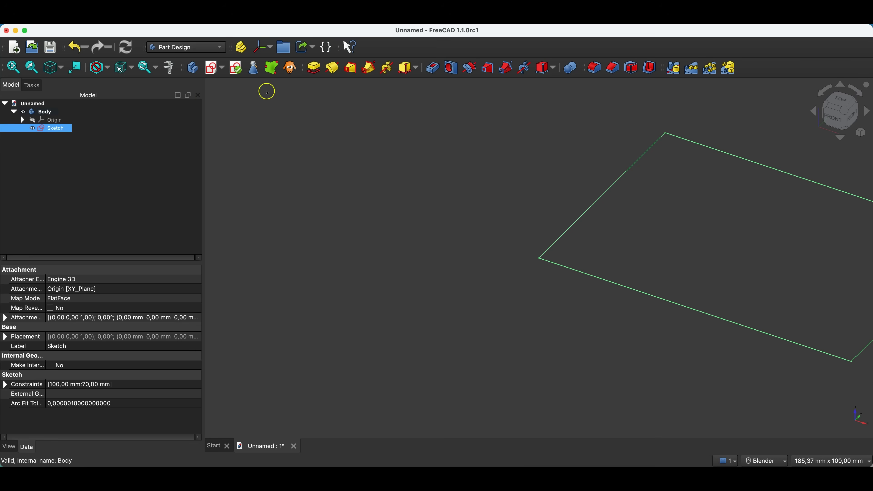
{"action": "left_click", "coordinate": [312, 68]}
{"action": "type", "text": "50"}
{"action": "key", "text": "Return"}
{"action": "scroll", "coordinate": [384, 289], "scroll_direction": "down", "scroll_amount": 2}
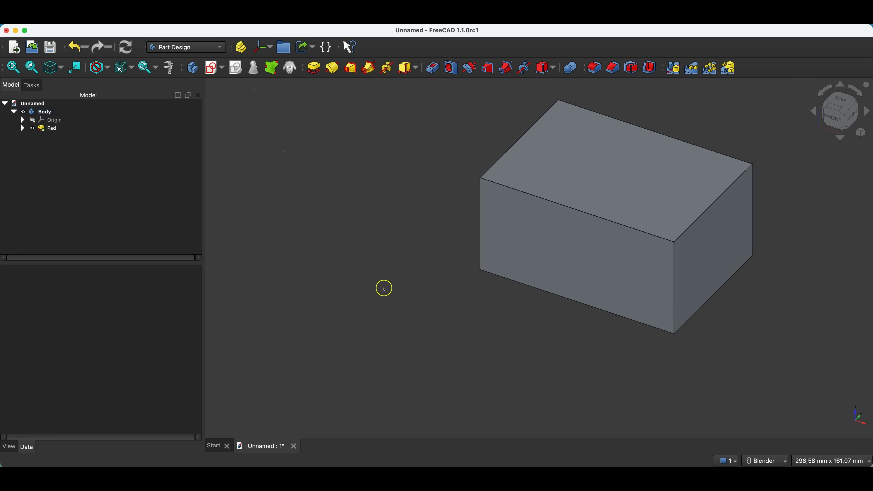
{"action": "scroll", "coordinate": [790, 128], "scroll_direction": "down", "scroll_amount": 2}
{"action": "scroll", "coordinate": [774, 129], "scroll_direction": "up", "scroll_amount": 2}
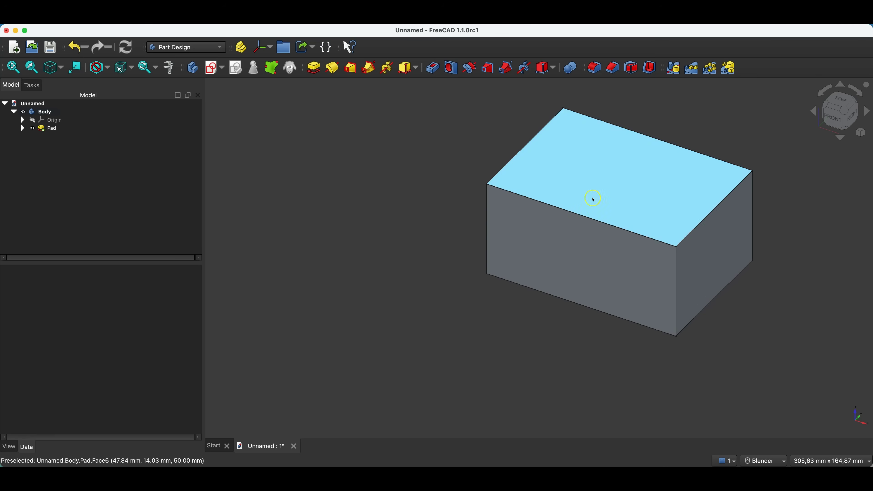
{"action": "left_click", "coordinate": [585, 217]}
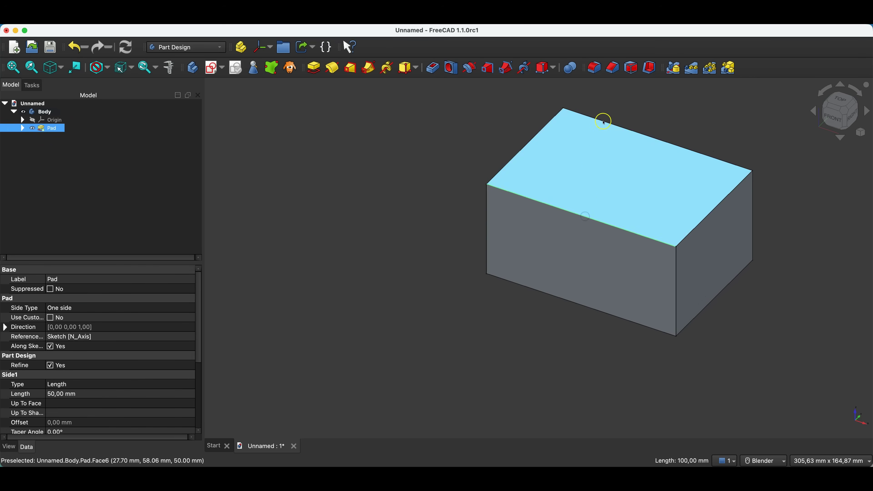
{"action": "left_click", "coordinate": [612, 68]}
Apply a 30 mm chamfer to the block's top front edge.
{"action": "type", "text": "30"}
{"action": "left_click", "coordinate": [108, 288]}
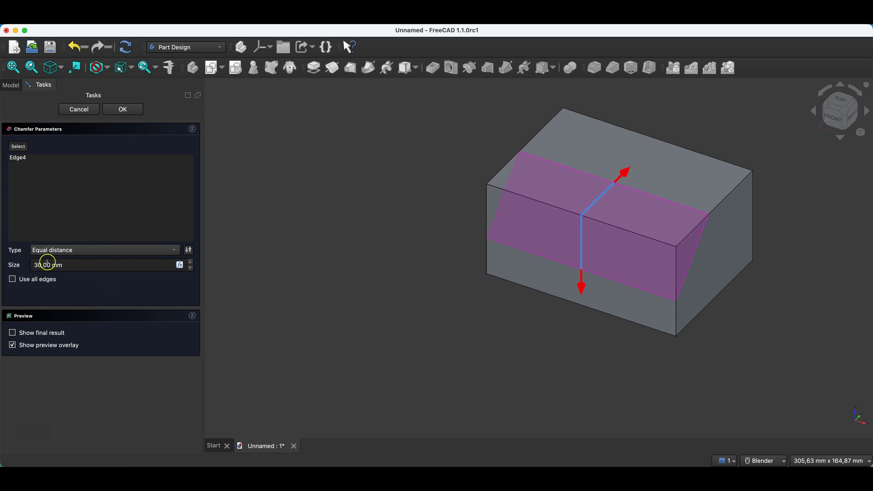
{"action": "left_click", "coordinate": [123, 109]}
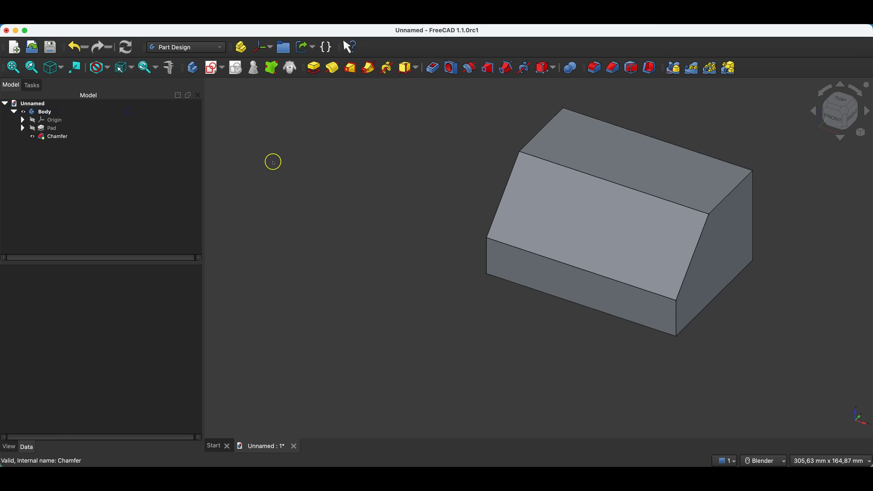
Start a new sketch on the sloped chamfer face.
{"action": "scroll", "coordinate": [484, 285], "scroll_direction": "down", "scroll_amount": 2}
{"action": "scroll", "coordinate": [643, 220], "scroll_direction": "up", "scroll_amount": 5}
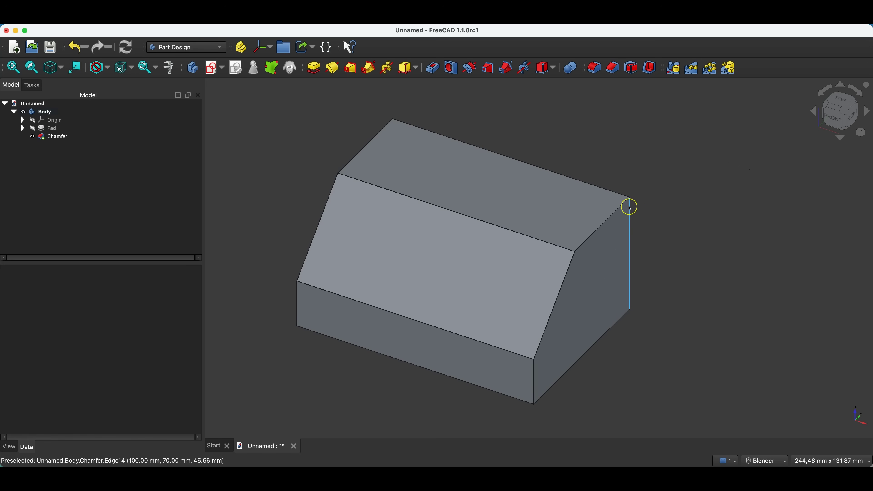
{"action": "left_click_drag", "start_coordinate": [628, 202], "coordinate": [655, 169]}
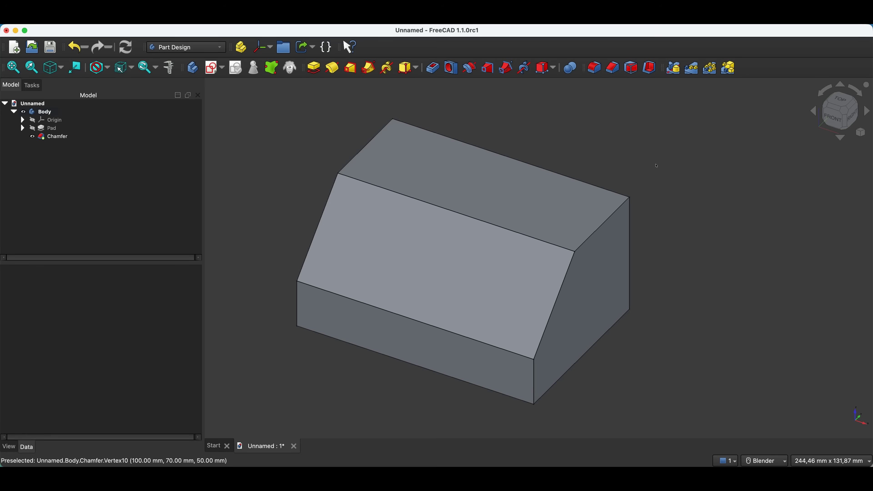
{"action": "mouse_move", "coordinate": [657, 166]}
{"action": "left_mouse_down"}
{"action": "mouse_move", "coordinate": [671, 214]}
{"action": "mouse_move", "coordinate": [664, 256]}
{"action": "mouse_move", "coordinate": [664, 197]}
{"action": "mouse_move", "coordinate": [675, 166]}
{"action": "mouse_move", "coordinate": [698, 158]}
{"action": "left_mouse_up"}
{"action": "left_click", "coordinate": [353, 223]}
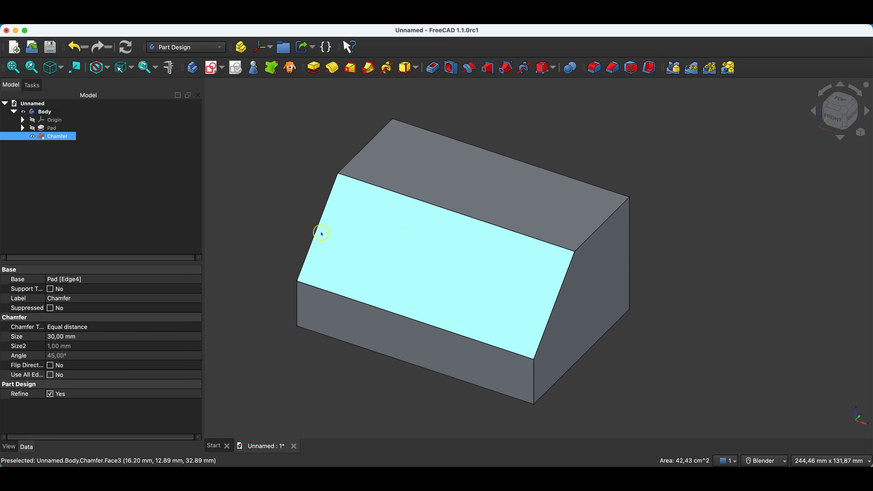
{"action": "left_click", "coordinate": [213, 68]}
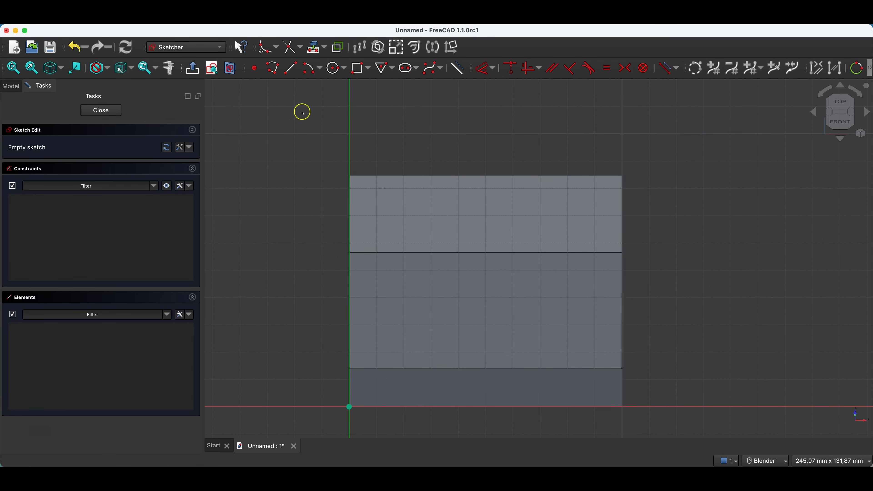
Bring the chamfer face's bottom and upper edges into the sketch as external geometry.
{"action": "left_click", "coordinate": [293, 48]}
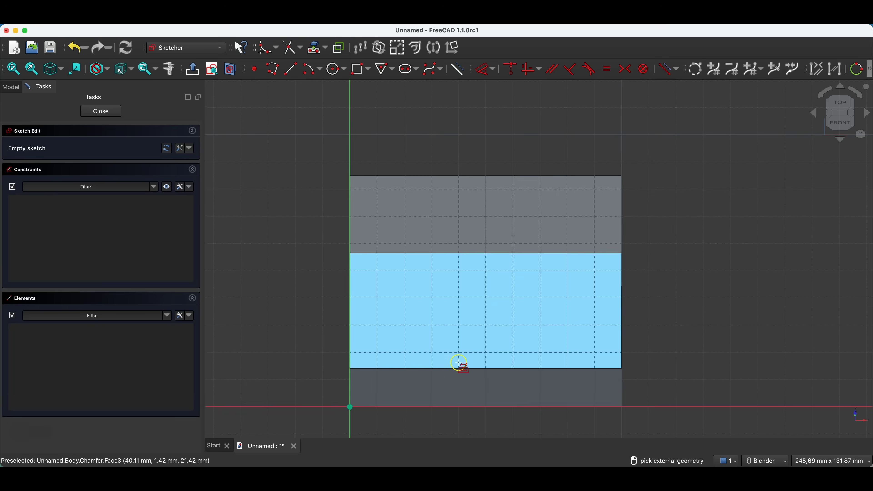
{"action": "left_click", "coordinate": [459, 370]}
{"action": "left_click", "coordinate": [450, 254]}
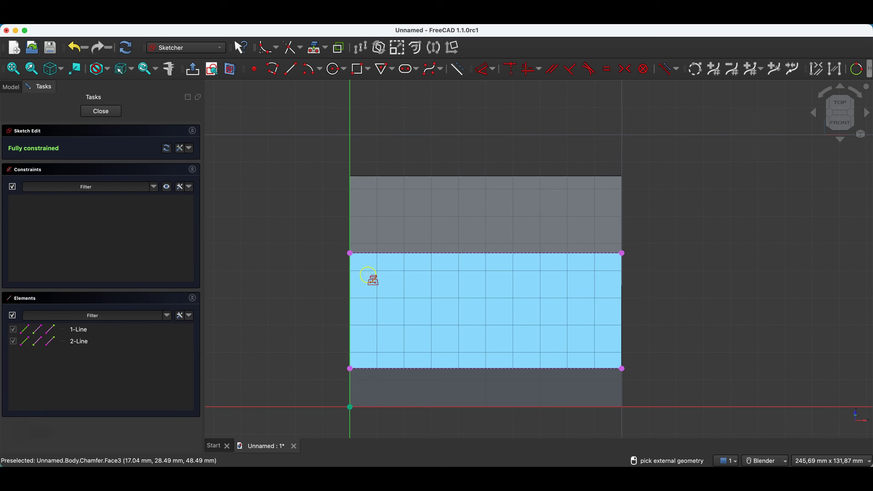
Draw a centred 50 × 25 mm rounded rectangle with 5 mm corner radius.
{"action": "left_click", "coordinate": [369, 71]}
{"action": "left_click", "coordinate": [370, 96]}
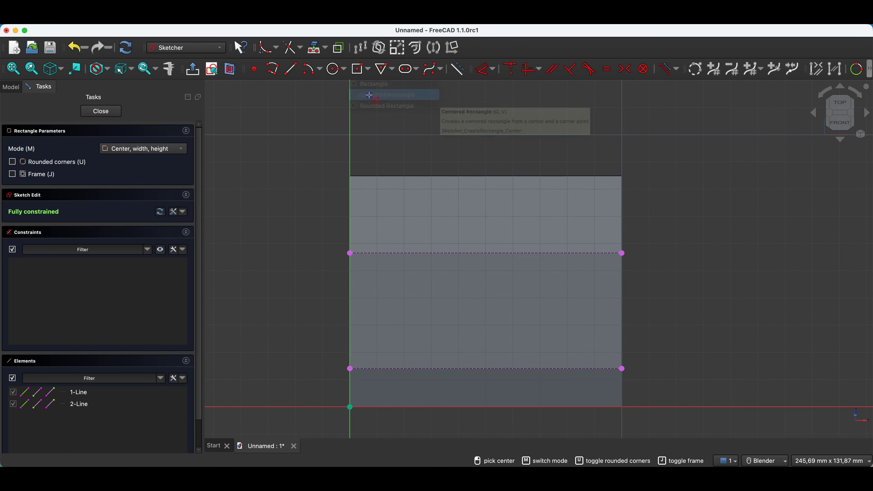
{"action": "left_click", "coordinate": [14, 162]}
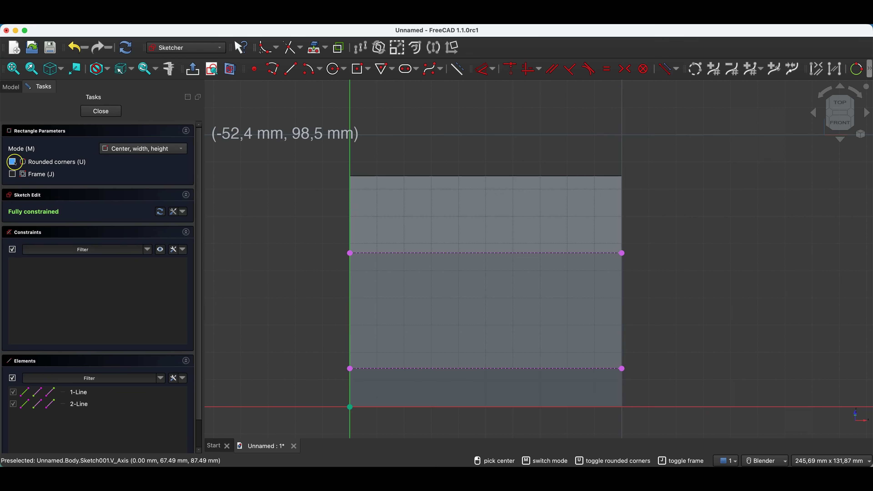
{"action": "left_click", "coordinate": [14, 162]}
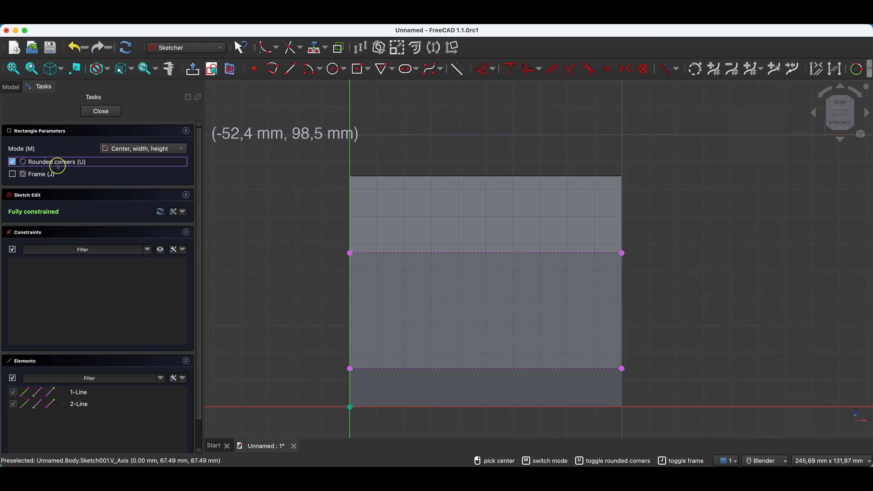
{"action": "left_click", "coordinate": [475, 313]}
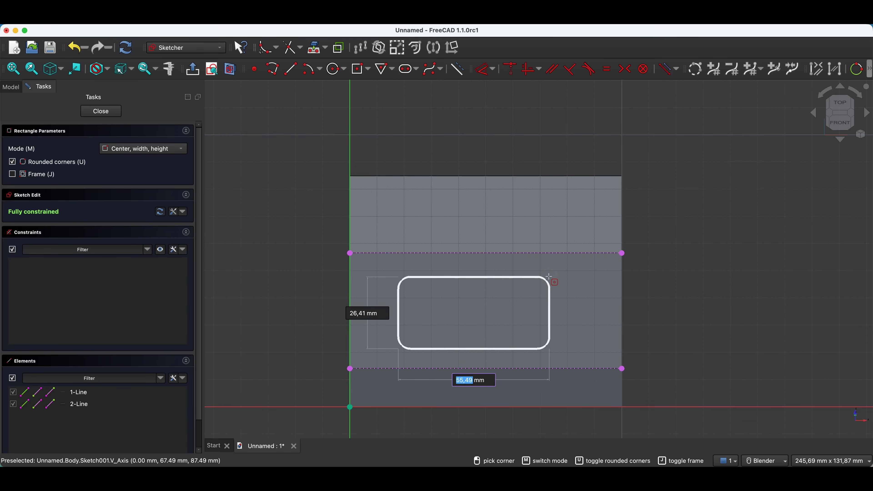
{"action": "type", "text": "50"}
{"action": "key", "text": "Tab"}
{"action": "type", "text": "25"}
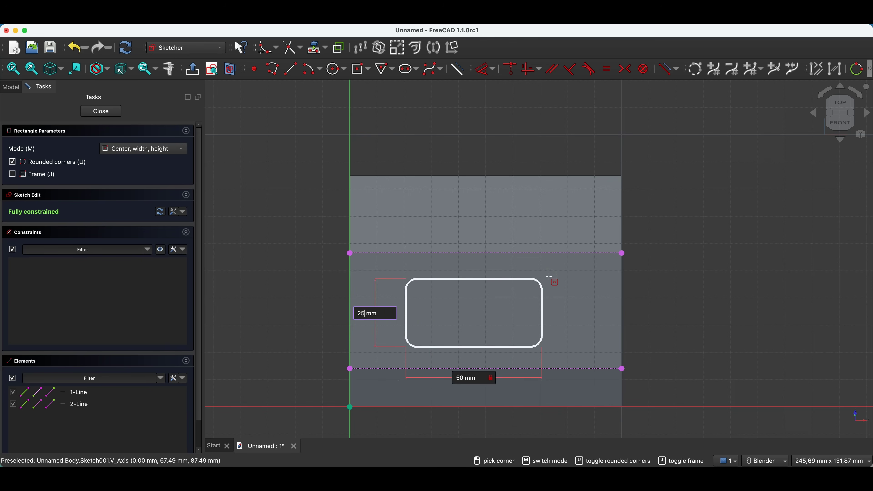
{"action": "key", "text": "Return"}
{"action": "type", "text": "5"}
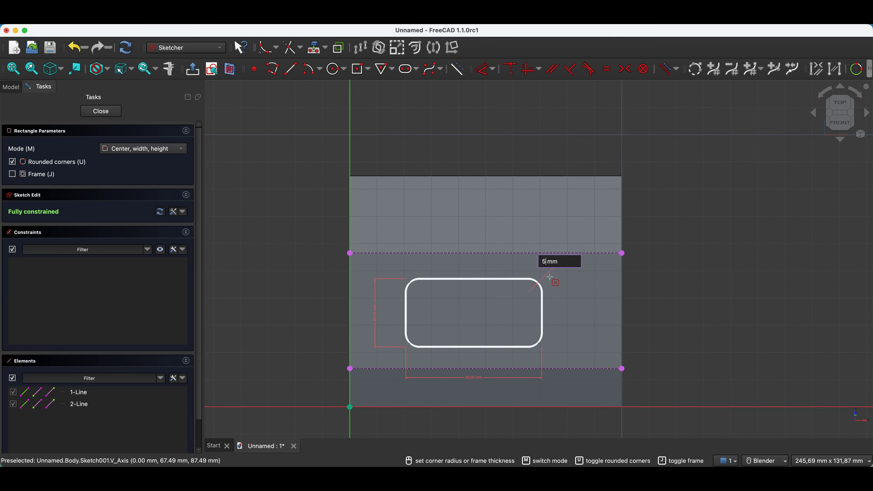
{"action": "key", "text": "Return"}
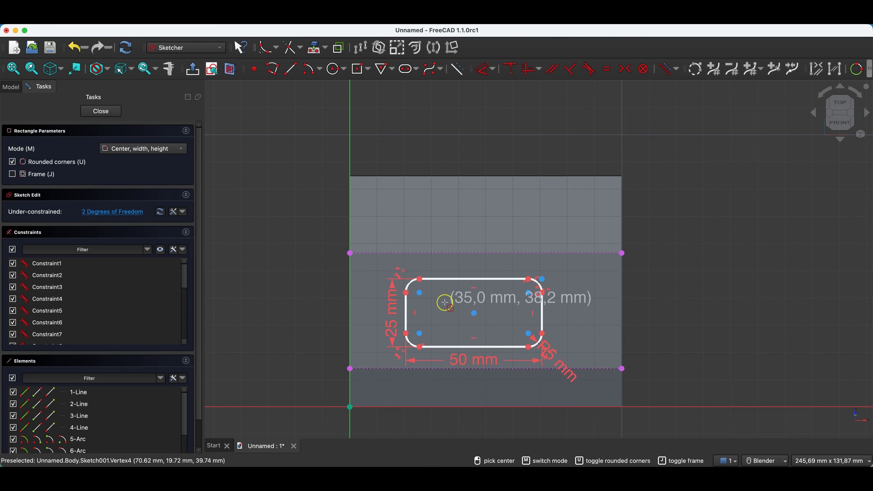
{"action": "key", "text": "Escape"}
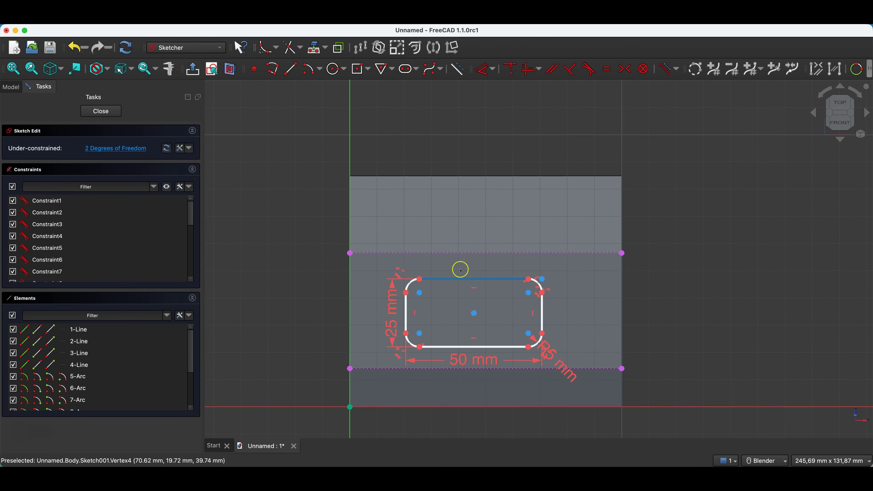
Make opposite corners symmetric about the face centre point and close the sketch.
{"action": "left_click", "coordinate": [350, 369]}
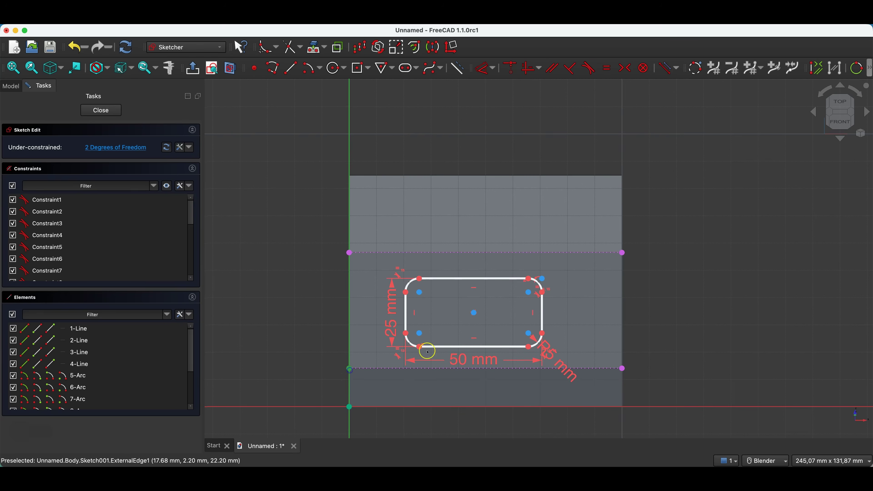
{"action": "left_click", "coordinate": [622, 253]}
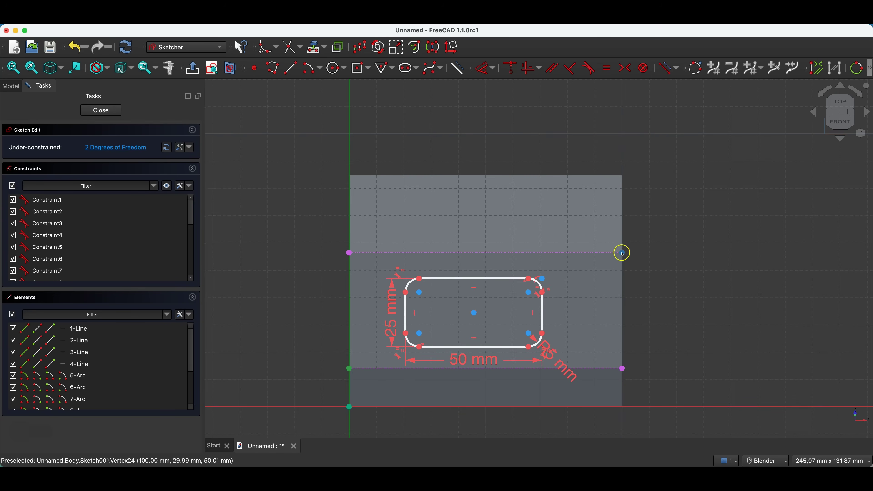
{"action": "left_click", "coordinate": [475, 314]}
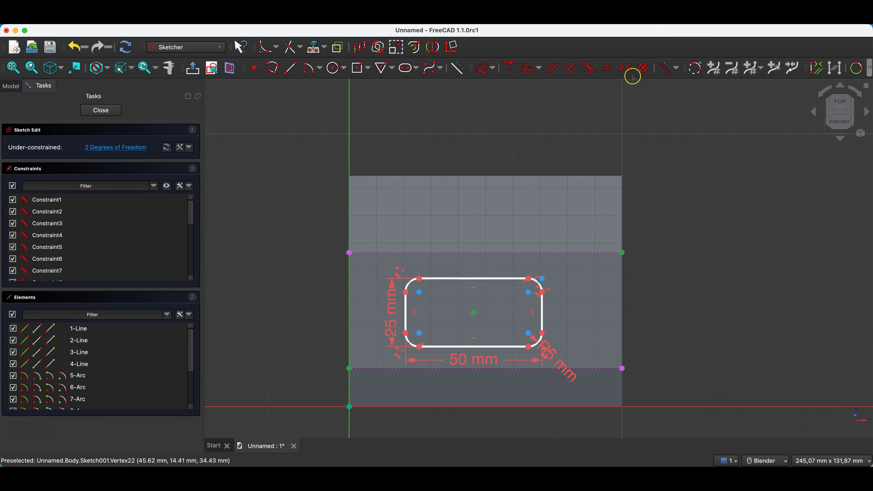
{"action": "left_click", "coordinate": [625, 68]}
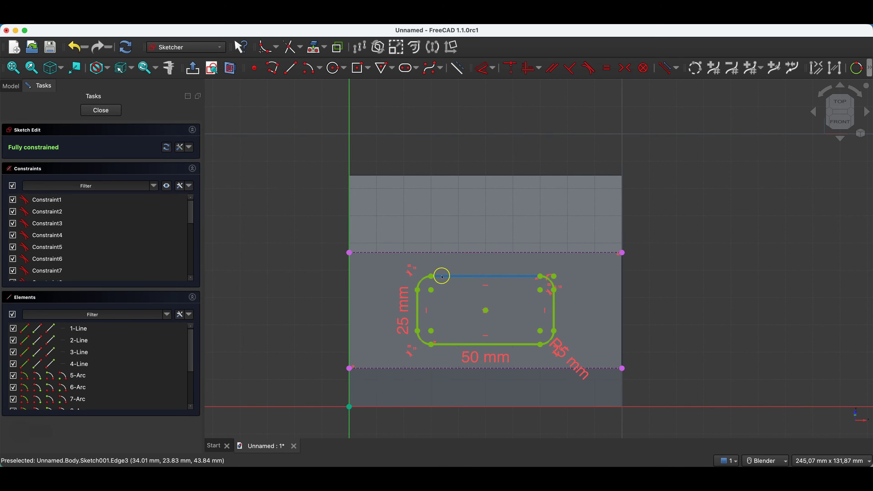
{"action": "left_click", "coordinate": [114, 111]}
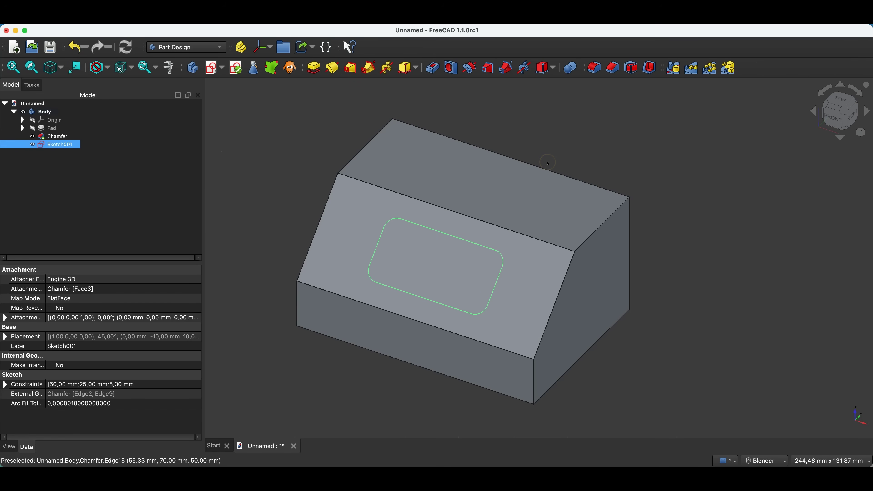
Try padding Sketch001, undo it, then pocket Sketch001 5 mm into the face.
{"action": "left_click", "coordinate": [314, 67]}
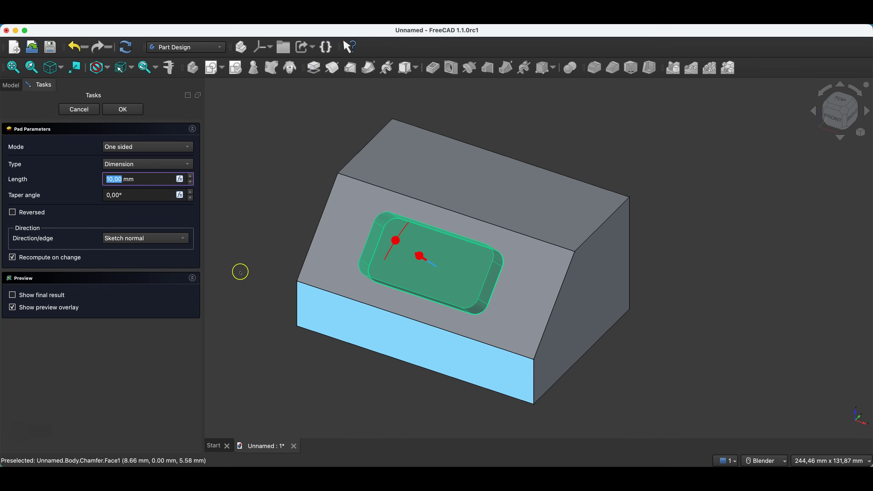
{"action": "left_click", "coordinate": [123, 110]}
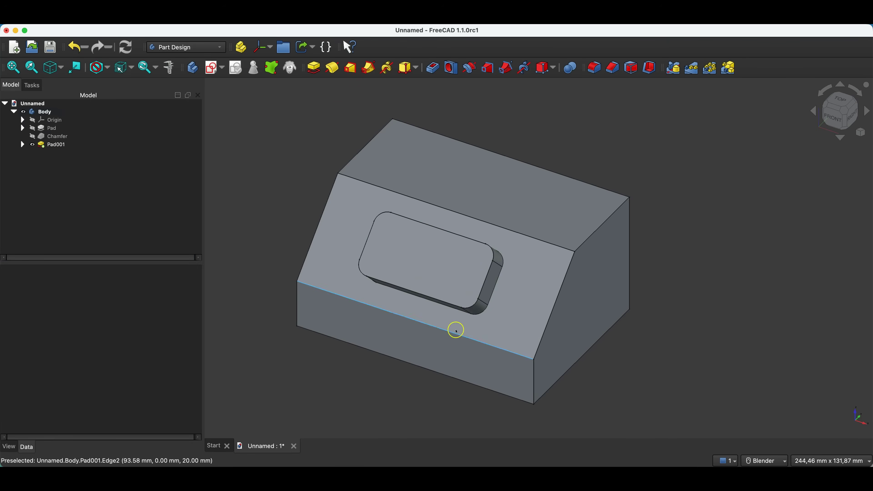
{"action": "left_click", "coordinate": [74, 48]}
{"action": "left_click", "coordinate": [59, 146]}
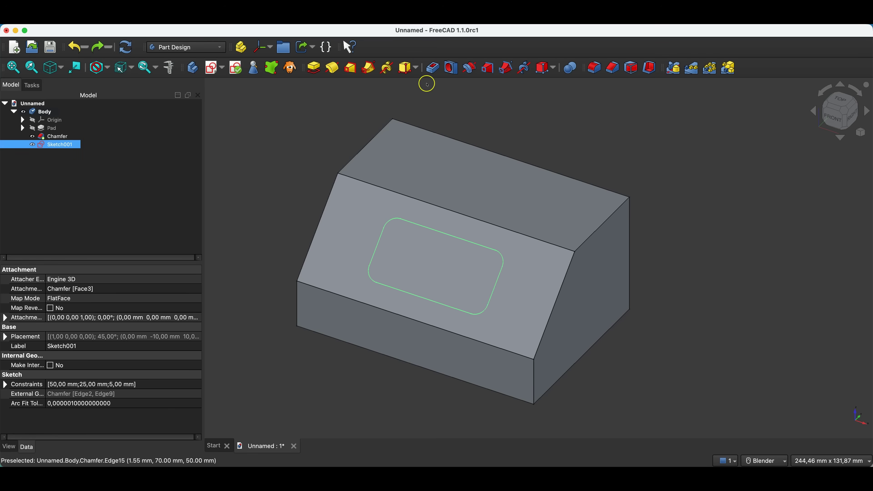
{"action": "left_click", "coordinate": [432, 68]}
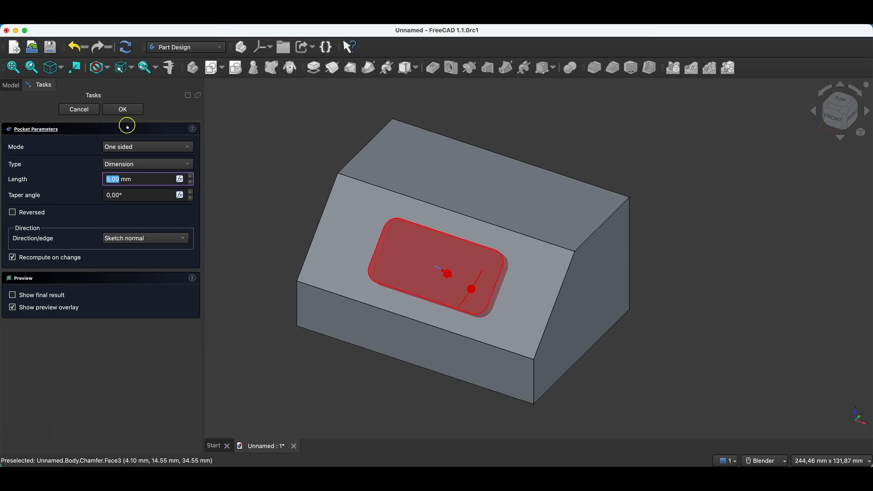
{"action": "left_click", "coordinate": [123, 109]}
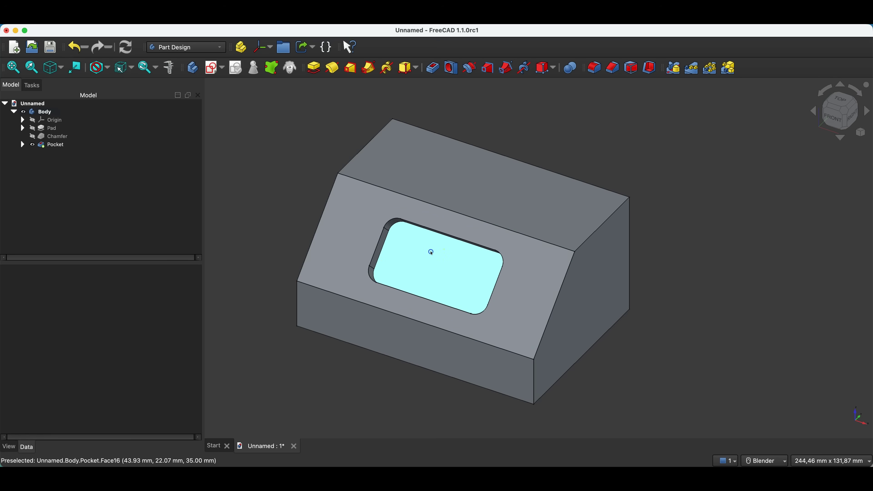
Delete the Pocket, Sketch001 and Chamfer features from the model tree.
{"action": "left_click", "coordinate": [433, 282]}
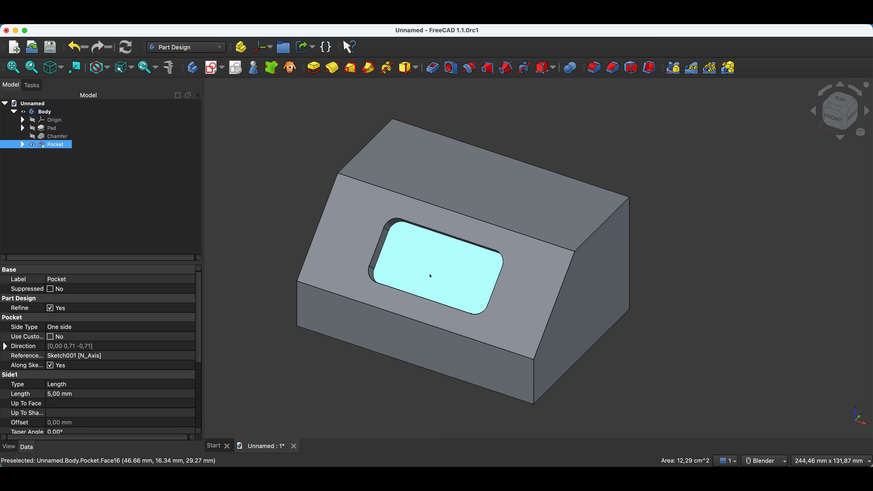
{"action": "left_click", "coordinate": [310, 145]}
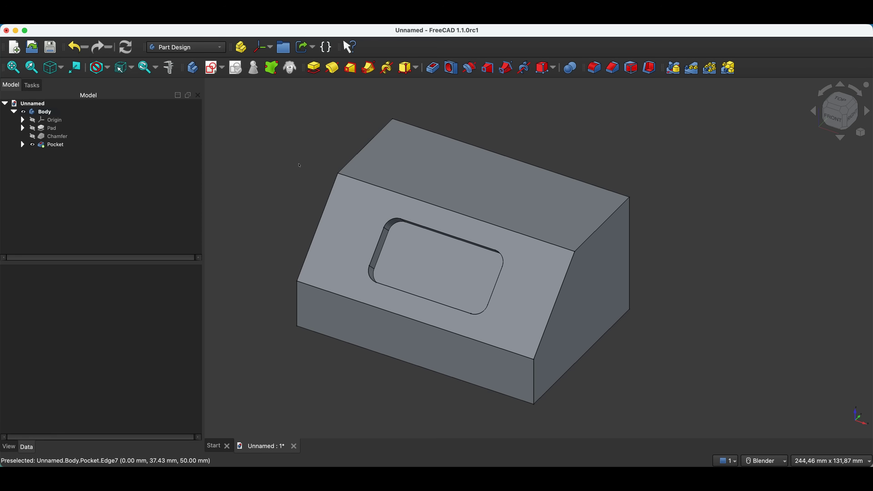
{"action": "left_click", "coordinate": [278, 176]}
{"action": "left_click", "coordinate": [55, 145]}
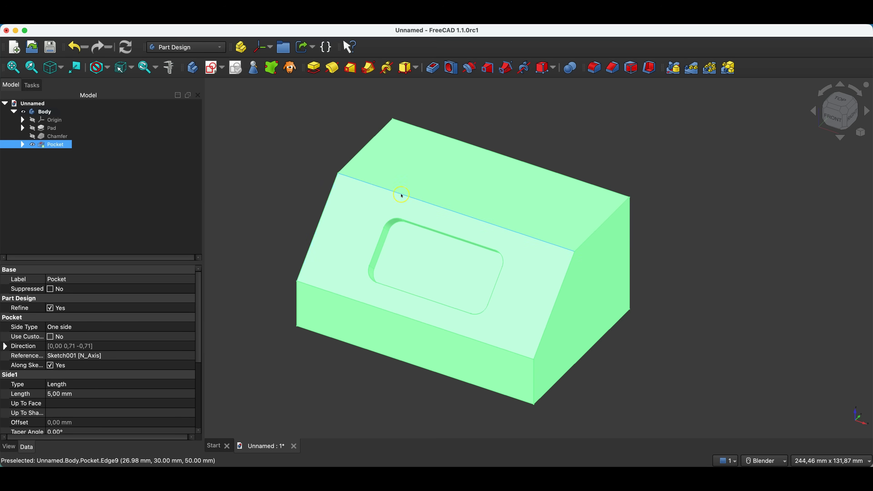
{"action": "key", "text": "Delete"}
{"action": "left_click", "coordinate": [65, 145]}
{"action": "left_click", "coordinate": [63, 138], "text": "shift"}
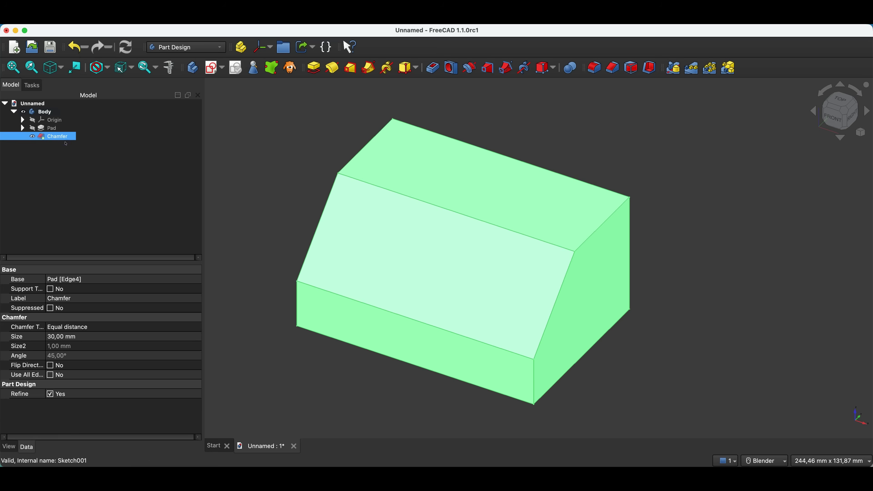
{"action": "key", "text": "Delete"}
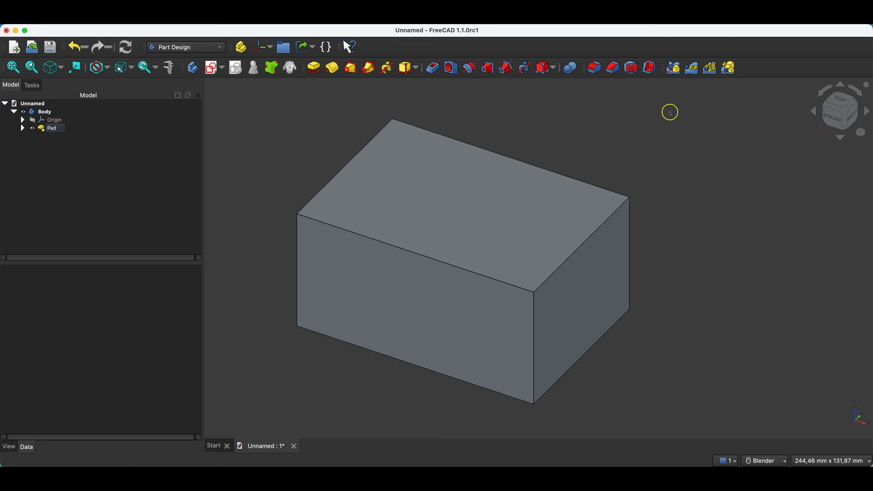
Shell the box with its top face removed and 3 mm inward walls.
{"action": "left_click", "coordinate": [450, 172]}
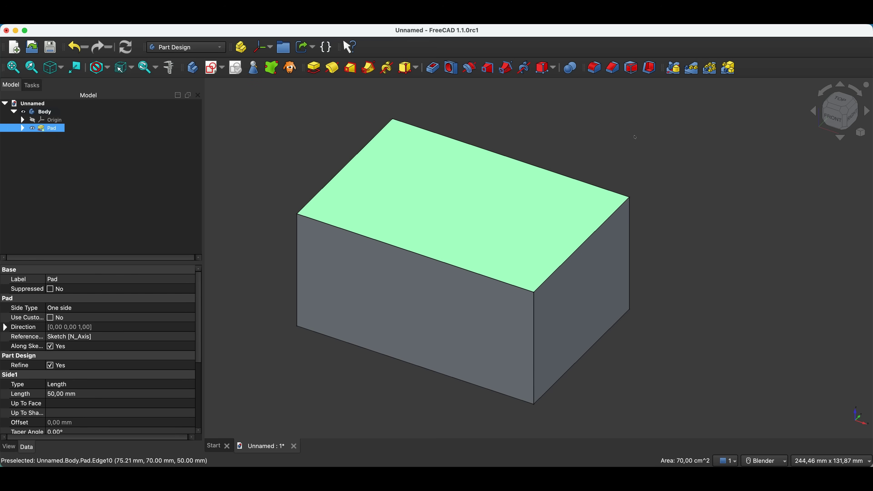
{"action": "left_click", "coordinate": [649, 68]}
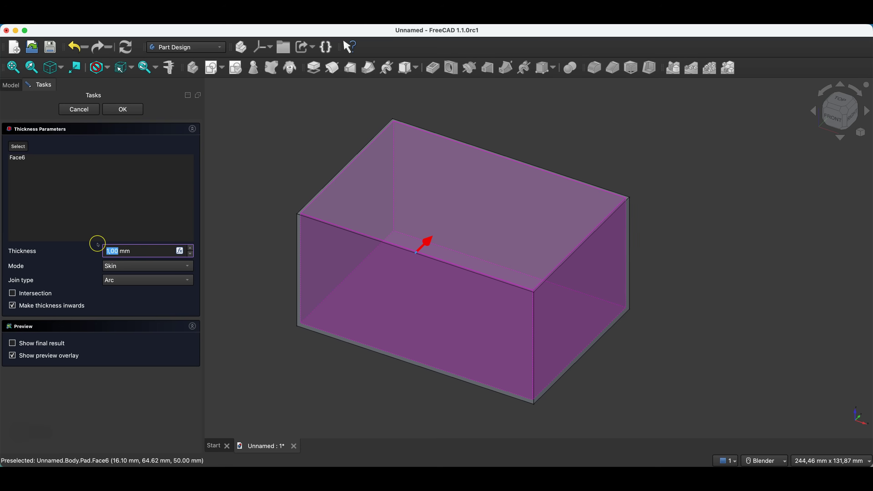
{"action": "type", "text": "3"}
{"action": "left_click", "coordinate": [112, 250]}
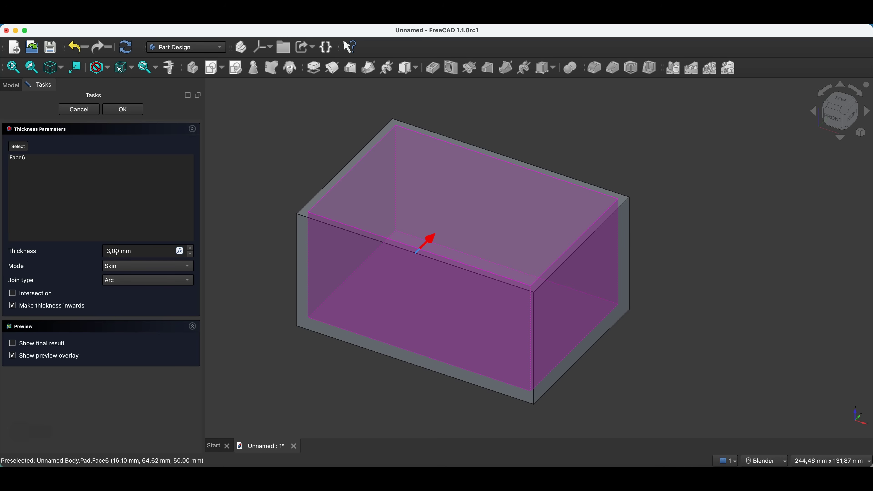
{"action": "left_click", "coordinate": [13, 305]}
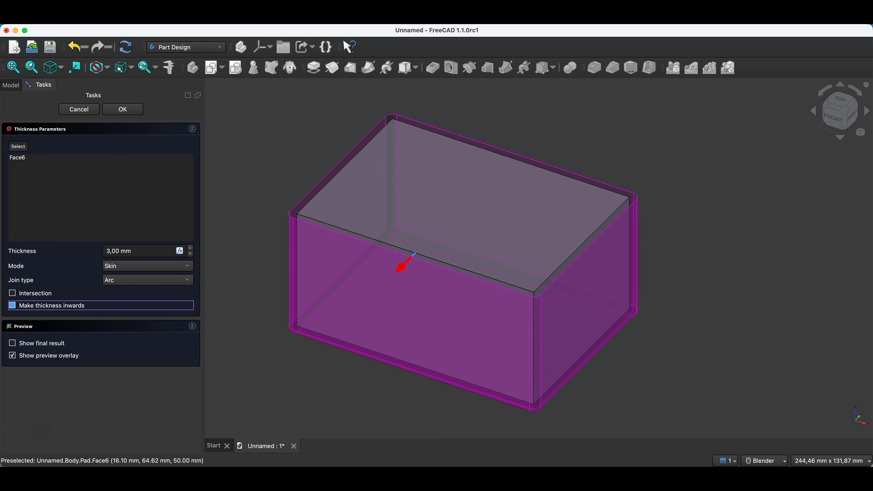
{"action": "left_click", "coordinate": [12, 306]}
{"action": "left_click", "coordinate": [122, 109]}
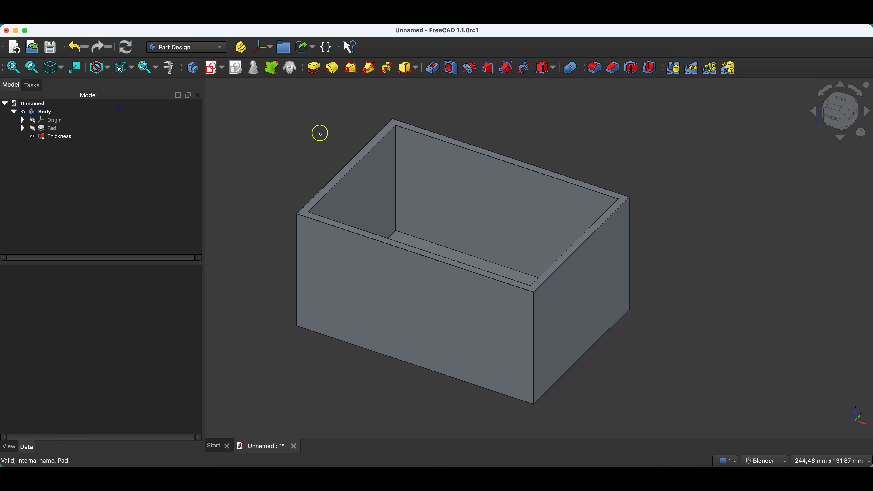
{"action": "mouse_move", "coordinate": [507, 134]}
{"action": "middle_mouse_down"}
{"action": "mouse_move", "coordinate": [508, 158]}
{"action": "mouse_move", "coordinate": [509, 136]}
{"action": "middle_mouse_up"}
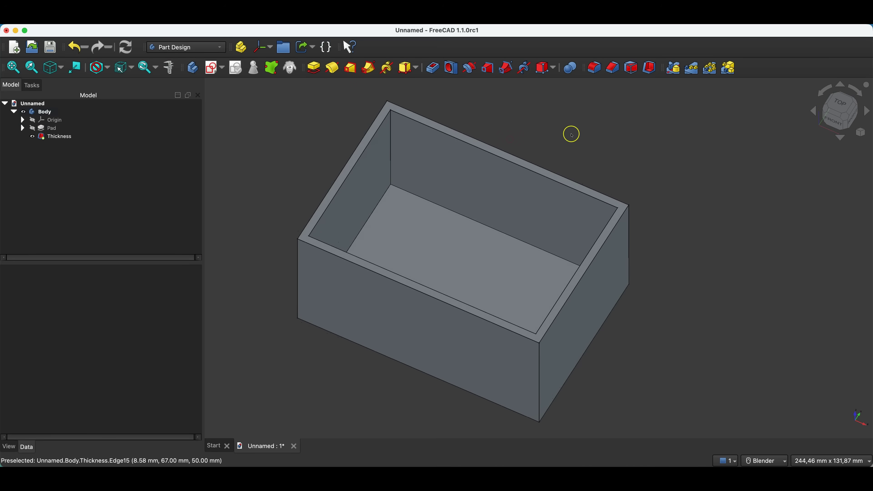
Undo the shell, try a 3 mm shell open at top and front, then undo that too.
{"action": "key", "text": "ctrl+z"}
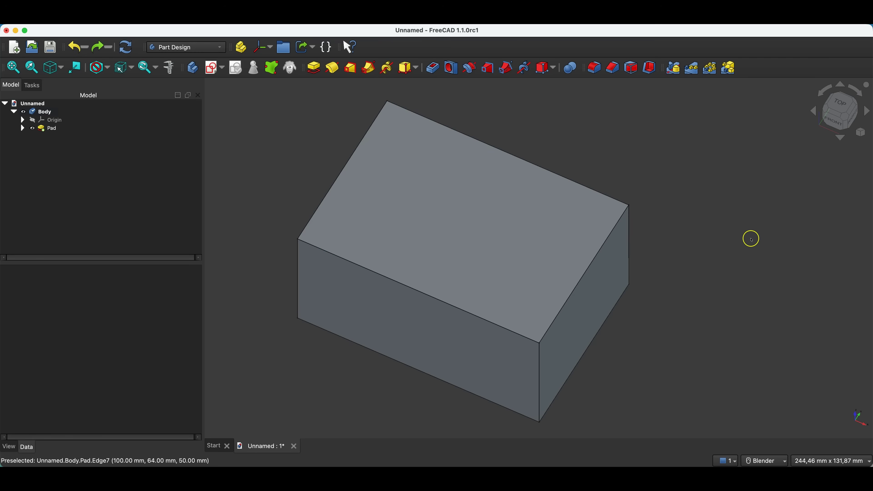
{"action": "left_click", "coordinate": [499, 218]}
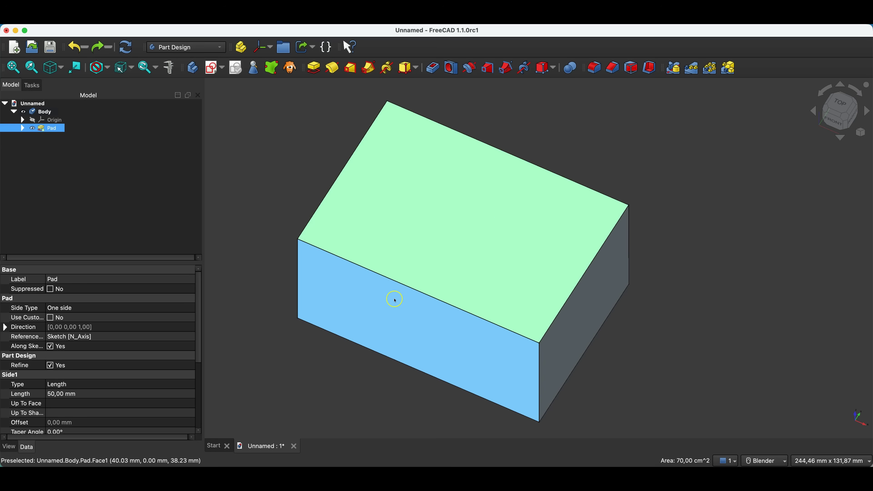
{"action": "left_click", "coordinate": [395, 297], "text": "super"}
{"action": "middle_click_drag", "start_coordinate": [446, 217], "coordinate": [488, 193]}
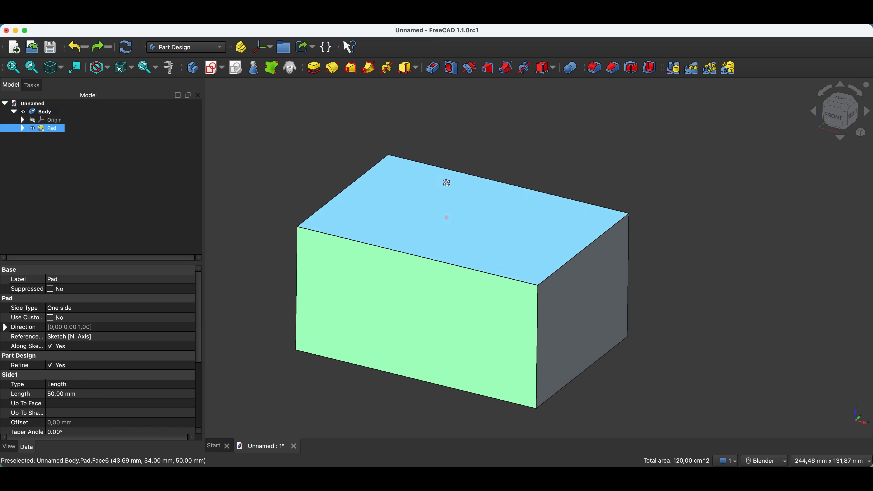
{"action": "left_click", "coordinate": [651, 68]}
{"action": "left_click", "coordinate": [79, 259]}
{"action": "left_click", "coordinate": [123, 110]}
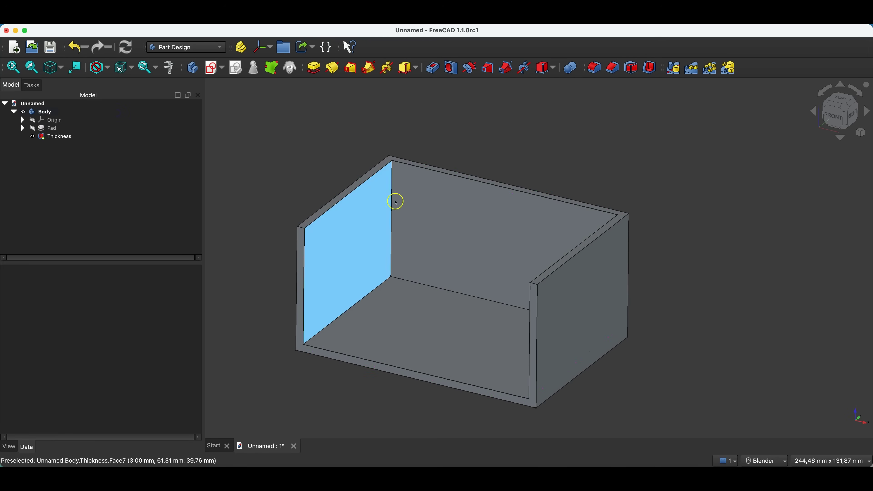
{"action": "middle_click_drag", "start_coordinate": [409, 267], "coordinate": [457, 205]}
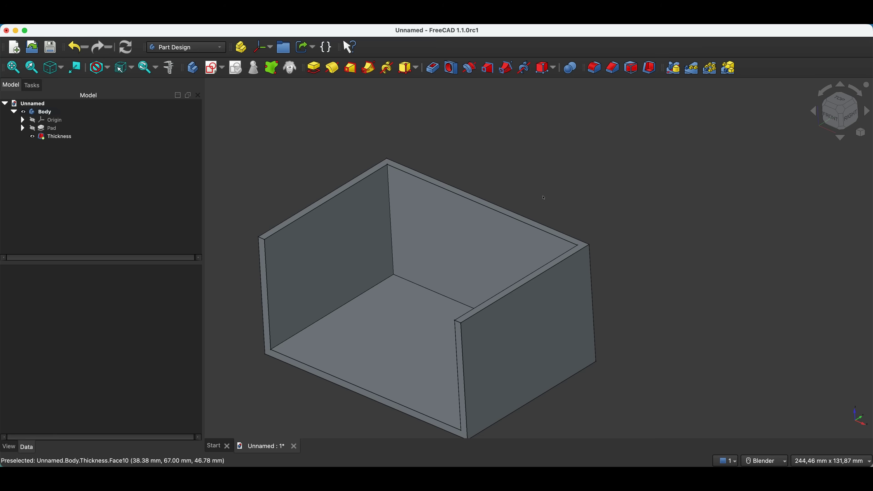
{"action": "left_click", "coordinate": [79, 47]}
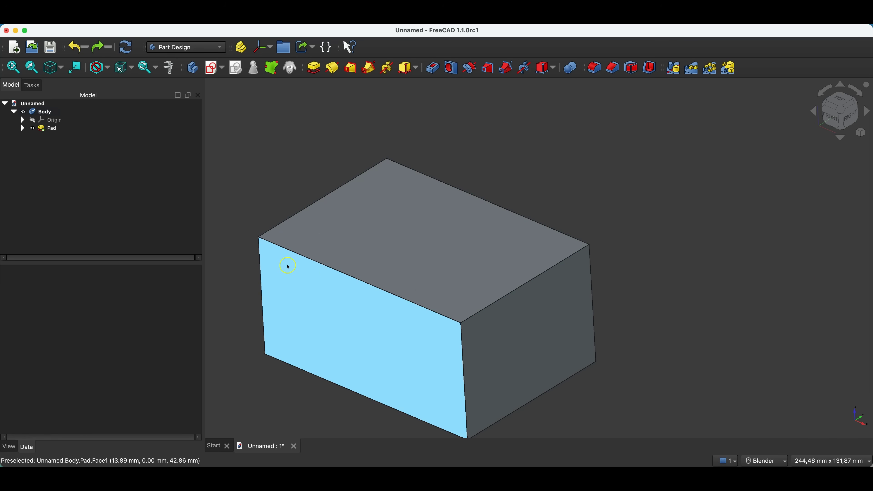
Chamfer the box's top front edge by 30 mm.
{"action": "left_click", "coordinate": [321, 266]}
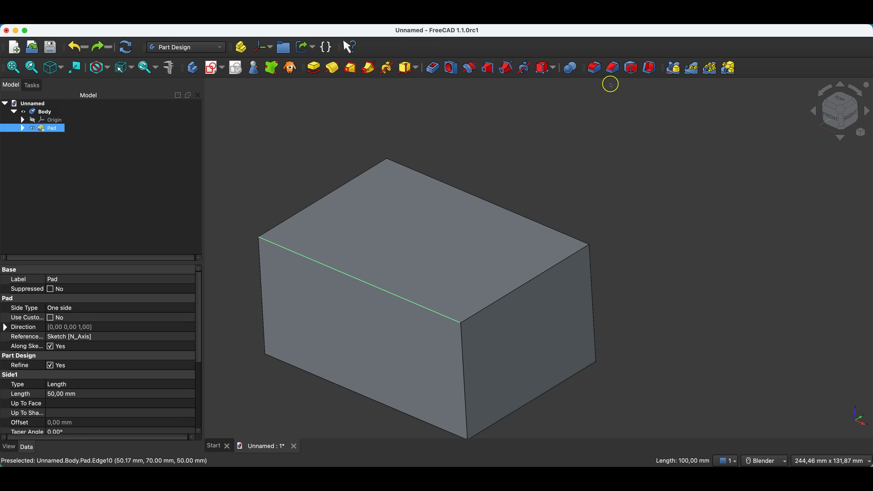
{"action": "left_click", "coordinate": [614, 69]}
{"action": "type", "text": "30"}
{"action": "left_click", "coordinate": [124, 289]}
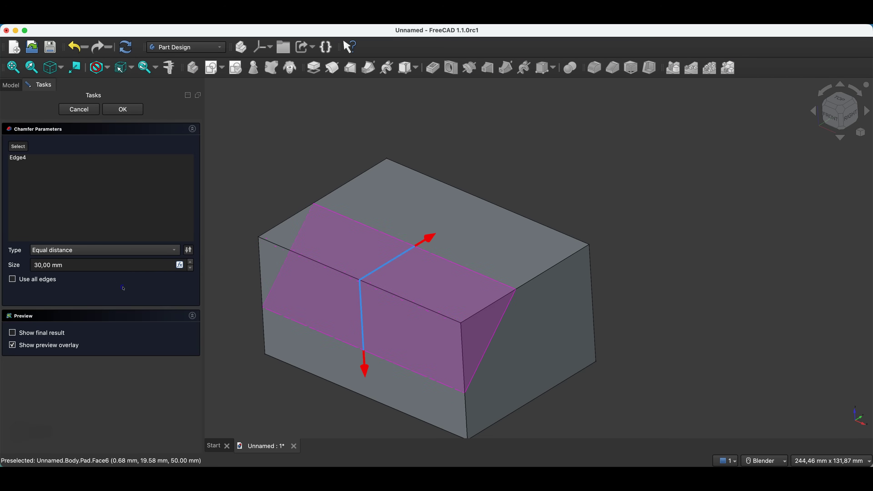
{"action": "left_click", "coordinate": [136, 109]}
Shell the box with 3 mm walls, leaving the sloped and top faces open.
{"action": "left_click", "coordinate": [159, 127]}
{"action": "left_click", "coordinate": [220, 162]}
{"action": "left_click", "coordinate": [378, 268]}
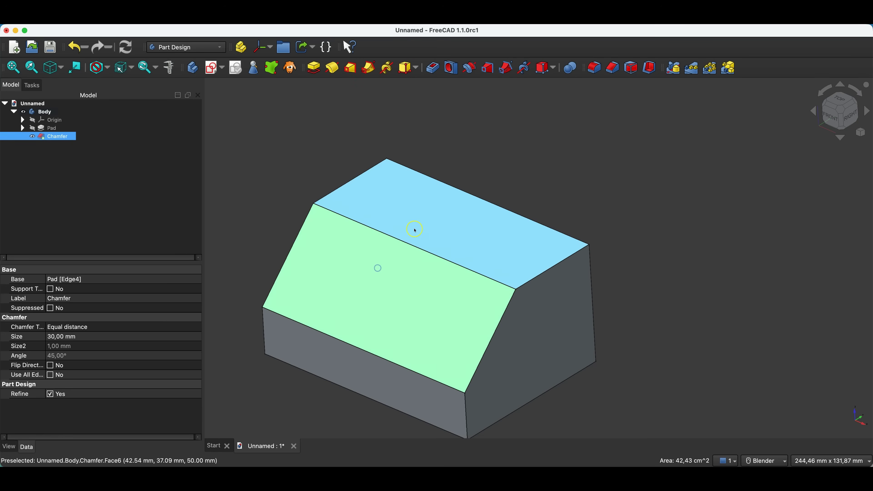
{"action": "left_click", "coordinate": [486, 231], "text": "ctrl"}
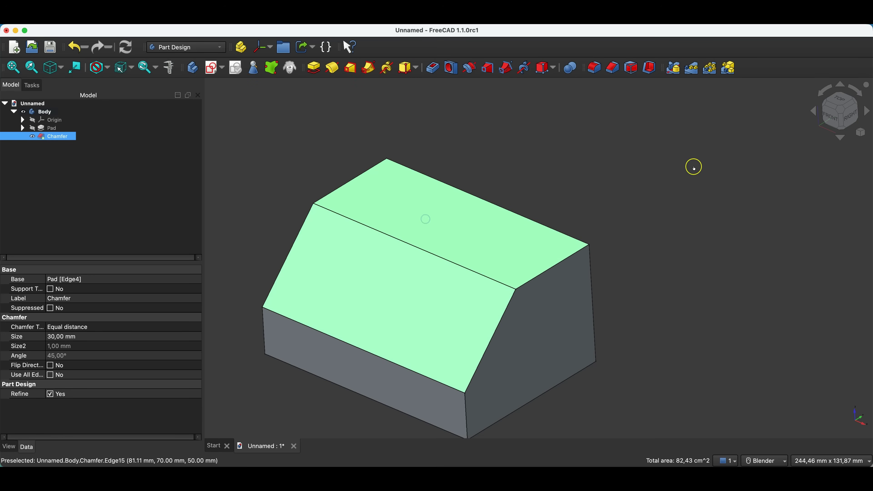
{"action": "left_click", "coordinate": [650, 68]}
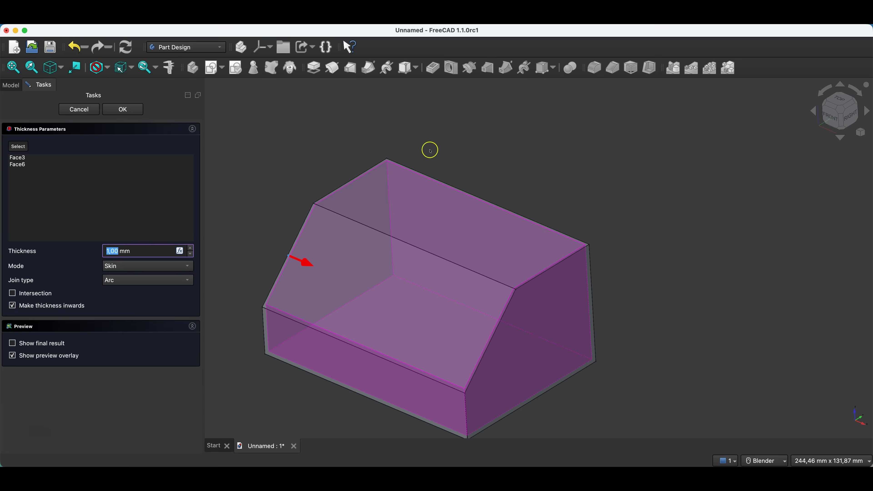
{"action": "type", "text": "3"}
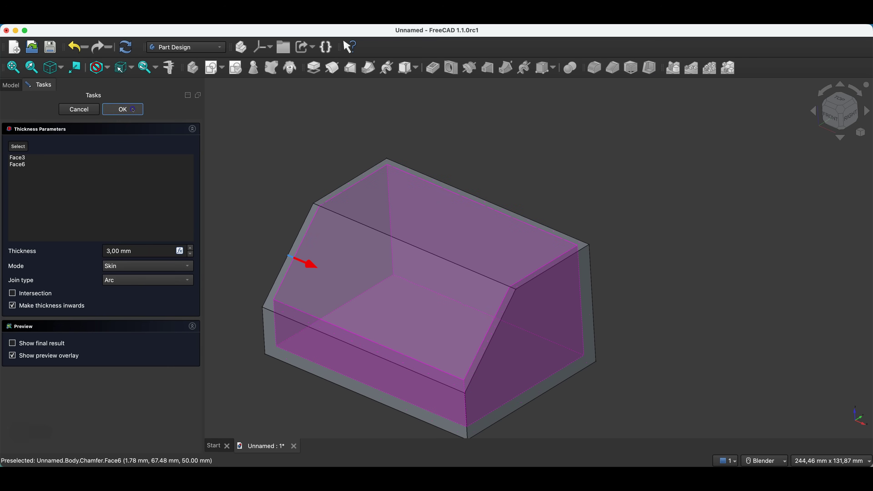
{"action": "left_click", "coordinate": [123, 110]}
{"action": "scroll", "coordinate": [620, 230], "scroll_direction": "down", "scroll_amount": 1}
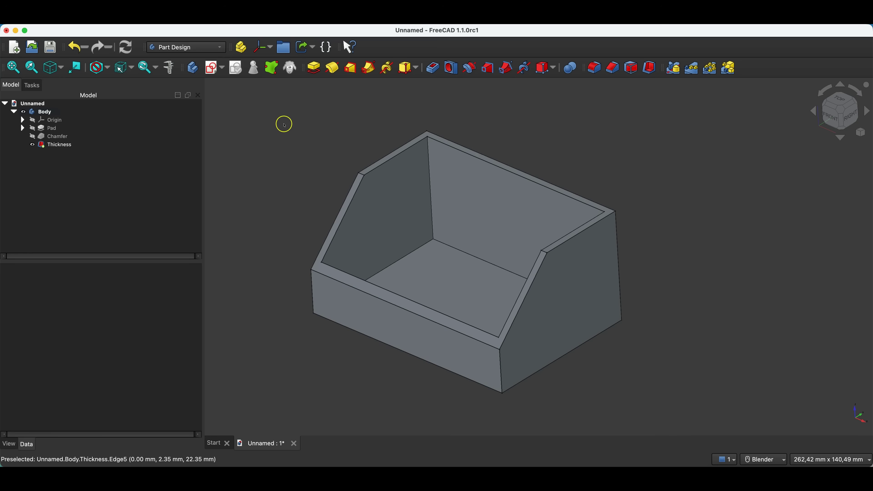
Switch to Draft and align a custom working plane to the box's low front face.
{"action": "left_click", "coordinate": [214, 50]}
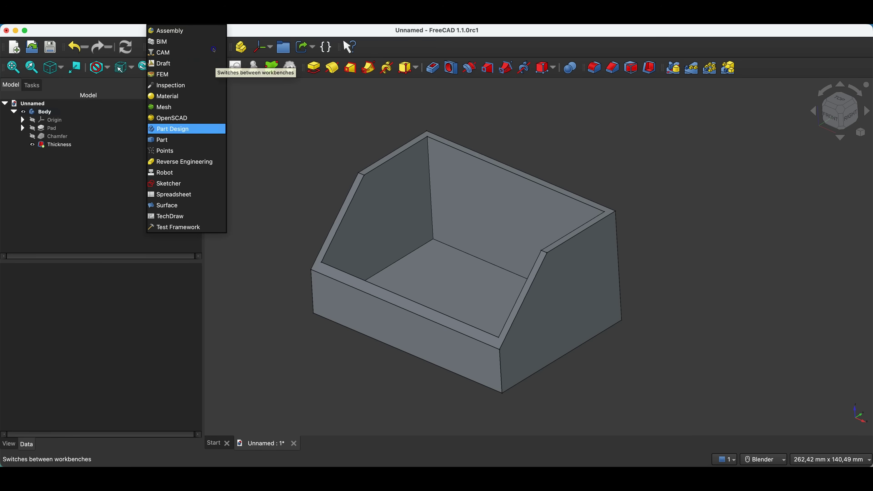
{"action": "left_click", "coordinate": [178, 64]}
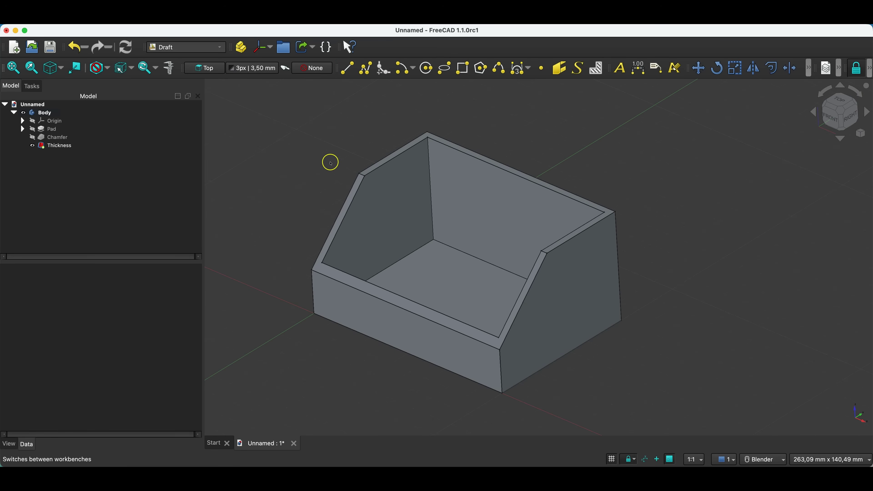
{"action": "scroll", "coordinate": [412, 172], "scroll_direction": "down", "scroll_amount": 1}
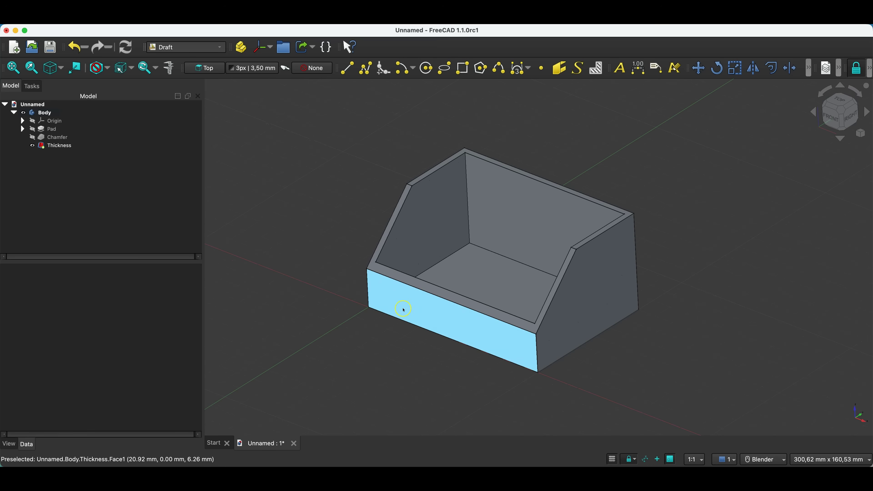
{"action": "left_click", "coordinate": [406, 316]}
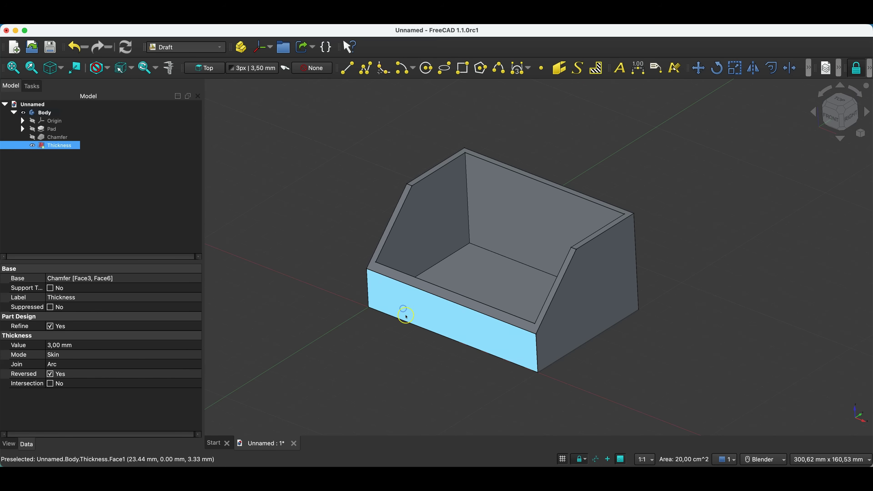
{"action": "left_click", "coordinate": [216, 71]}
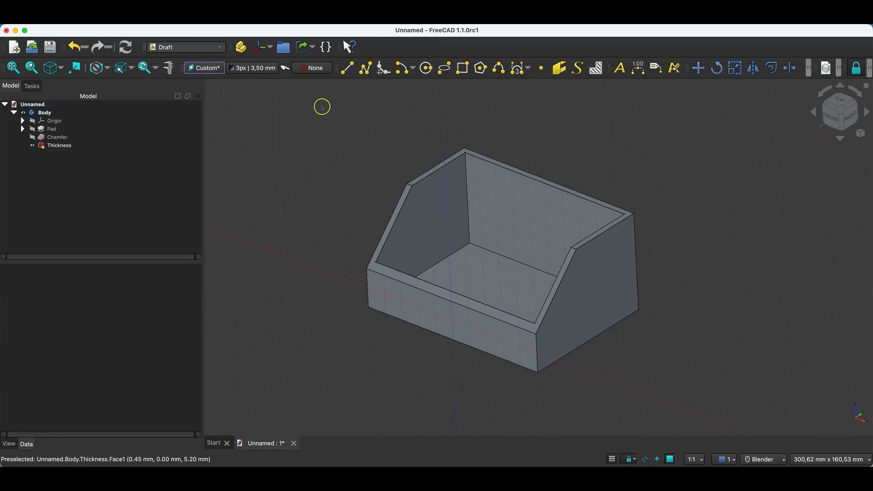
Create a 10 mm ShapeString reading 'FreeCAD' starting at a picked point on the front face.
{"action": "left_click", "coordinate": [577, 69]}
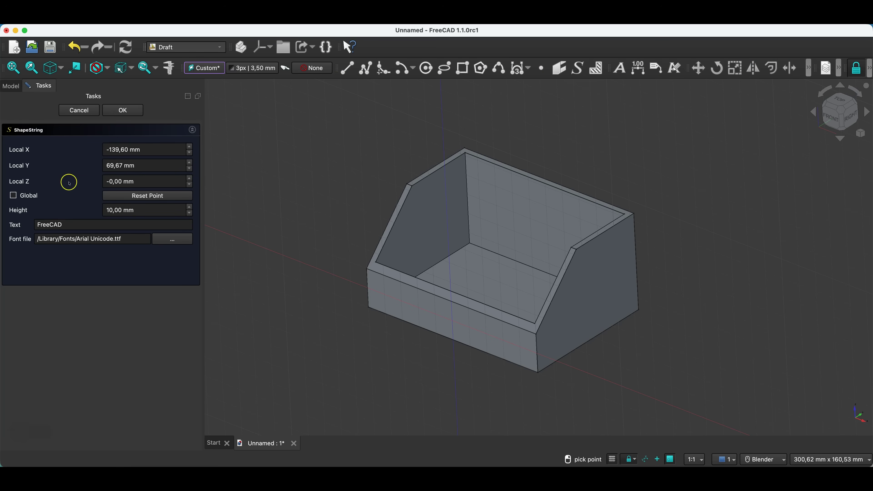
{"action": "left_click", "coordinate": [84, 225]}
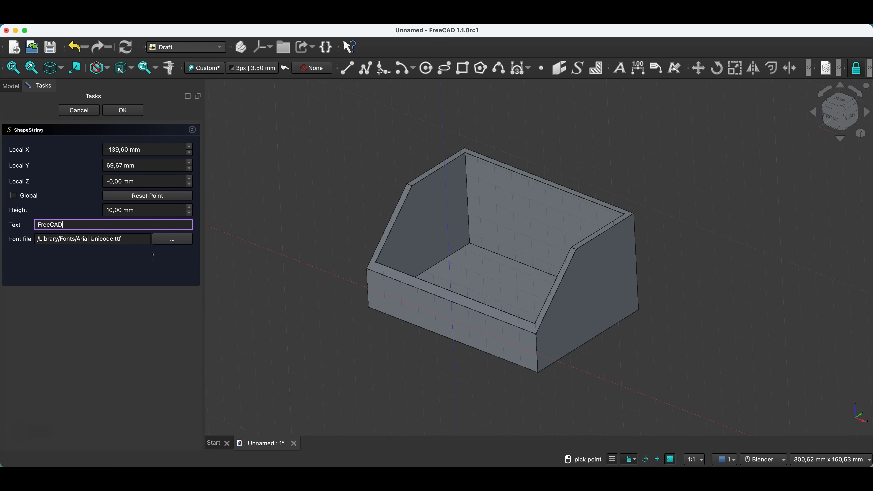
{"action": "left_click", "coordinate": [121, 242]}
{"action": "left_click", "coordinate": [379, 304]}
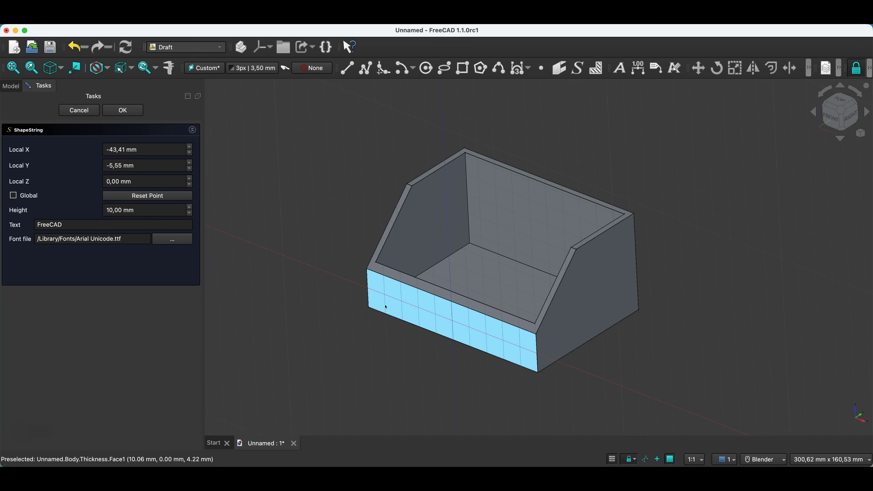
{"action": "left_click", "coordinate": [123, 110]}
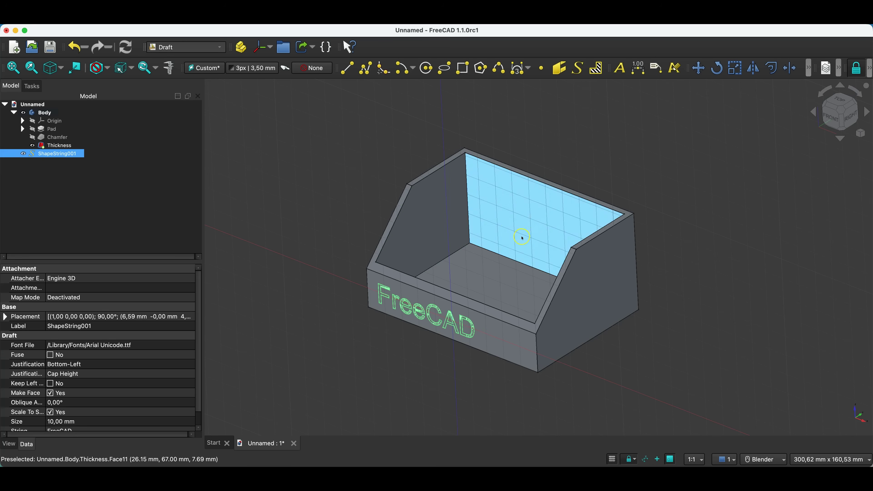
Orbit the view into the box and select the FreeCAD text shape.
{"action": "middle_click_drag", "start_coordinate": [718, 331], "coordinate": [729, 309]}
{"action": "left_click", "coordinate": [129, 222]}
{"action": "middle_click_drag", "start_coordinate": [234, 228], "coordinate": [340, 179]}
{"action": "left_click", "coordinate": [42, 154]}
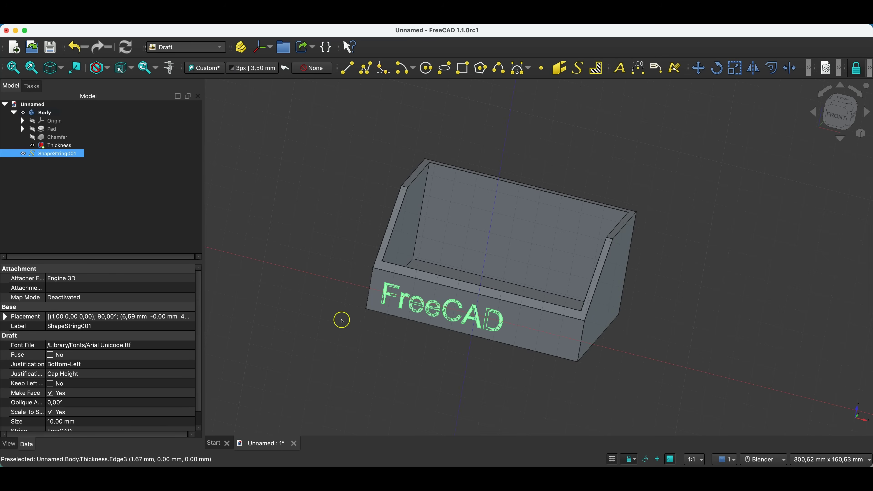
Set ShapeString001's Placement Position x to 22,59 mm in the Data tab.
{"action": "left_click", "coordinate": [52, 154]}
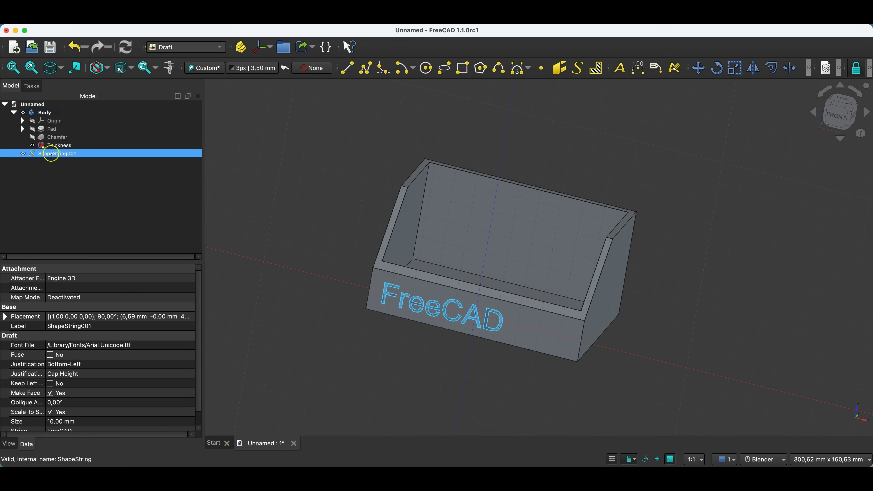
{"action": "left_click", "coordinate": [10, 341]}
{"action": "left_click", "coordinate": [4, 318]}
{"action": "left_click", "coordinate": [4, 317]}
{"action": "left_click", "coordinate": [12, 346]}
{"action": "left_click", "coordinate": [12, 345]}
{"action": "left_click", "coordinate": [88, 358]}
{"action": "left_click", "coordinate": [73, 356]}
Check the text's centring in Front view, then return to isometric and reselect it.
{"action": "scroll", "coordinate": [73, 356], "scroll_direction": "up", "scroll_amount": 10}
{"action": "left_click", "coordinate": [859, 108]}
{"action": "left_click", "coordinate": [76, 374]}
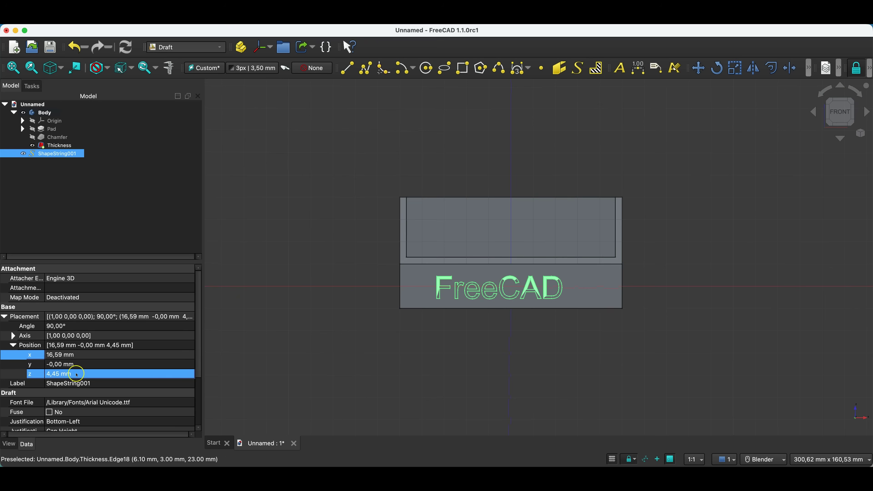
{"action": "left_click", "coordinate": [71, 357]}
{"action": "scroll", "coordinate": [70, 355], "scroll_direction": "up", "scroll_amount": 4}
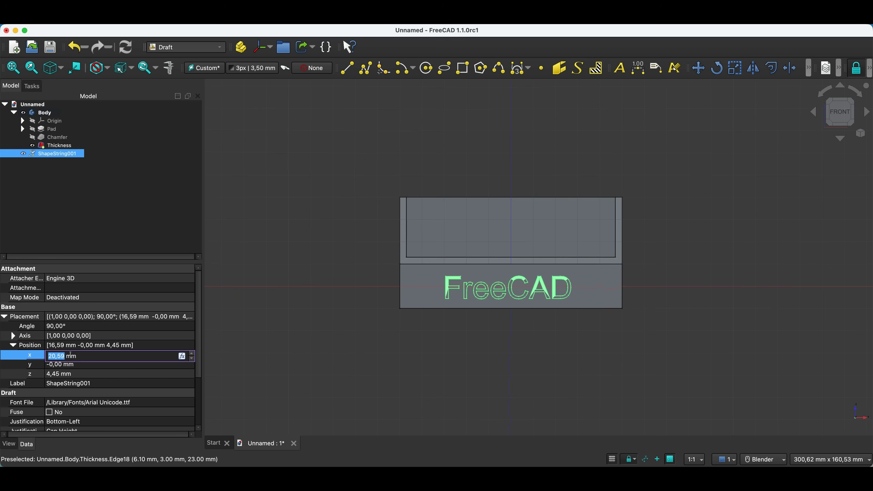
{"action": "scroll", "coordinate": [70, 356], "scroll_direction": "up", "scroll_amount": 2}
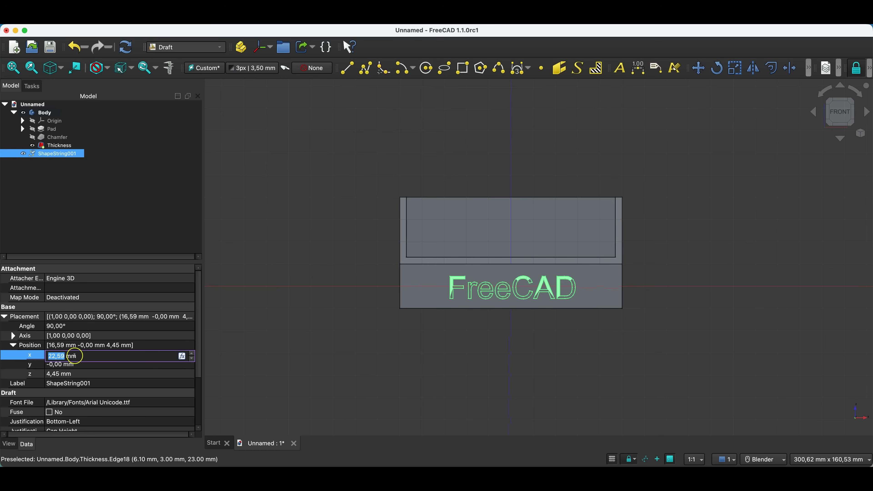
{"action": "left_click", "coordinate": [729, 206]}
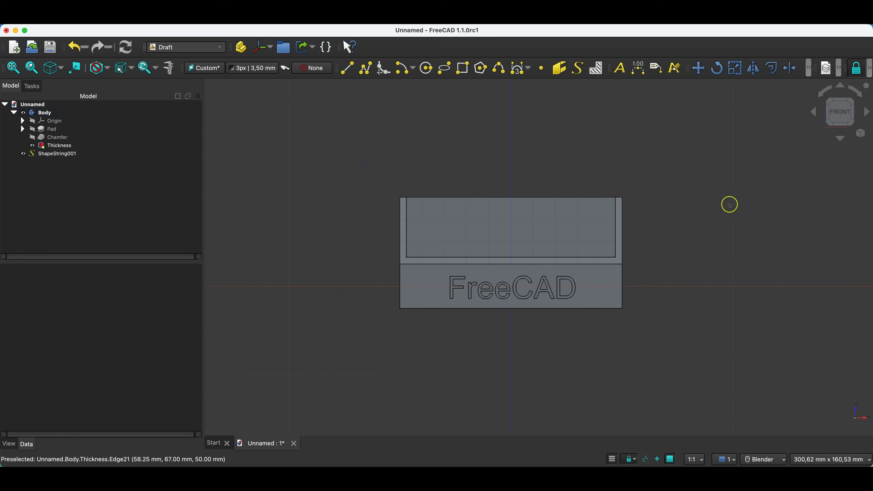
{"action": "key", "text": "0"}
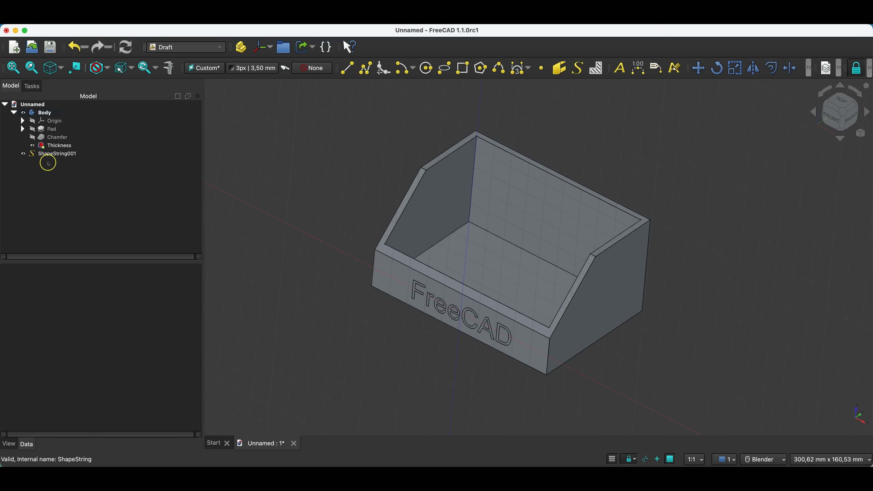
{"action": "left_click", "coordinate": [52, 155]}
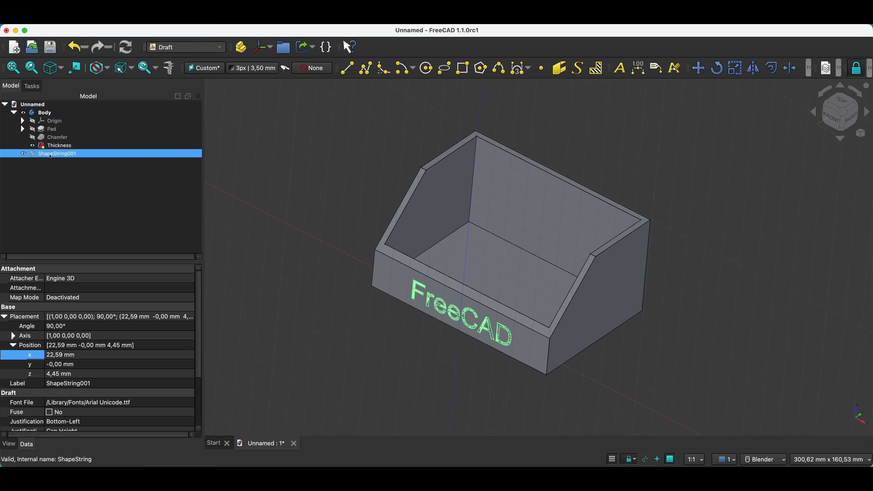
Convert ShapeString001 into Sketch001 with Modification > Draft to Sketch.
{"action": "left_click", "coordinate": [55, 159]}
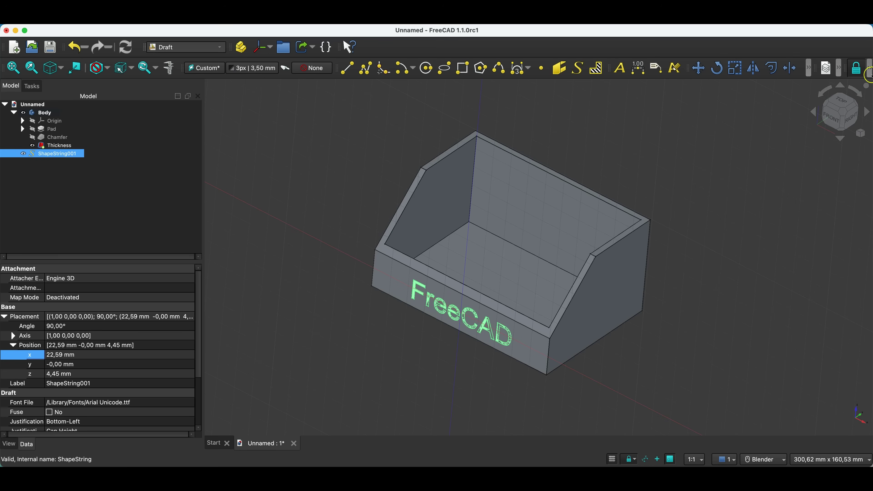
{"action": "left_click", "coordinate": [808, 68]}
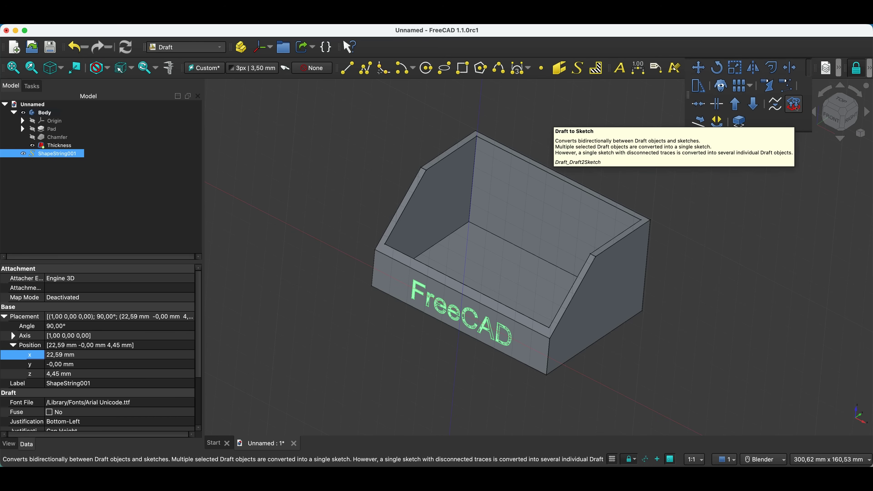
{"action": "left_click", "coordinate": [415, 42]}
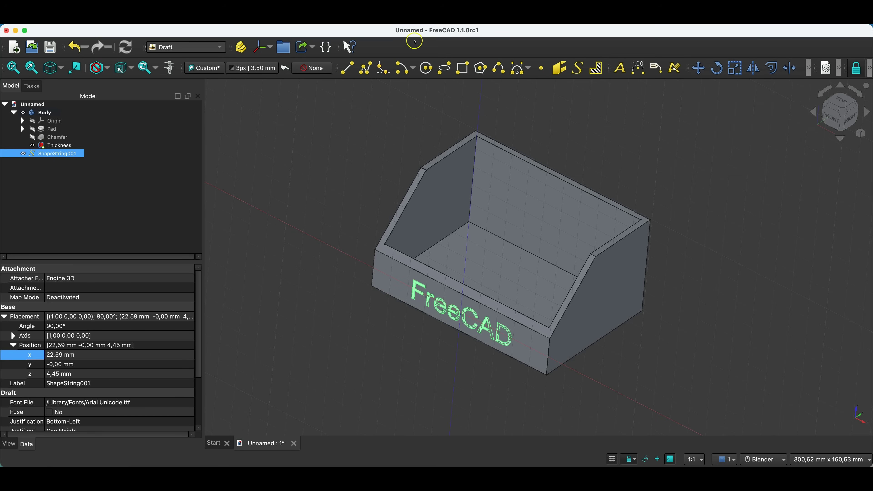
{"action": "left_click", "coordinate": [191, 13]}
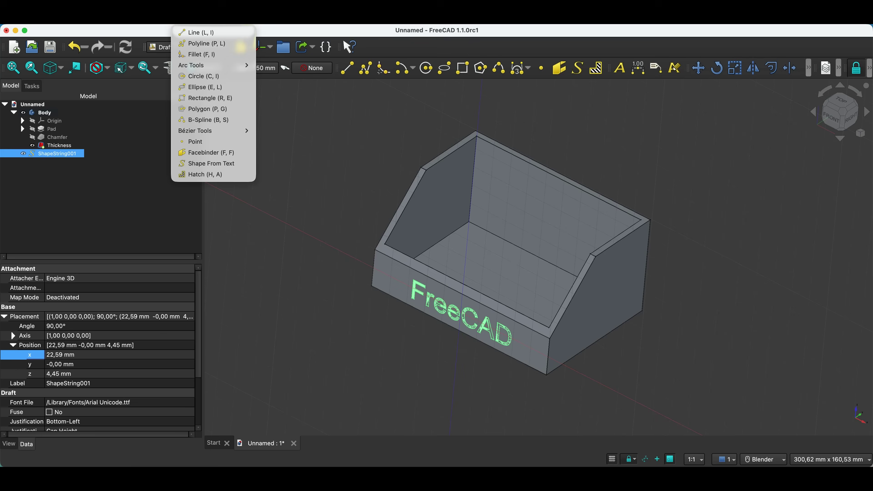
{"action": "mouse_move", "coordinate": [299, 13]}
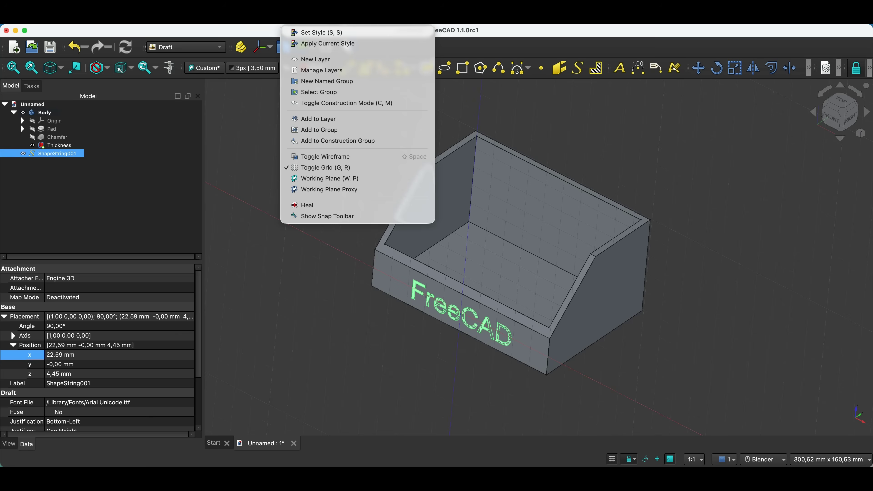
{"action": "mouse_move", "coordinate": [260, 13]}
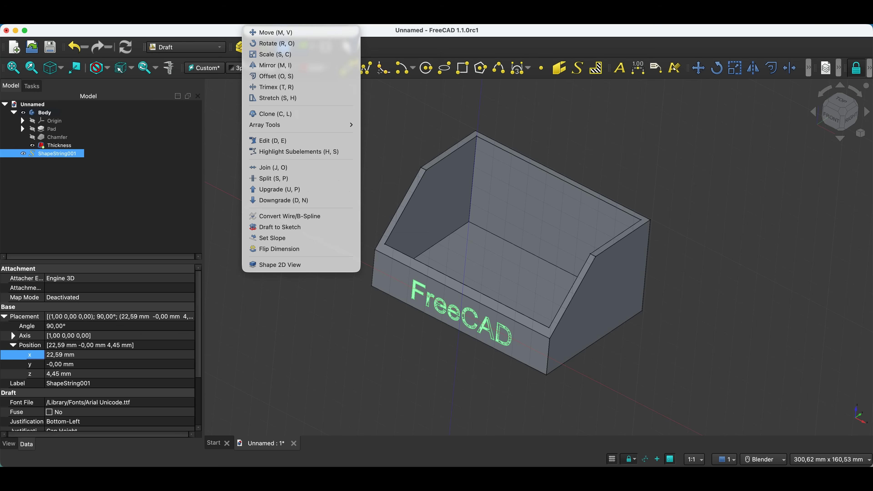
{"action": "left_click", "coordinate": [296, 227]}
Hide the original ShapeString001 text shape with Space.
{"action": "left_click", "coordinate": [53, 162]}
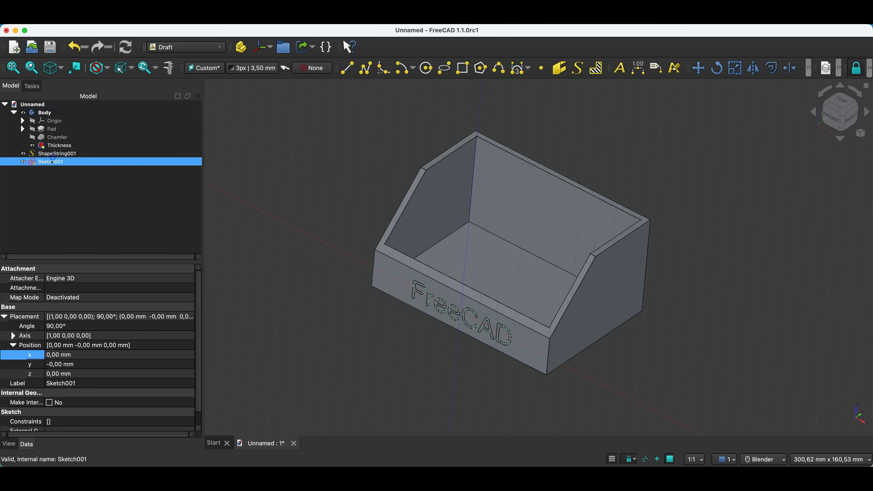
{"action": "left_click", "coordinate": [65, 154]}
{"action": "left_click", "coordinate": [71, 160], "text": "shift"}
{"action": "left_click", "coordinate": [63, 154]}
{"action": "key", "text": "space"}
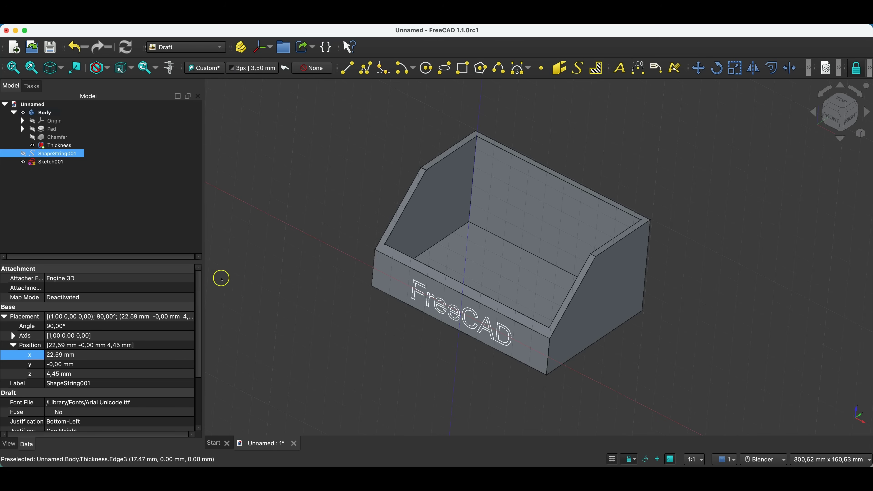
Switch to Part Design, attempt a Pad and dismiss the wrong-body error.
{"action": "left_click", "coordinate": [203, 50]}
{"action": "left_click", "coordinate": [181, 133]}
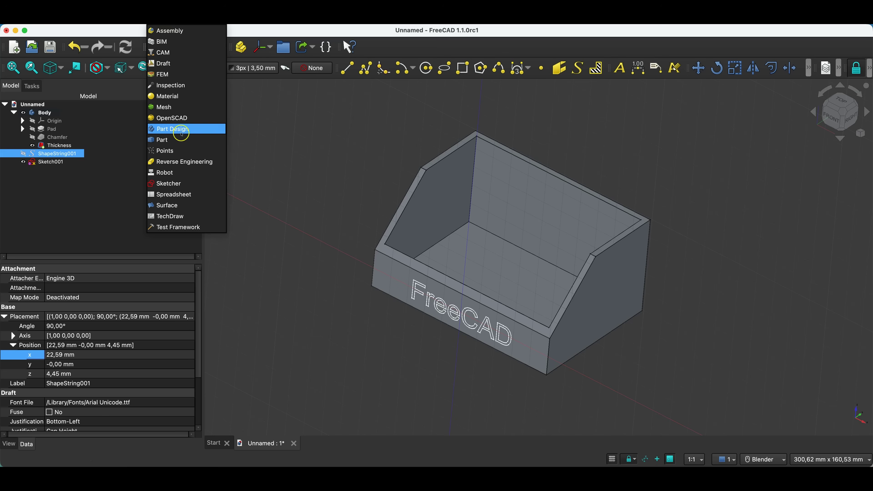
{"action": "left_click", "coordinate": [14, 86]}
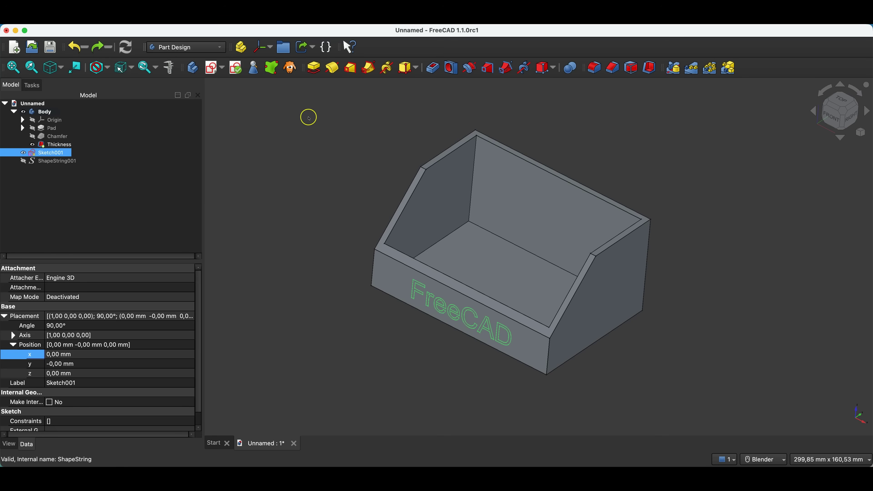
{"action": "left_click", "coordinate": [315, 66]}
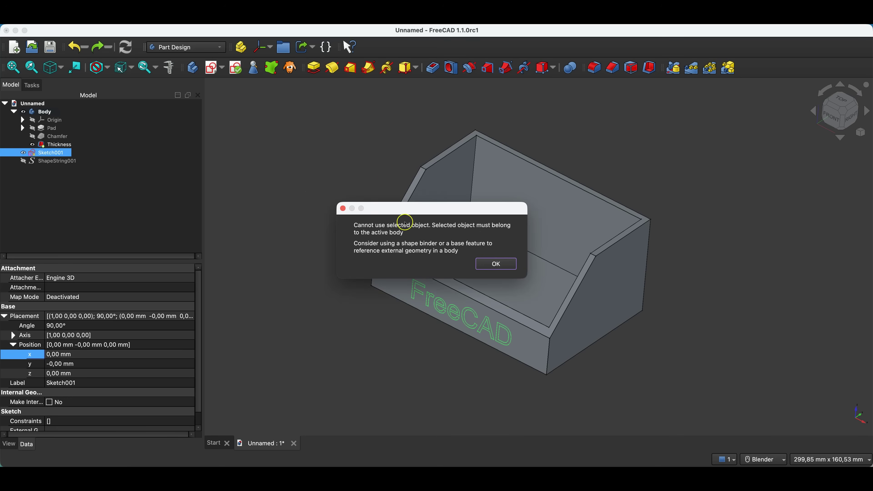
{"action": "left_click", "coordinate": [493, 266]}
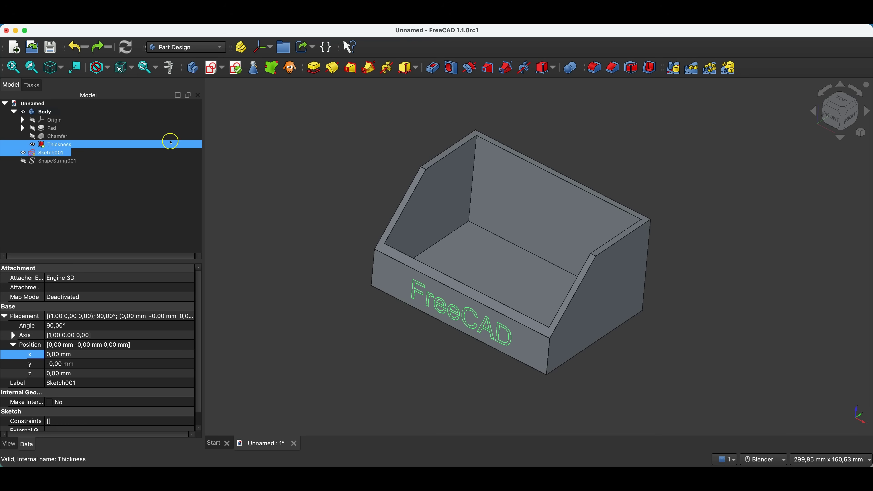
Activate Body and drag Sketch001 into it, after Thickness.
{"action": "double_click", "coordinate": [89, 112]}
{"action": "left_click", "coordinate": [66, 112]}
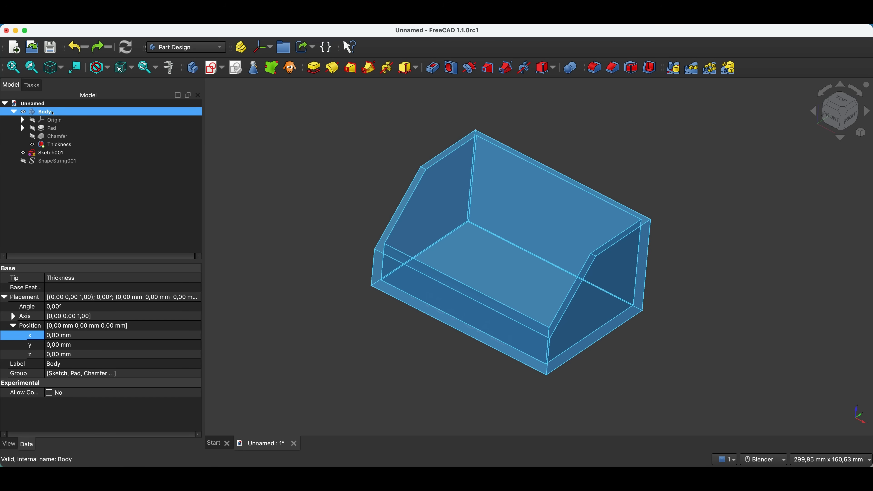
{"action": "left_click", "coordinate": [13, 112]}
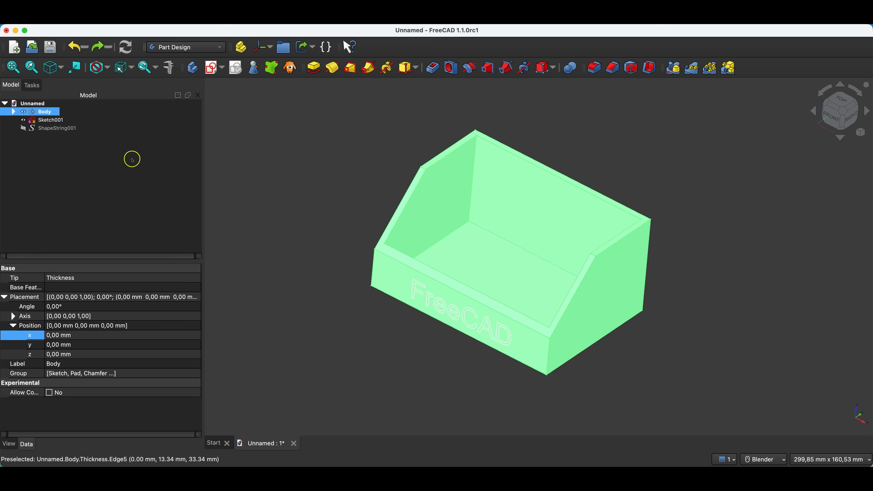
{"action": "left_click", "coordinate": [48, 113]}
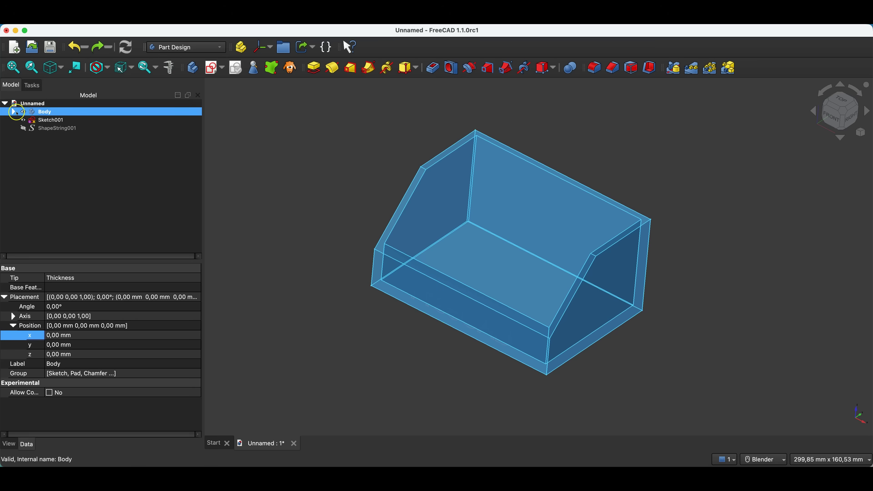
{"action": "left_click", "coordinate": [47, 121]}
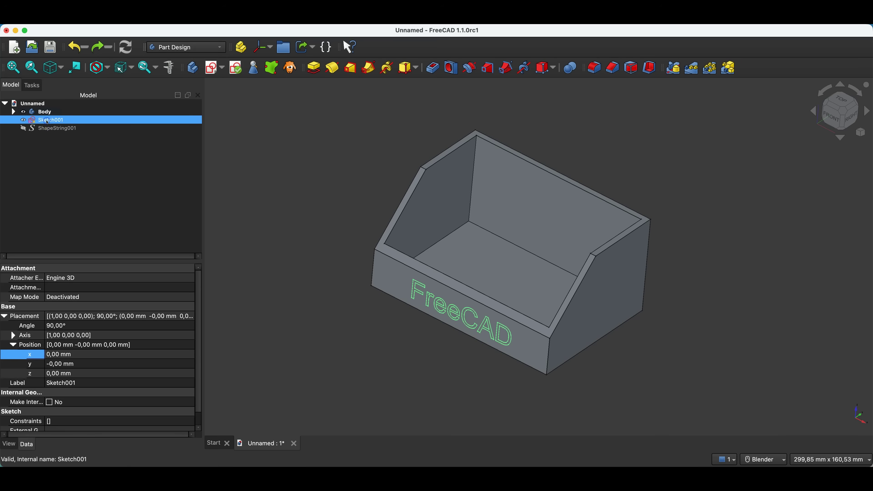
{"action": "left_click", "coordinate": [72, 132], "text": "ctrl"}
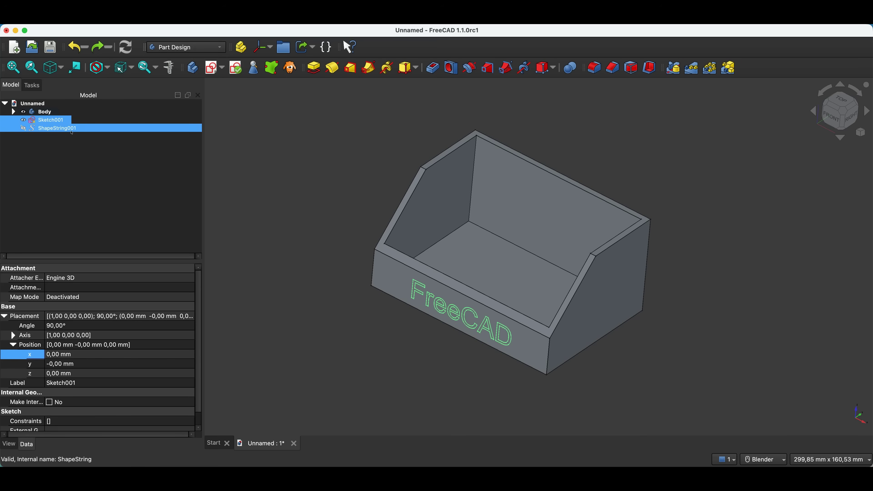
{"action": "left_click", "coordinate": [50, 120]}
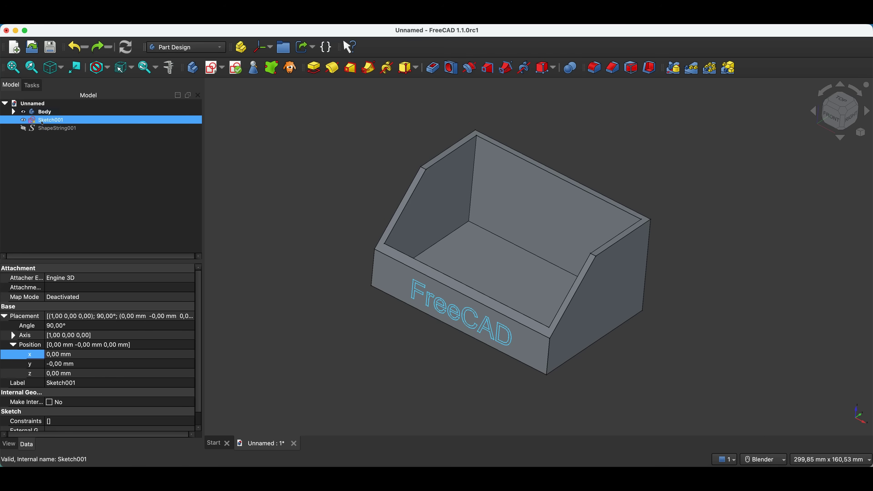
{"action": "left_click_drag", "start_coordinate": [42, 122], "coordinate": [46, 113]}
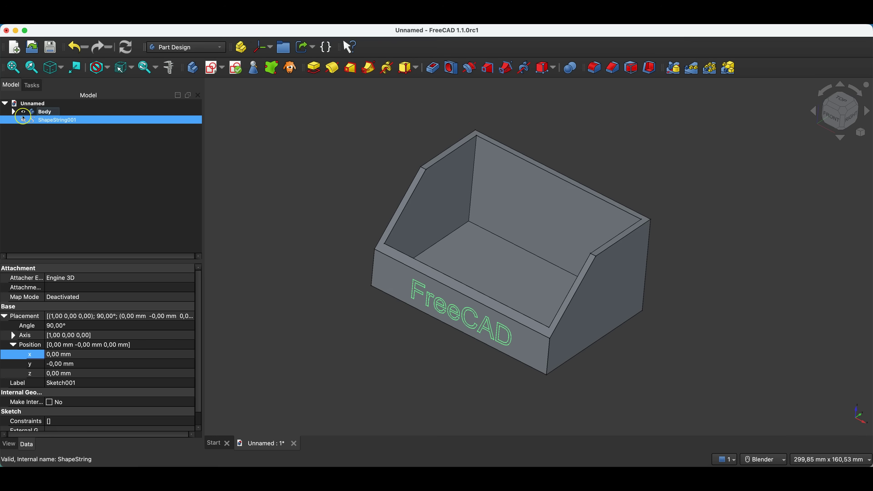
{"action": "left_click", "coordinate": [13, 112]}
{"action": "left_click", "coordinate": [67, 150]}
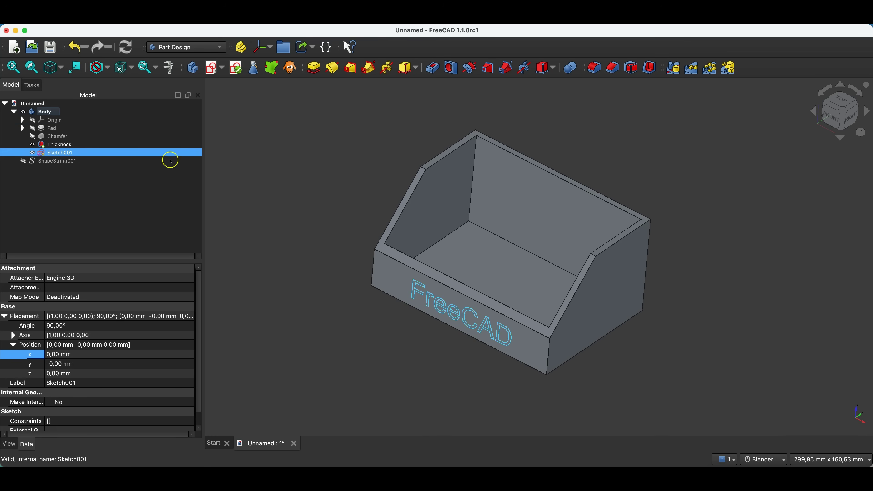
Pad the lettering sketch 2 mm outward, then undo the pad.
{"action": "left_click", "coordinate": [314, 69]}
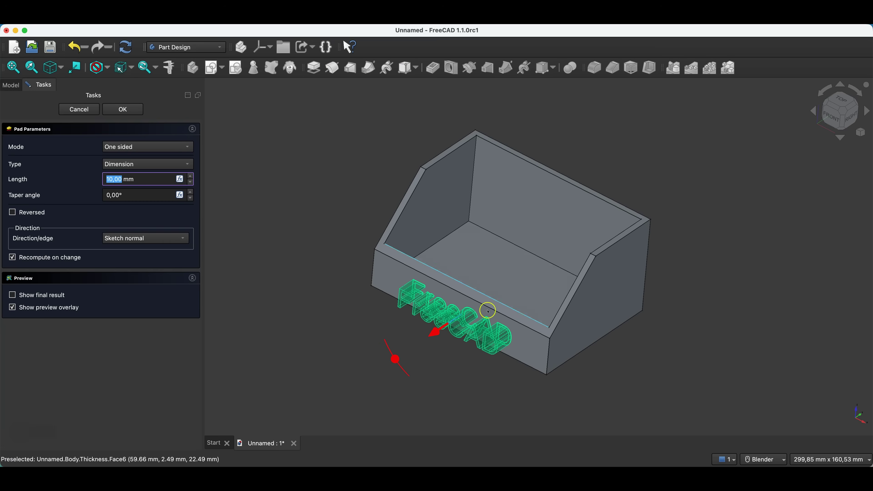
{"action": "type", "text": "2"}
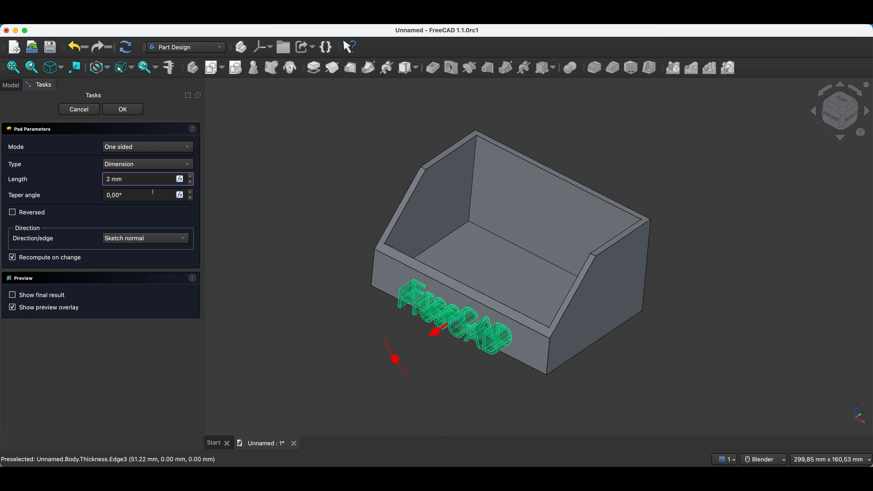
{"action": "key", "text": "Return"}
{"action": "left_click", "coordinate": [123, 110]}
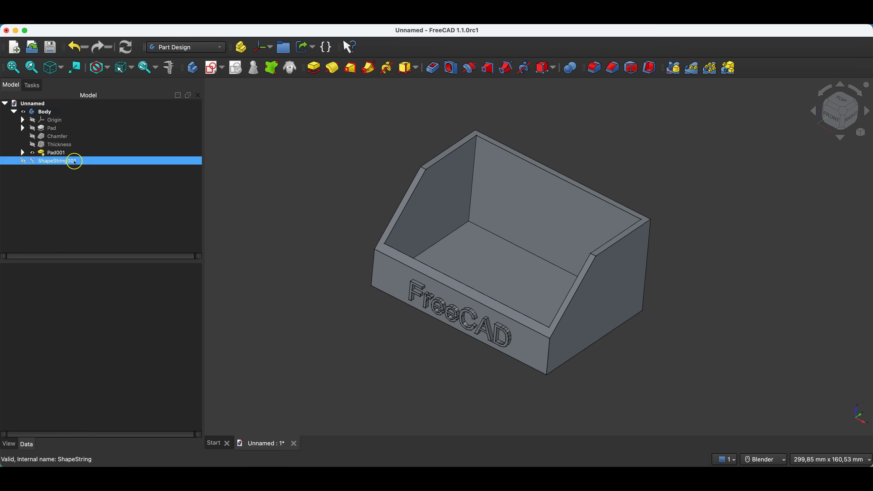
{"action": "left_click", "coordinate": [79, 47]}
Pocket Sketch001 1 mm deep, inspect the engraving, then undo it.
{"action": "left_click", "coordinate": [63, 147]}
{"action": "left_click", "coordinate": [56, 152]}
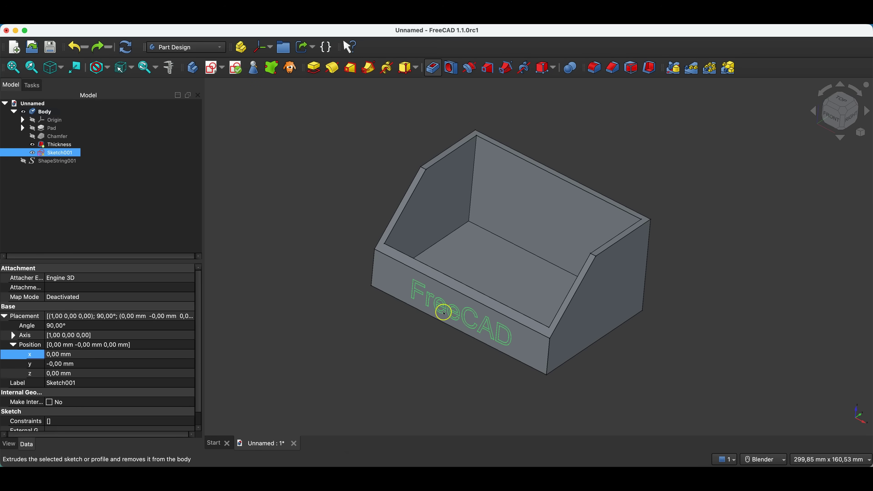
{"action": "type", "text": "1"}
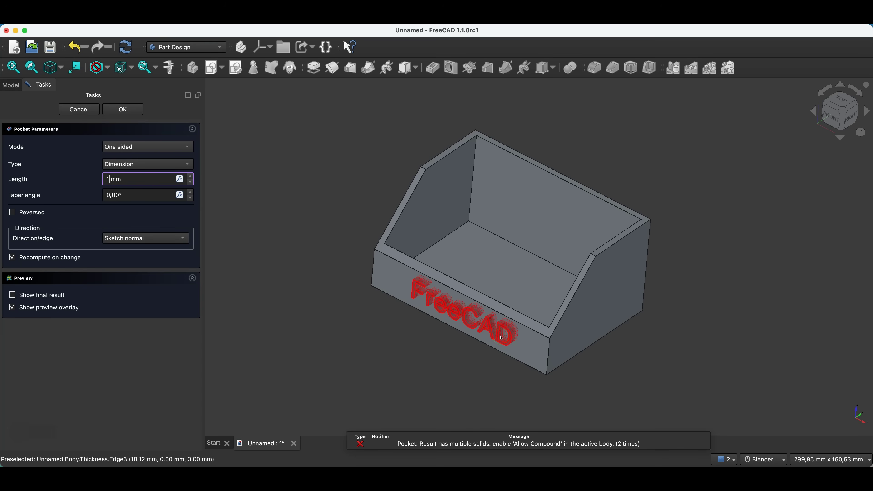
{"action": "scroll", "coordinate": [502, 338], "scroll_direction": "up", "scroll_amount": 6}
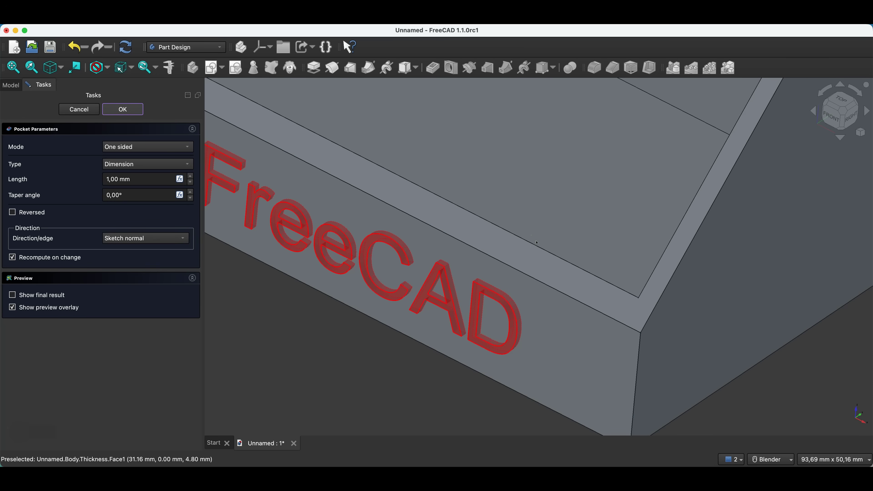
{"action": "middle_click_drag", "start_coordinate": [553, 279], "coordinate": [564, 262]}
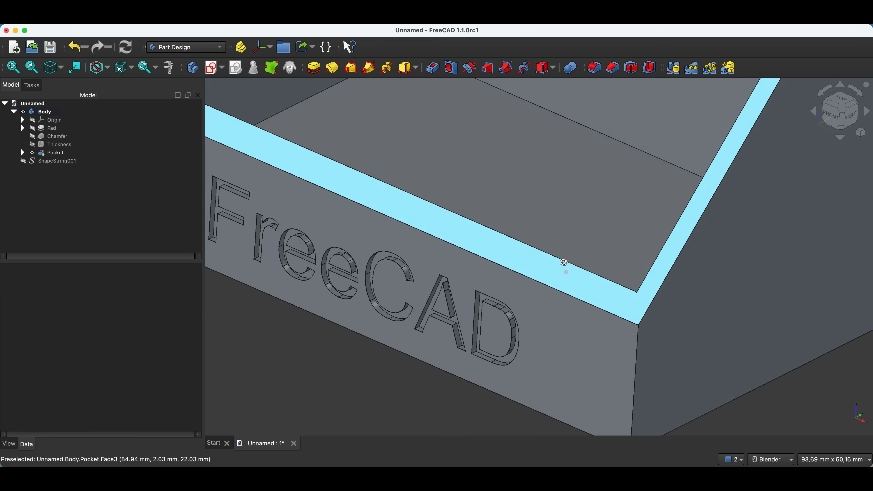
{"action": "scroll", "coordinate": [581, 263], "scroll_direction": "down", "scroll_amount": 3}
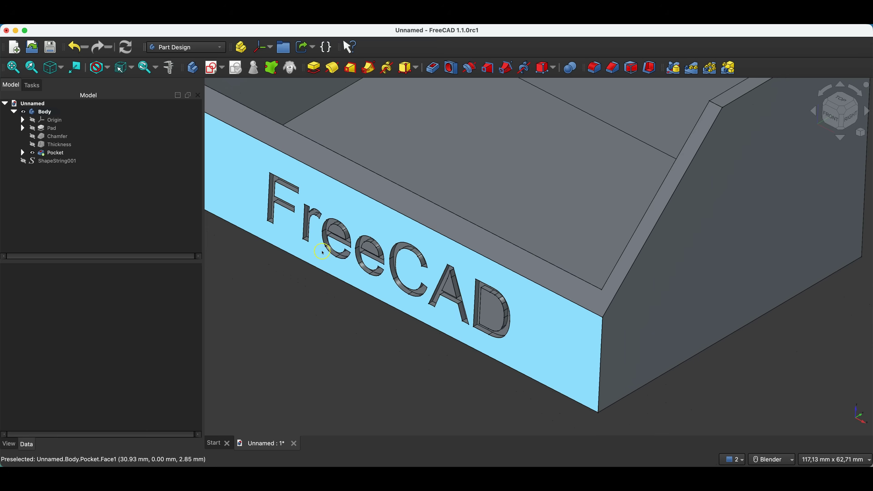
{"action": "left_click", "coordinate": [78, 47]}
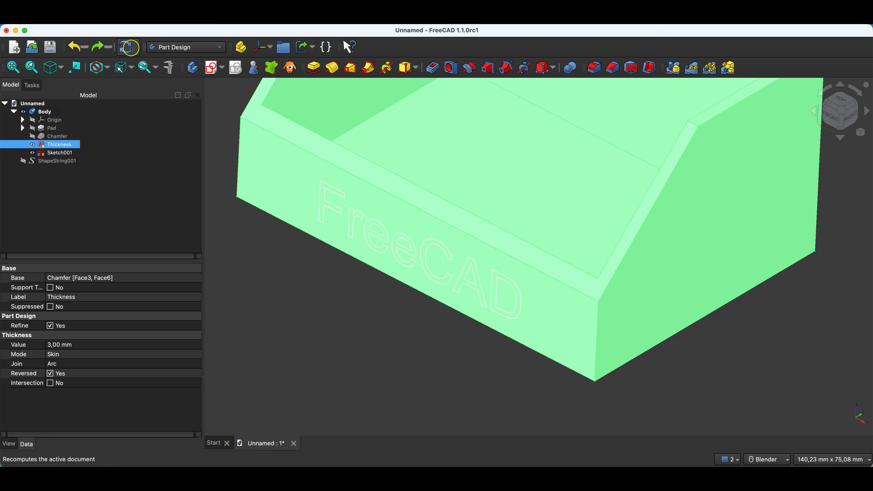
Hide the lettering sketch Sketch001 in the Body.
{"action": "left_click", "coordinate": [34, 114]}
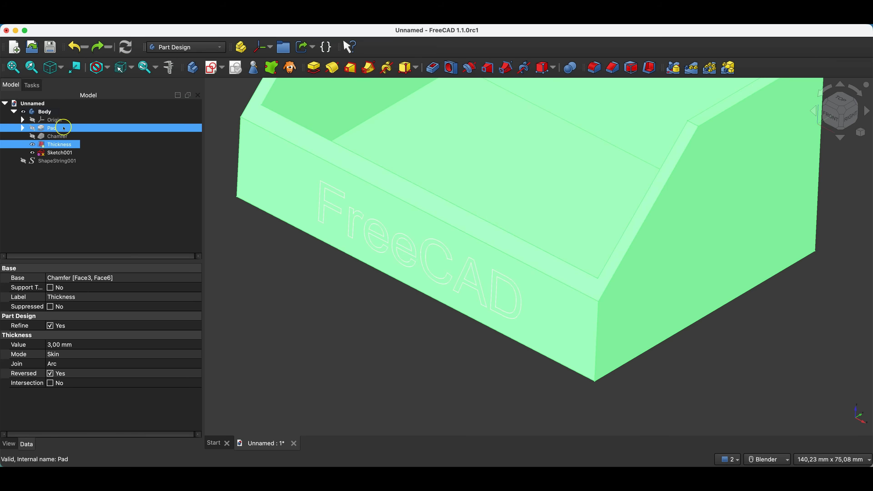
{"action": "scroll", "coordinate": [245, 192], "scroll_direction": "down", "scroll_amount": 2}
{"action": "left_click", "coordinate": [246, 192]}
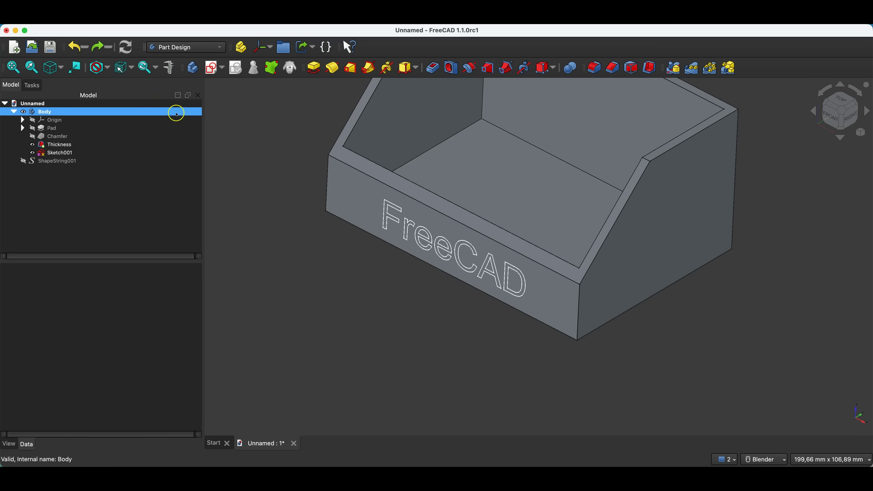
{"action": "left_click", "coordinate": [87, 152]}
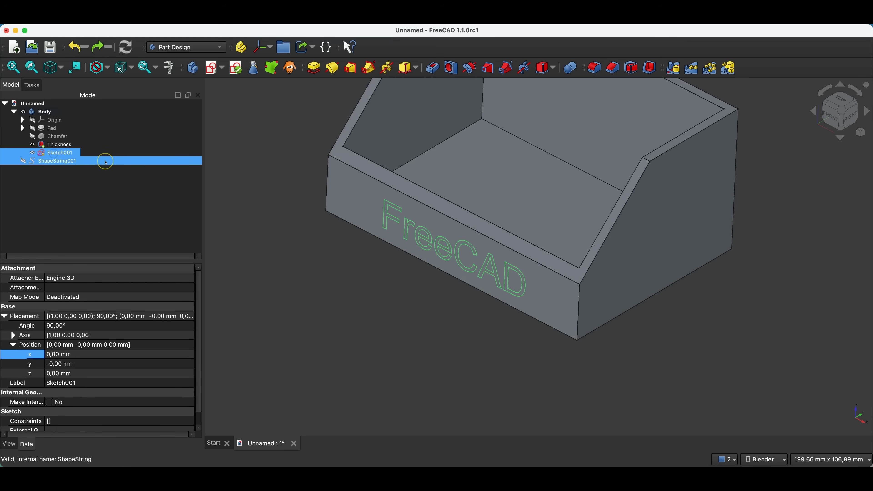
{"action": "key", "text": "space"}
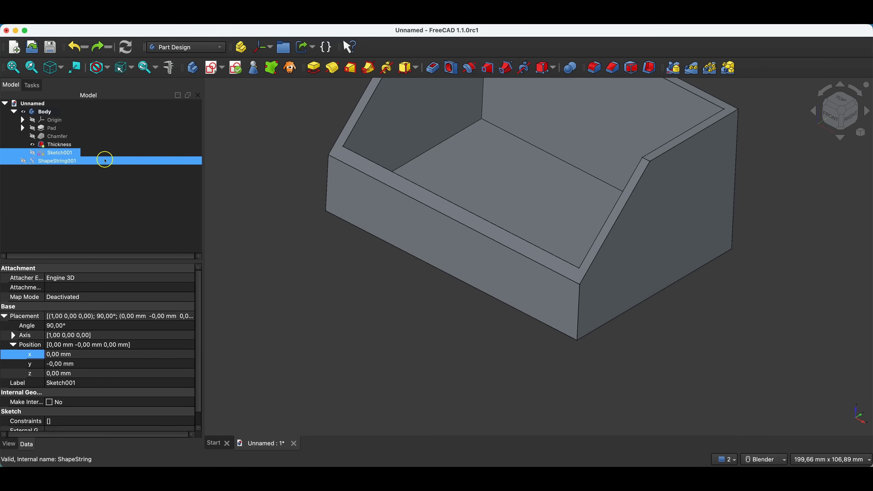
Show ShapeString001 again and move it above Sketch001 in the tree.
{"action": "left_click", "coordinate": [85, 185]}
{"action": "left_click", "coordinate": [60, 161]}
{"action": "key", "text": "space"}
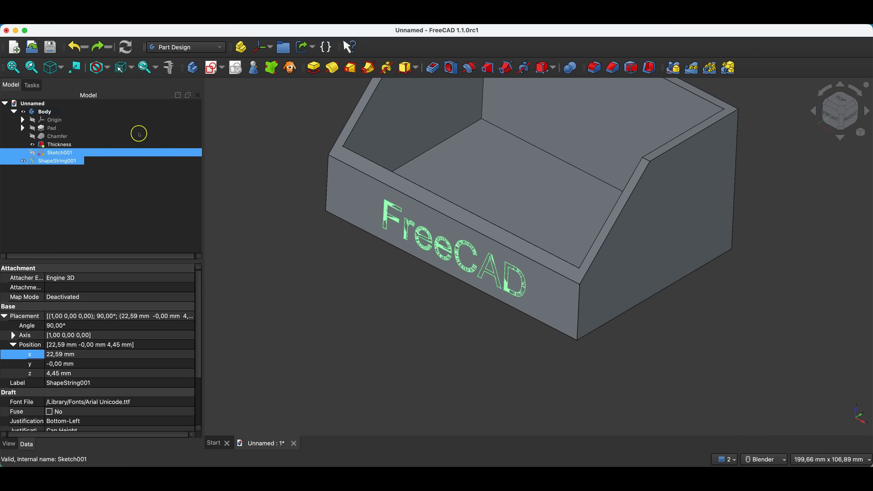
{"action": "mouse_move", "coordinate": [44, 161]}
{"action": "left_mouse_down"}
{"action": "mouse_move", "coordinate": [81, 158]}
{"action": "mouse_move", "coordinate": [66, 121]}
{"action": "mouse_move", "coordinate": [48, 113]}
{"action": "left_mouse_up"}
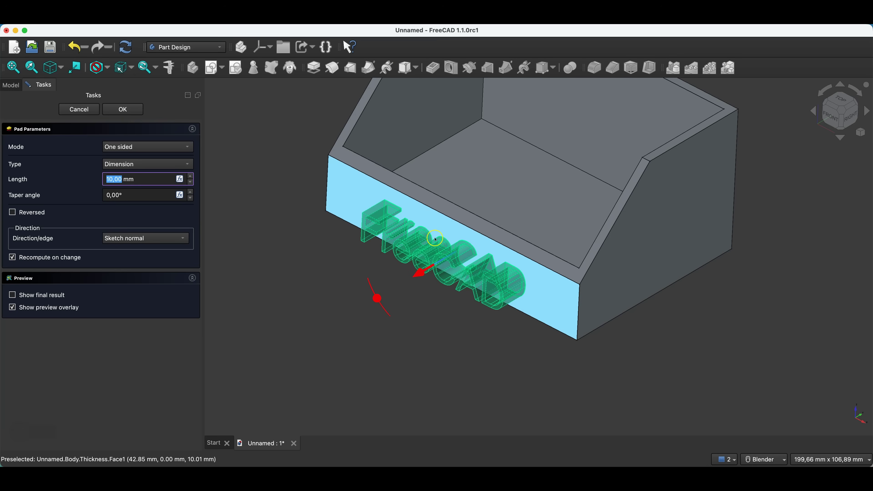
Confirm then undo the 10 mm lettering pad, and cancel editing ShapeString001.
{"action": "left_click", "coordinate": [127, 109]}
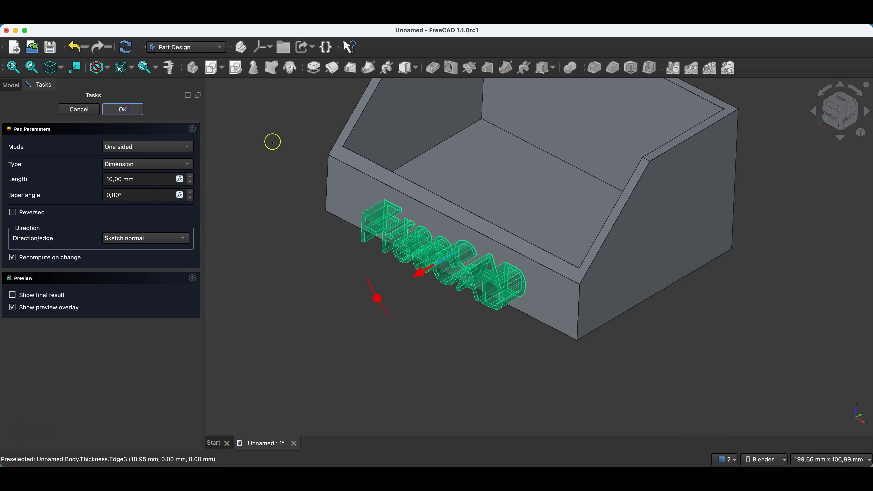
{"action": "left_click", "coordinate": [77, 47]}
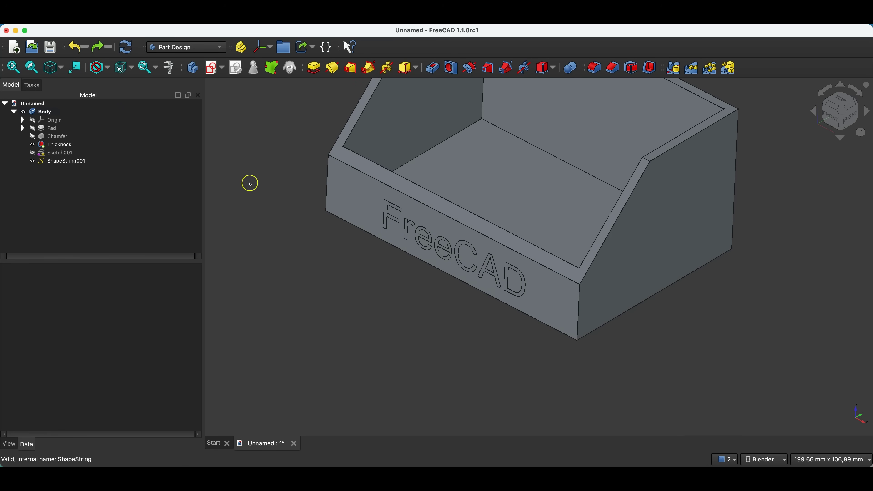
{"action": "left_click", "coordinate": [64, 162]}
{"action": "double_click", "coordinate": [65, 162]}
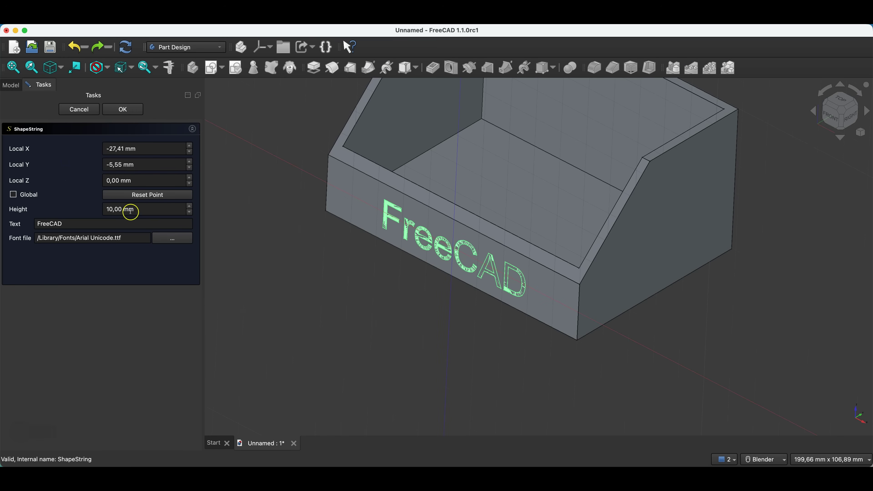
{"action": "left_click", "coordinate": [79, 109]}
Hide ShapeString001 with Space and select Sketch001 in the tree.
{"action": "left_click", "coordinate": [89, 184]}
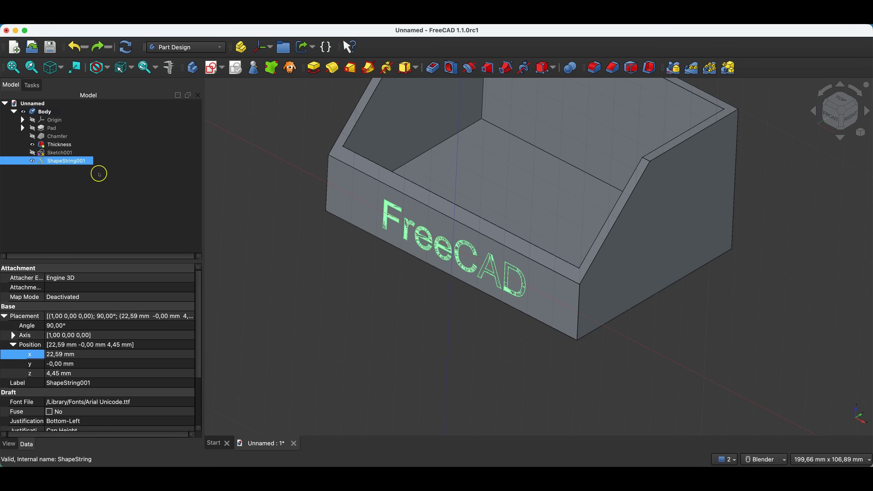
{"action": "left_click", "coordinate": [57, 152]}
{"action": "left_click", "coordinate": [62, 161]}
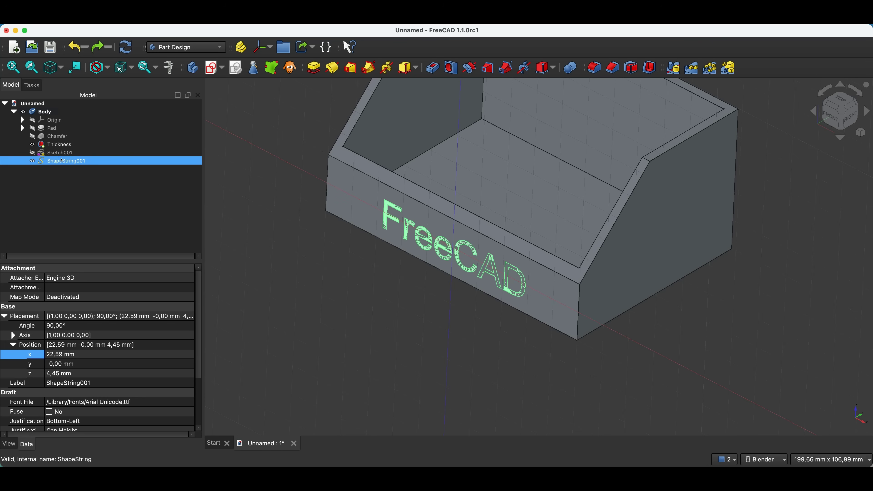
{"action": "key", "text": "space"}
{"action": "left_click", "coordinate": [63, 154]}
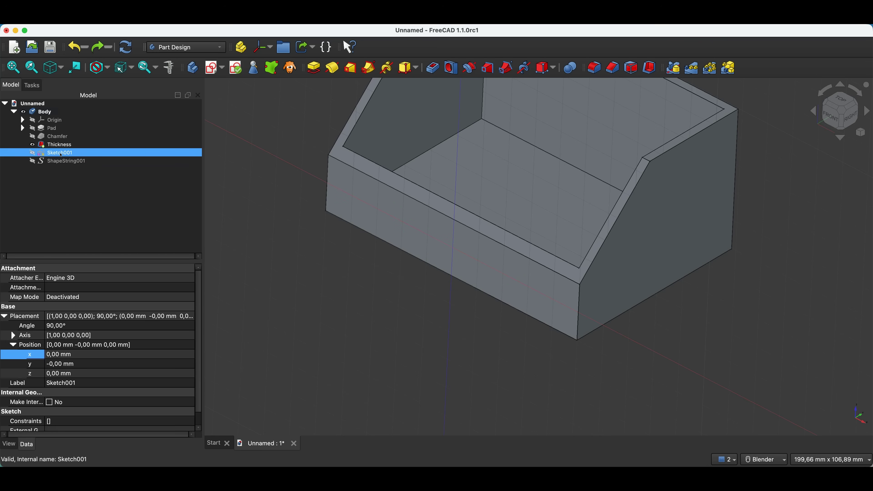
Show and edit Sketch001, dragging the F's top-left vertex up and left, then close.
{"action": "key", "text": "space"}
{"action": "double_click", "coordinate": [61, 153]}
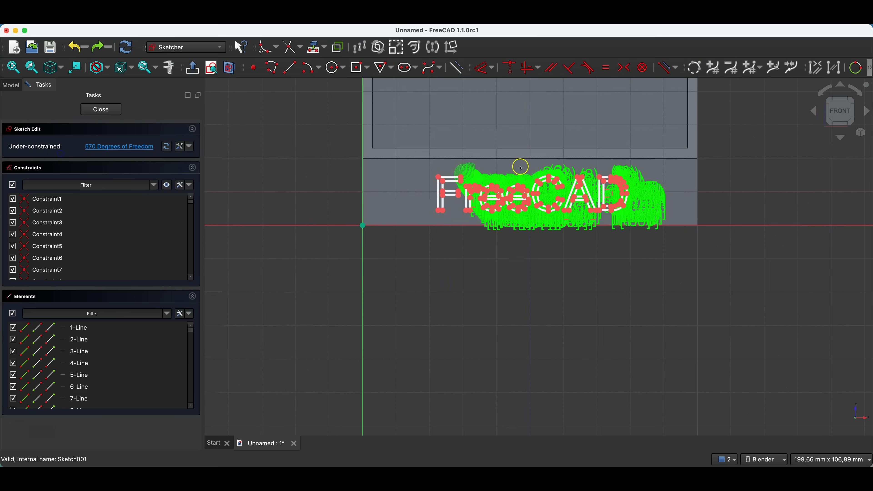
{"action": "scroll", "coordinate": [521, 164], "scroll_direction": "up", "scroll_amount": 5}
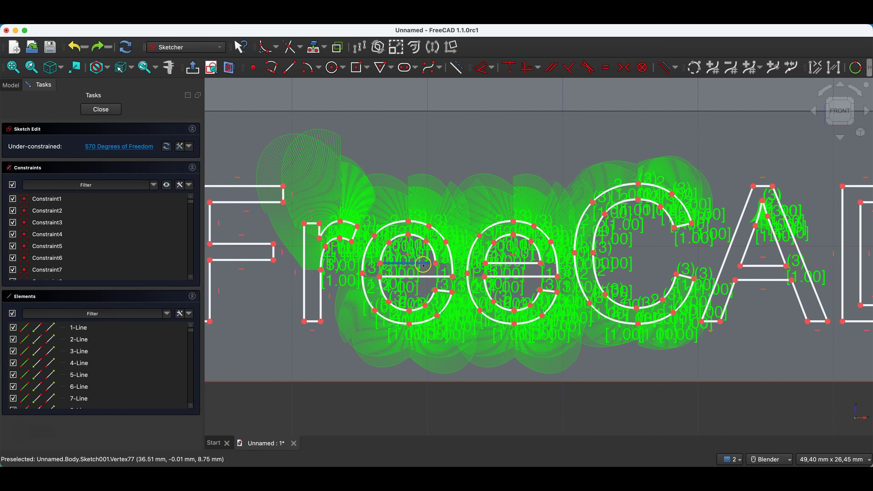
{"action": "scroll", "coordinate": [434, 234], "scroll_direction": "down", "scroll_amount": 3}
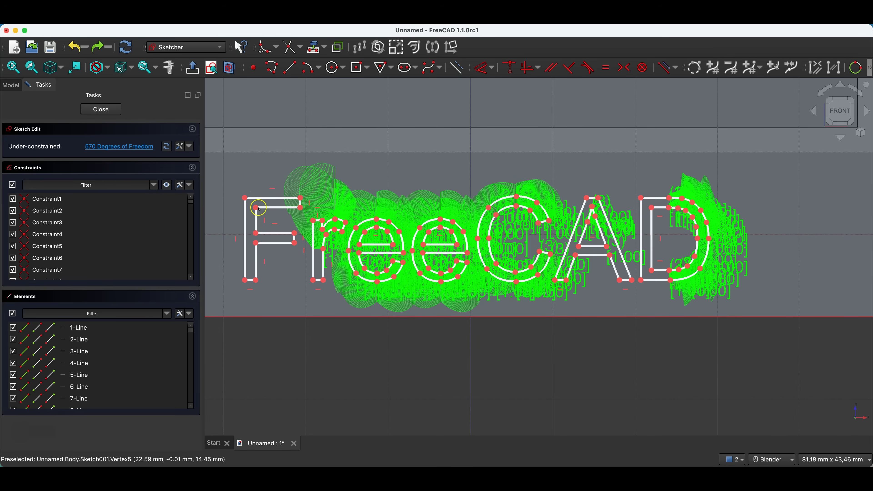
{"action": "left_click_drag", "start_coordinate": [245, 198], "coordinate": [228, 173]}
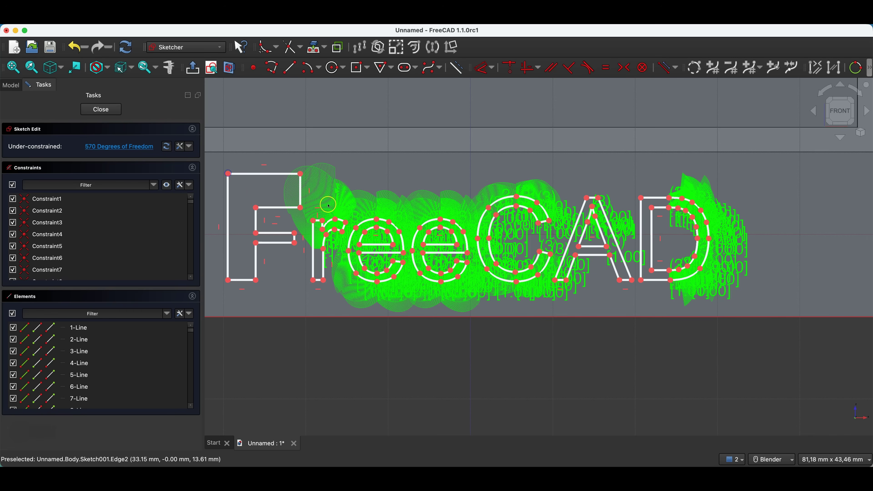
{"action": "left_click", "coordinate": [96, 106]}
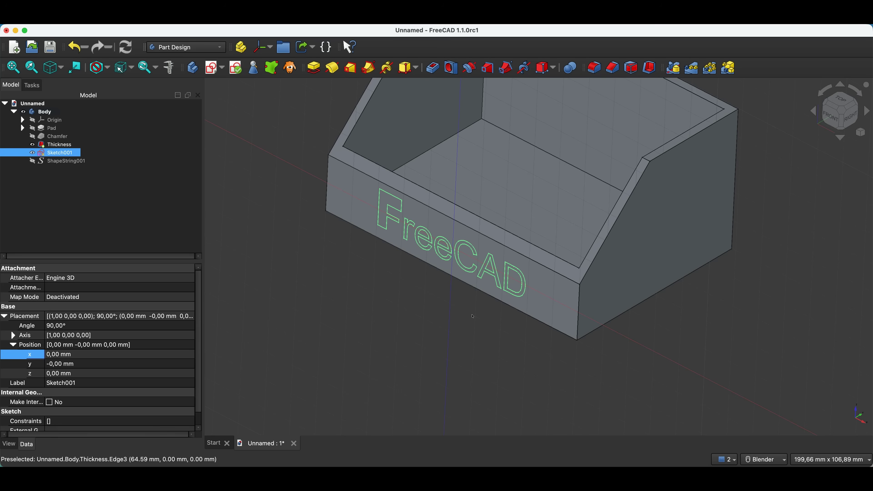
Turn off the Draft grid from the Draft workbench's snap tools, then return to Part Design.
{"action": "scroll", "coordinate": [567, 291], "scroll_direction": "down", "scroll_amount": 4}
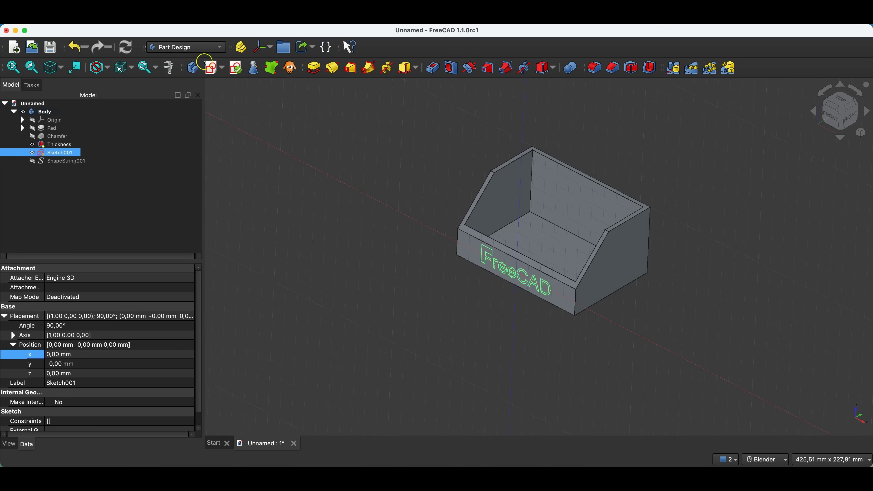
{"action": "left_click", "coordinate": [212, 47]}
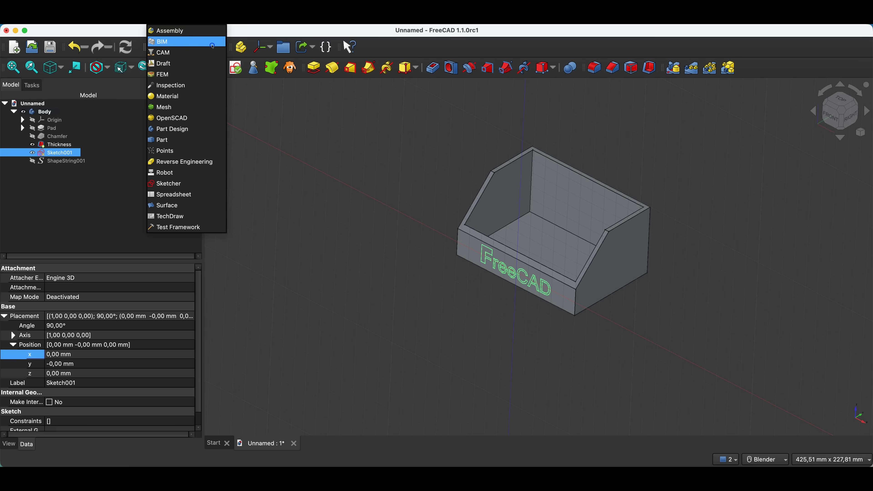
{"action": "left_click", "coordinate": [175, 64]}
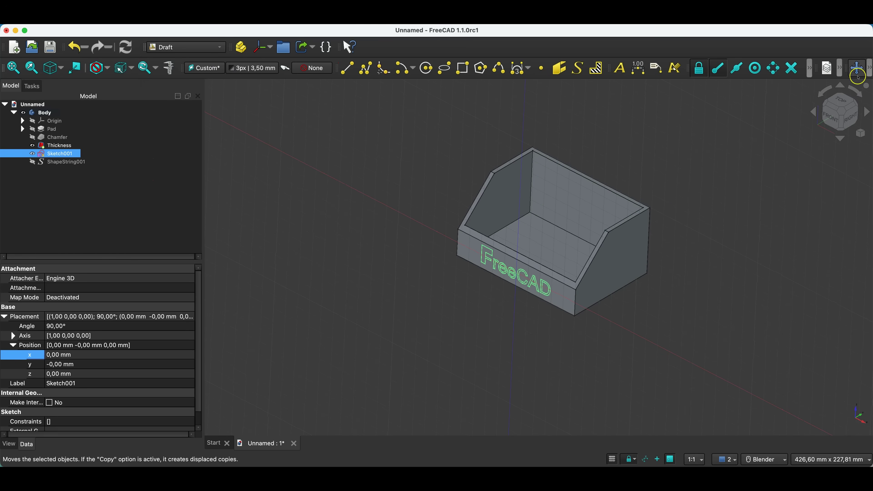
{"action": "left_click", "coordinate": [839, 73]}
{"action": "left_click", "coordinate": [839, 73]}
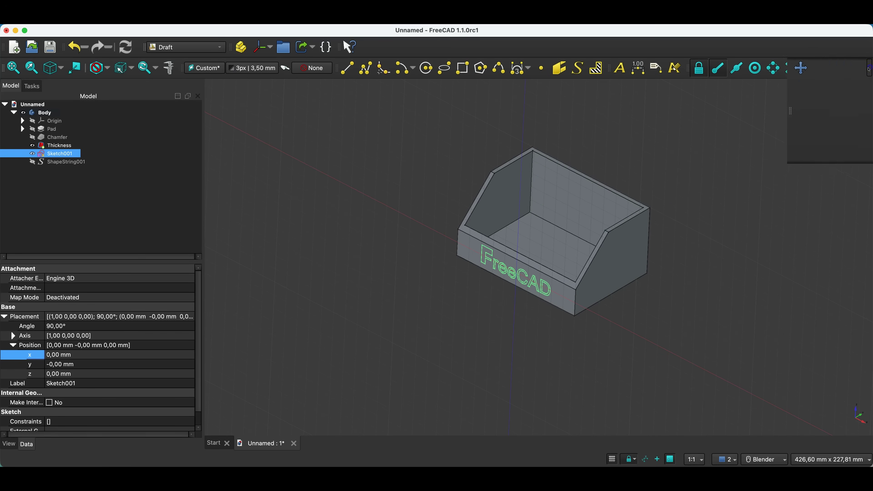
{"action": "left_click", "coordinate": [812, 69]}
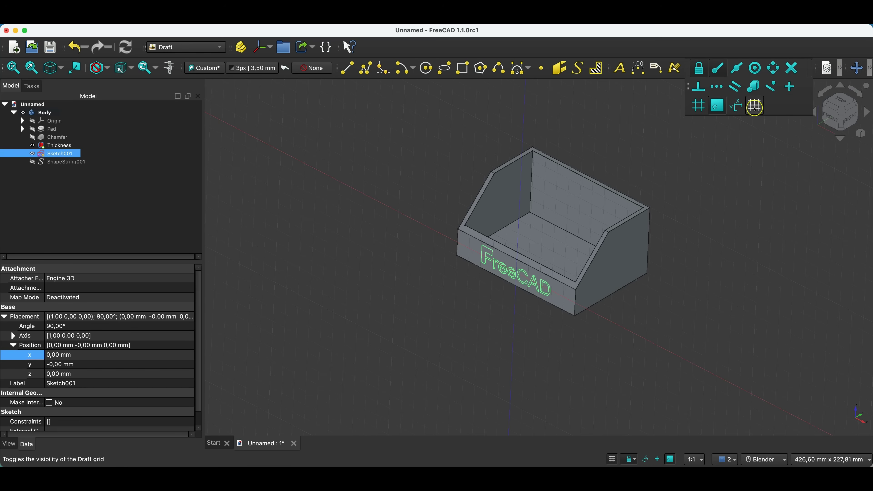
{"action": "left_click", "coordinate": [754, 107]}
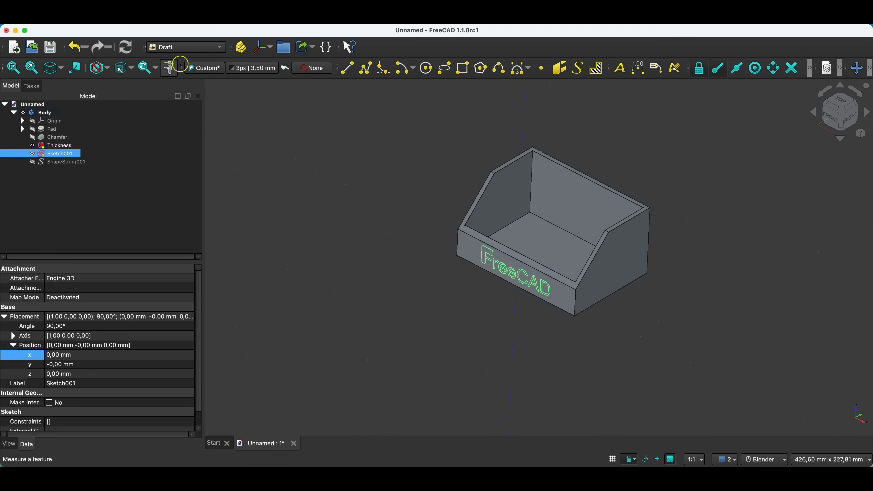
{"action": "left_click", "coordinate": [176, 47]}
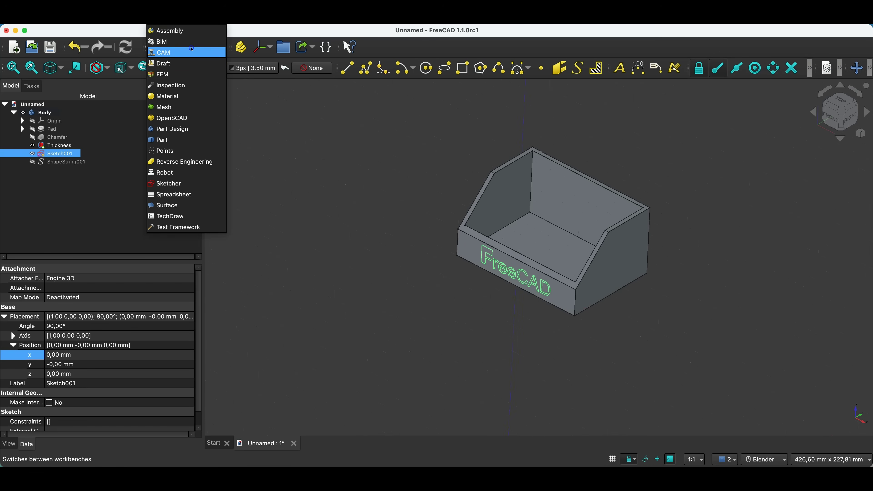
{"action": "left_click", "coordinate": [172, 129]}
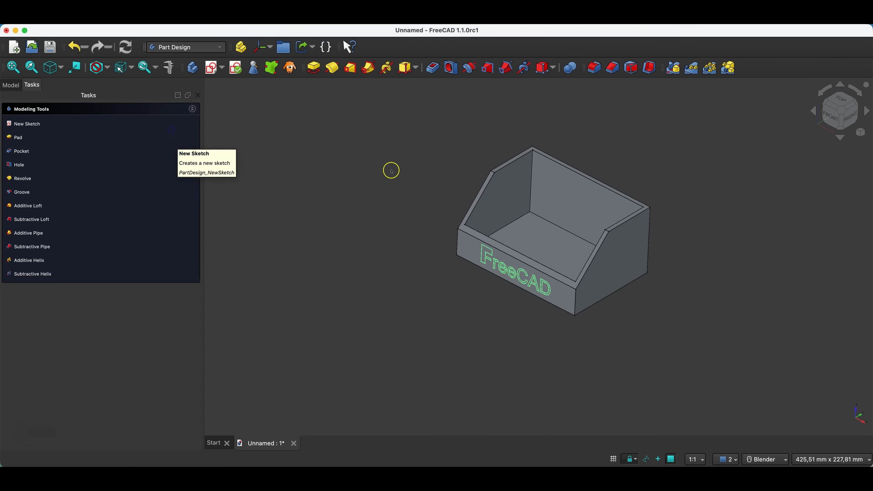
Pocket Sketch001's FreeCAD lettering 1 mm deep into the box's front wall.
{"action": "left_click", "coordinate": [12, 85]}
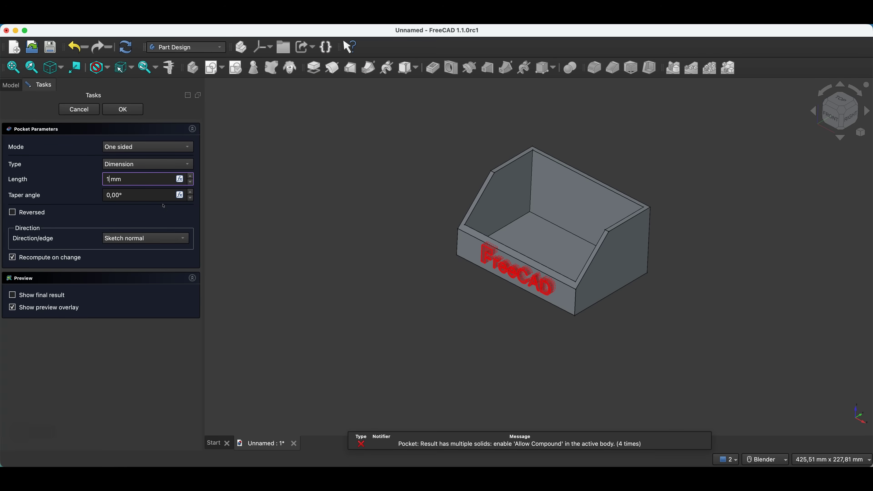
{"action": "left_click", "coordinate": [120, 139]}
{"action": "left_click", "coordinate": [115, 112]}
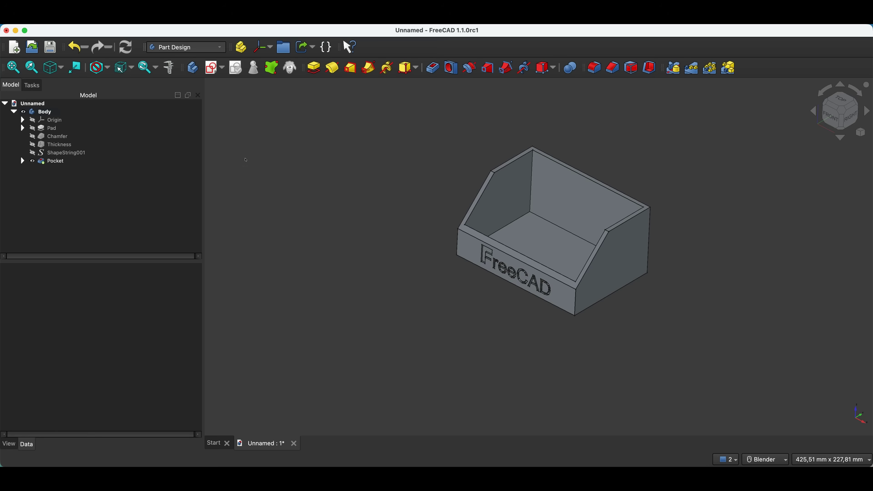
{"action": "scroll", "coordinate": [433, 200], "scroll_direction": "up", "scroll_amount": 5}
{"action": "scroll", "coordinate": [433, 199], "scroll_direction": "down", "scroll_amount": 5}
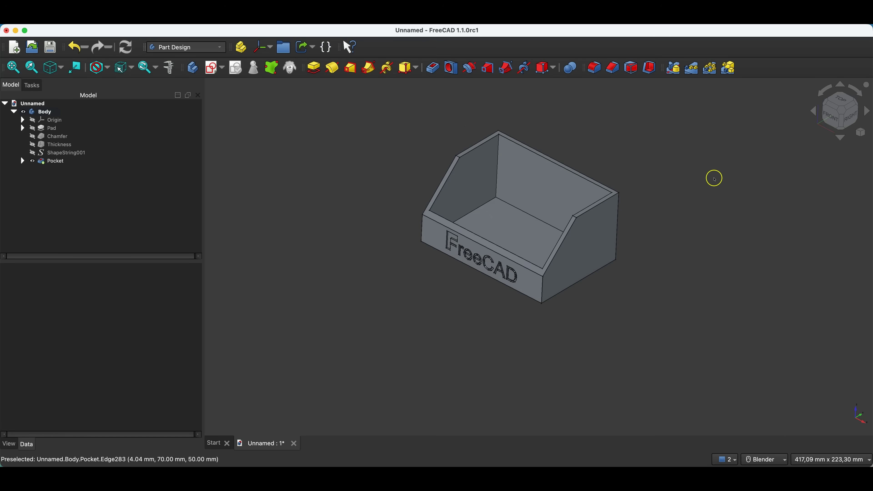
{"action": "scroll", "coordinate": [668, 169], "scroll_direction": "up", "scroll_amount": 1}
{"action": "scroll", "coordinate": [665, 170], "scroll_direction": "up", "scroll_amount": 2}
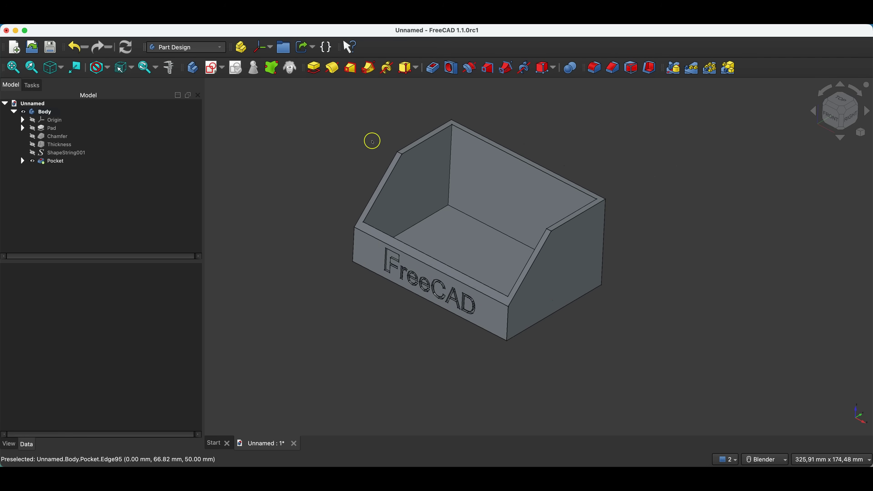
{"action": "scroll", "coordinate": [391, 152], "scroll_direction": "up", "scroll_amount": 2}
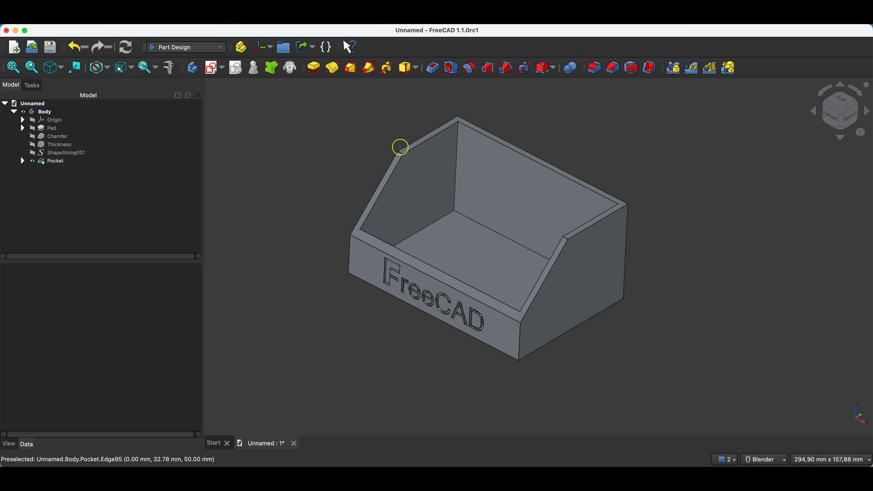
{"action": "scroll", "coordinate": [402, 153], "scroll_direction": "up", "scroll_amount": 10}
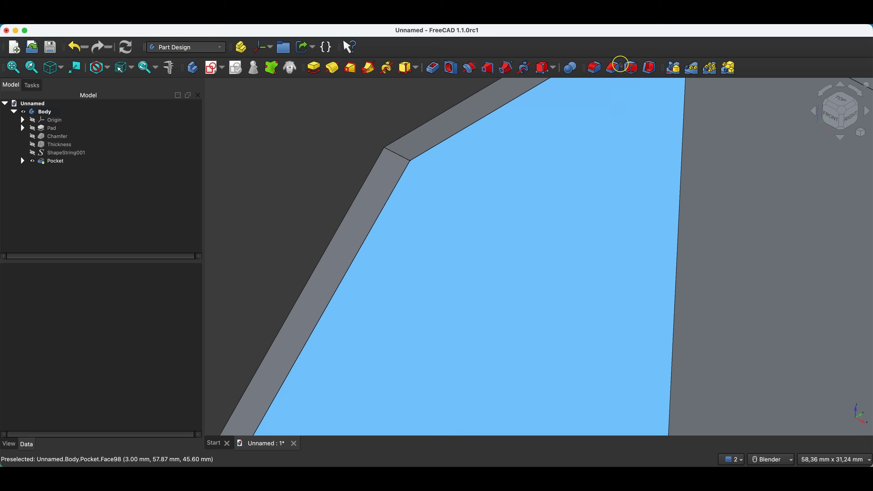
Fillet Edge97 and Edge99, the sloped side-wall edges, with a 12 mm radius.
{"action": "left_click", "coordinate": [594, 67]}
{"action": "left_click", "coordinate": [399, 152]}
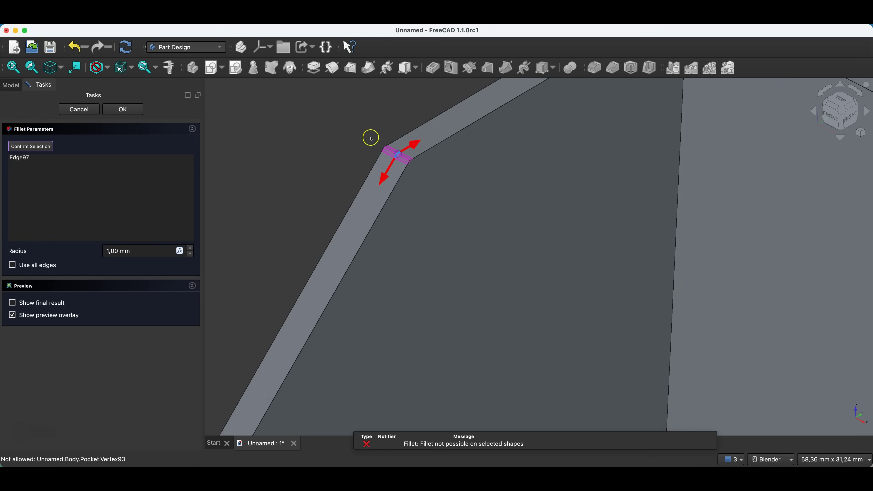
{"action": "scroll", "coordinate": [370, 136], "scroll_direction": "down", "scroll_amount": 5}
{"action": "scroll", "coordinate": [574, 246], "scroll_direction": "up", "scroll_amount": 2}
{"action": "scroll", "coordinate": [573, 246], "scroll_direction": "up", "scroll_amount": 1}
{"action": "left_click", "coordinate": [575, 242]}
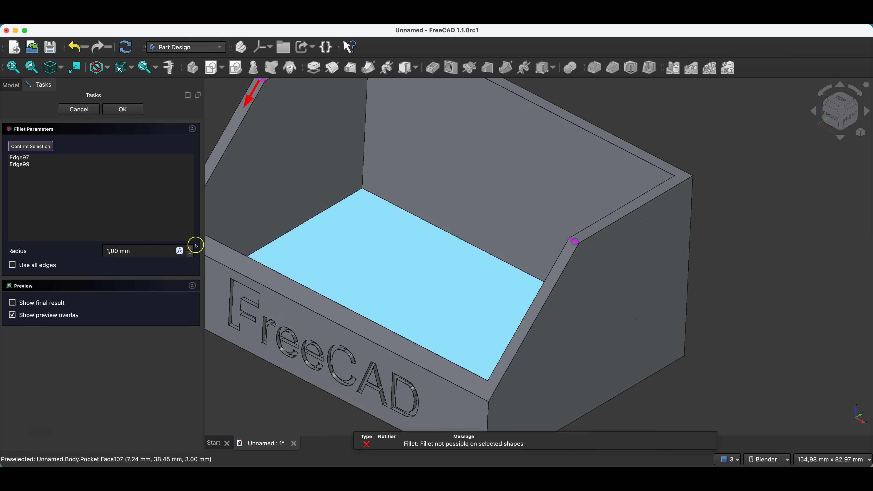
{"action": "left_click", "coordinate": [191, 248]}
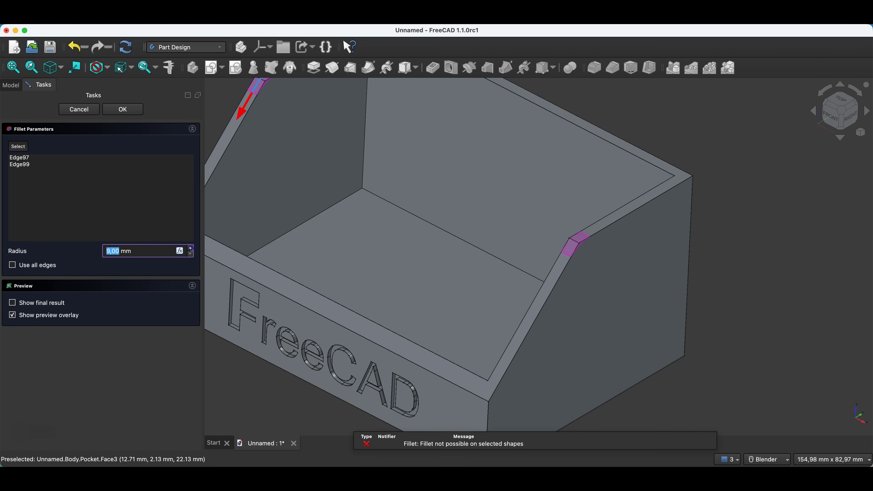
{"action": "left_click", "coordinate": [191, 248]}
{"action": "left_click", "coordinate": [191, 249]}
{"action": "left_click", "coordinate": [191, 248]}
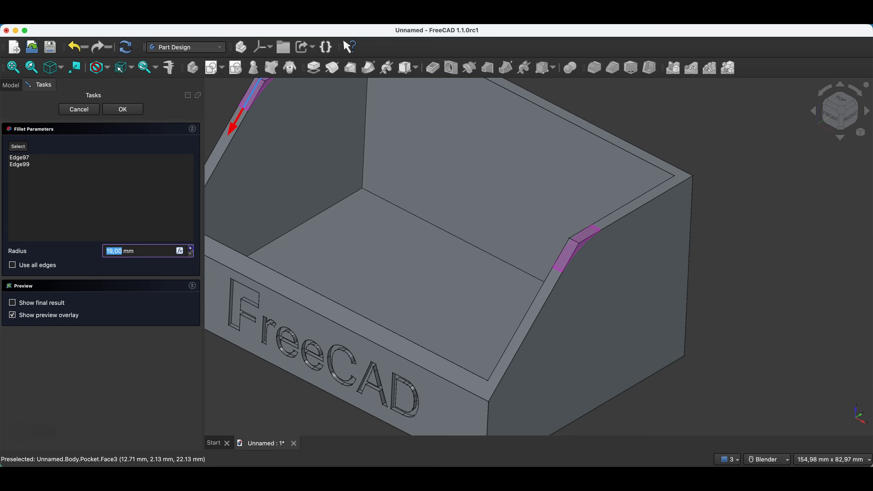
Confirm the fillet and start a new sketch on the box's back face.
{"action": "left_click", "coordinate": [122, 109]}
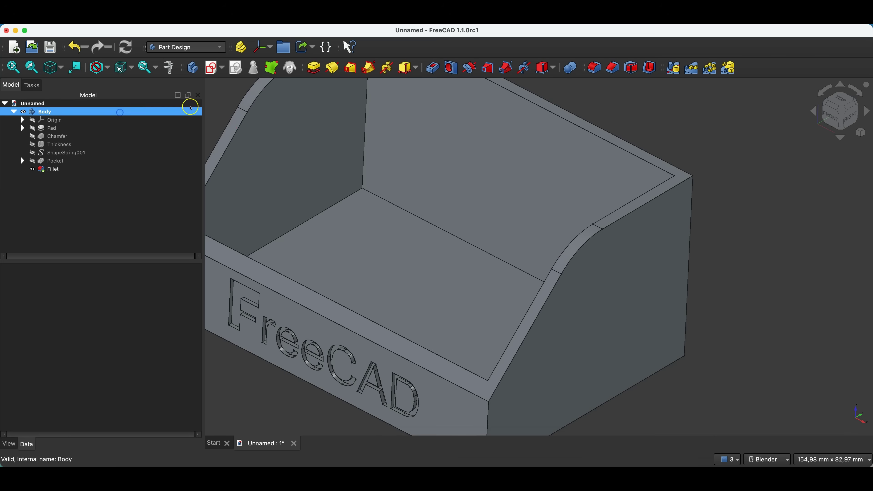
{"action": "scroll", "coordinate": [483, 142], "scroll_direction": "down", "scroll_amount": 5}
{"action": "middle_click_drag", "start_coordinate": [526, 255], "coordinate": [493, 166]}
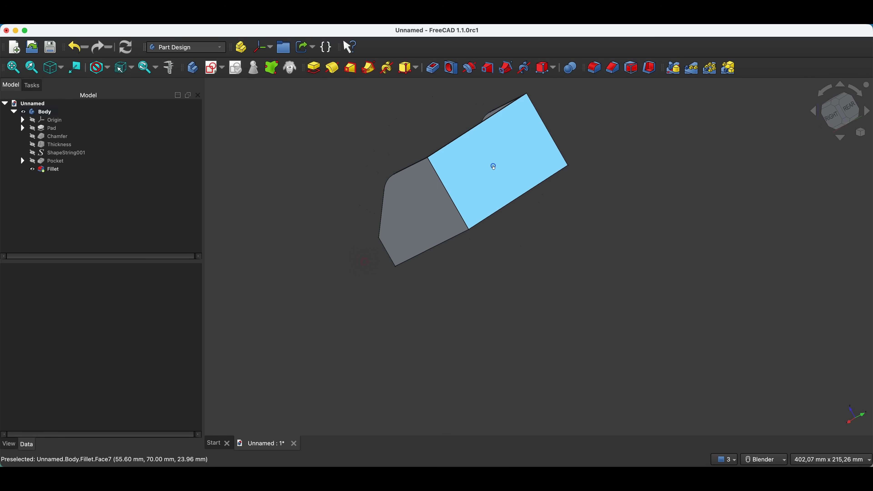
{"action": "left_click", "coordinate": [493, 166]}
{"action": "left_click", "coordinate": [213, 68]}
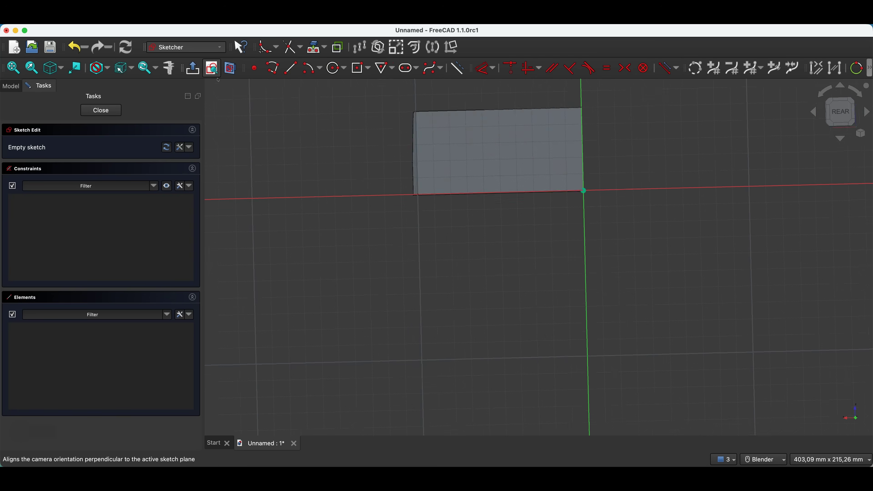
Draw a 5 mm circle with a 10 mm circle below it.
{"action": "scroll", "coordinate": [527, 91], "scroll_direction": "up", "scroll_amount": 1}
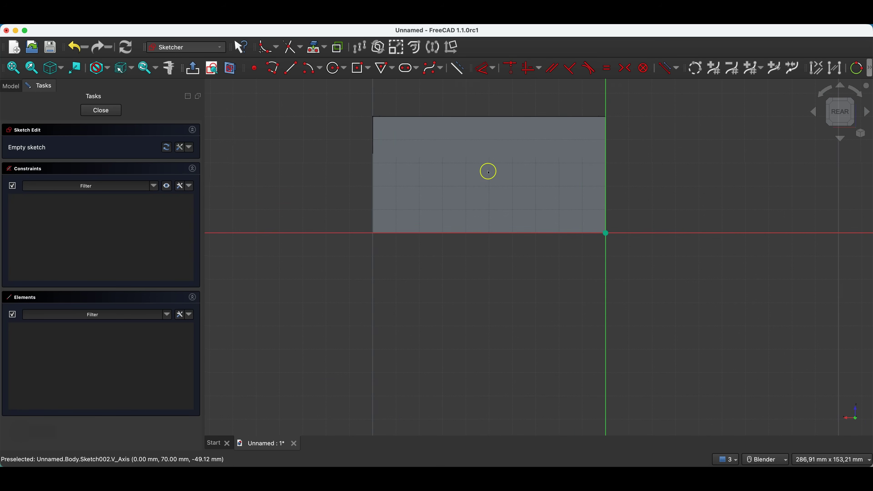
{"action": "left_click", "coordinate": [336, 68]}
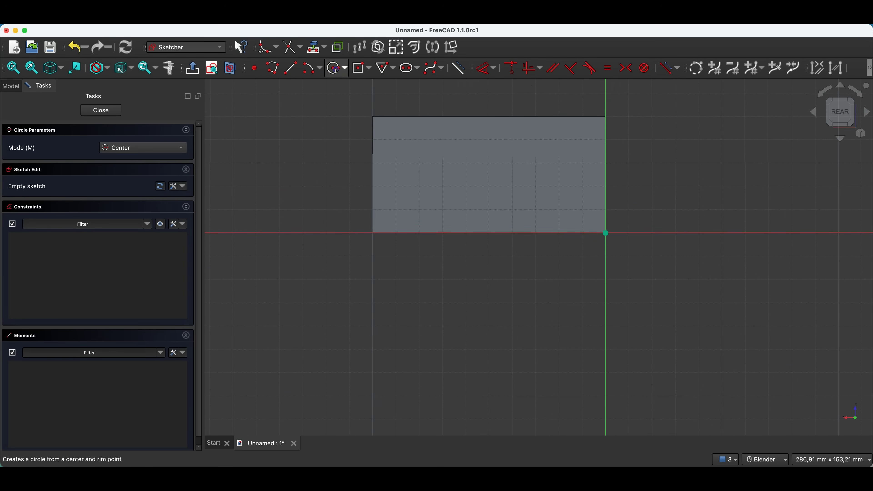
{"action": "left_click", "coordinate": [406, 145]}
{"action": "type", "text": "5"}
{"action": "key", "text": "Return"}
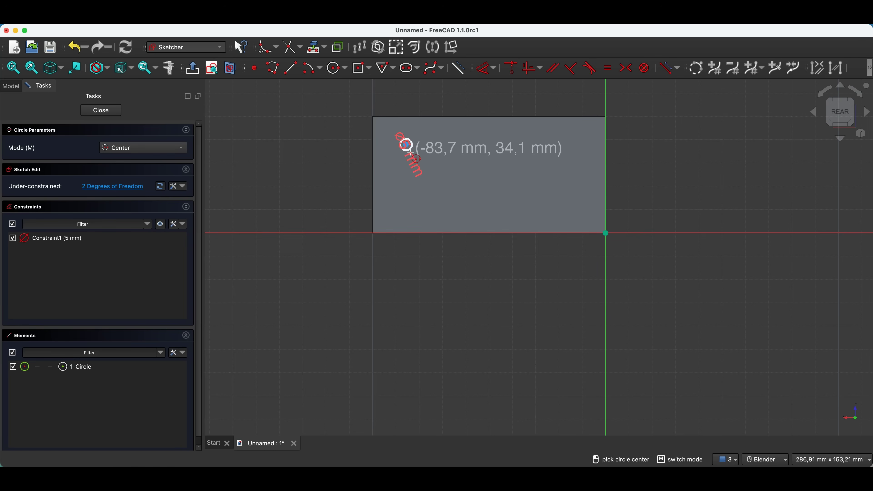
{"action": "scroll", "coordinate": [416, 170], "scroll_direction": "up", "scroll_amount": 6}
{"action": "left_click", "coordinate": [392, 166]}
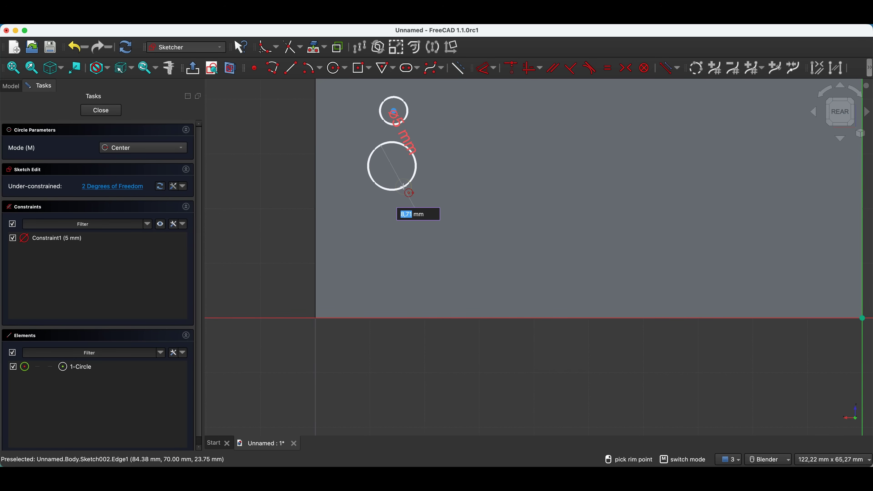
{"action": "type", "text": "10"}
{"action": "key", "text": "Return"}
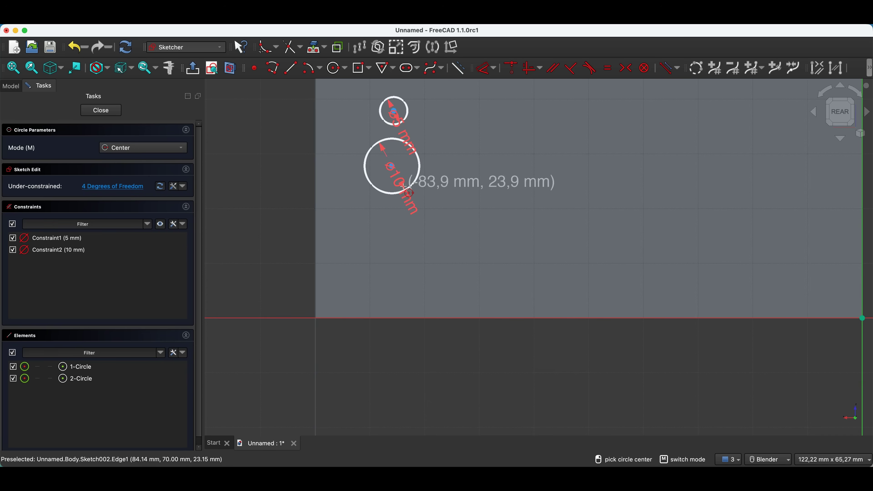
{"action": "key", "text": "Escape"}
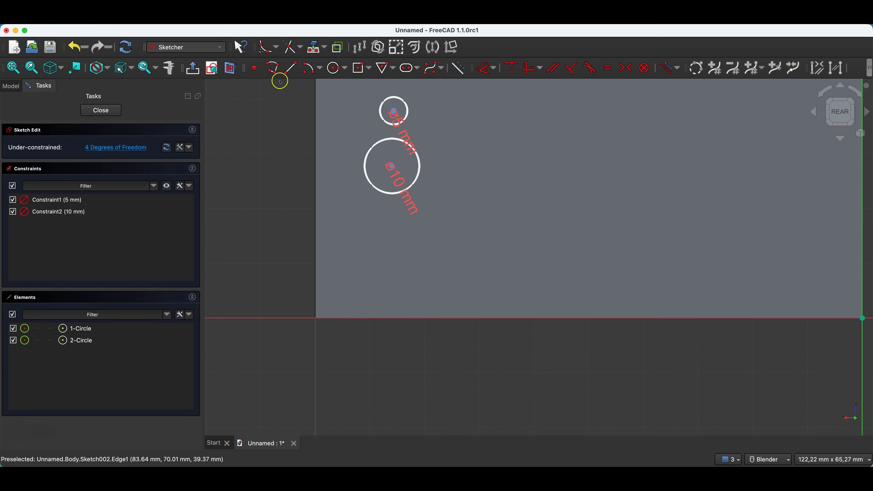
Draw two lines joining the small circle's sides to the large circle.
{"action": "left_click", "coordinate": [291, 68]}
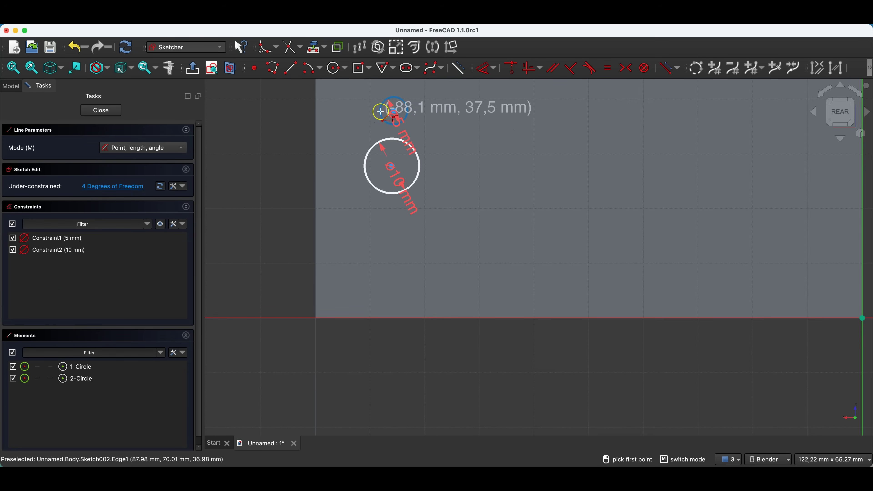
{"action": "left_click", "coordinate": [381, 110]}
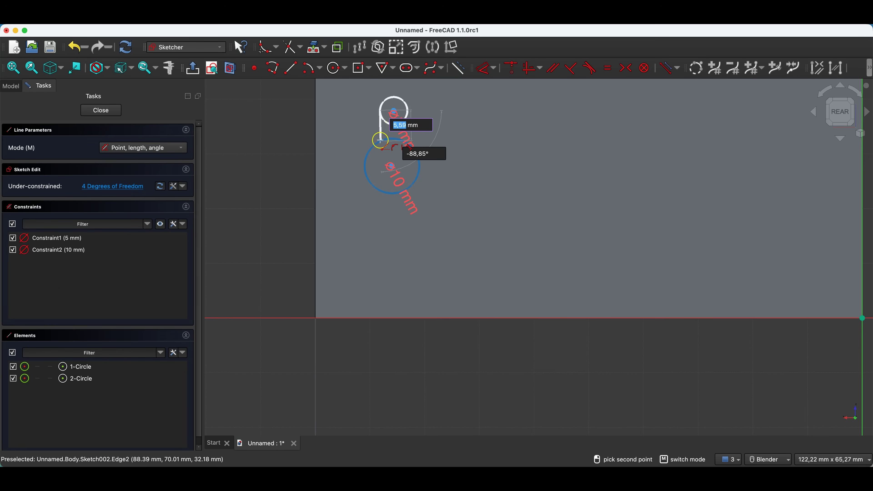
{"action": "left_click", "coordinate": [381, 141]}
{"action": "scroll", "coordinate": [380, 132], "scroll_direction": "up", "scroll_amount": 3}
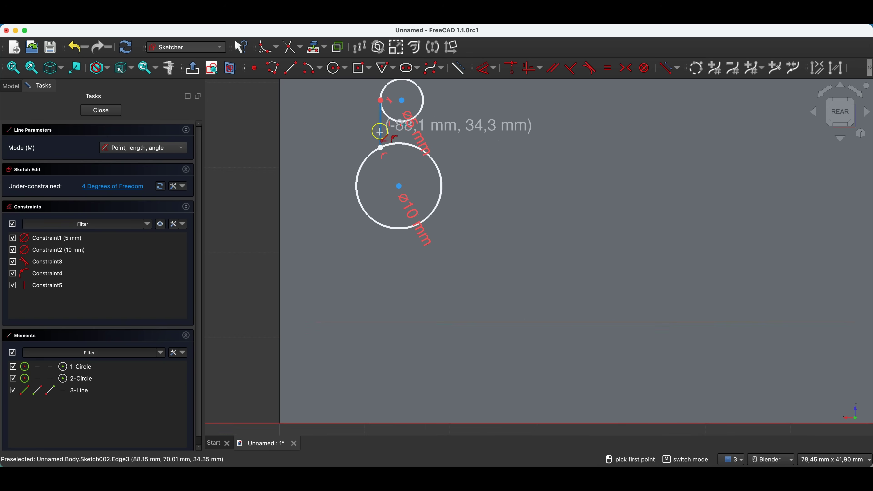
{"action": "left_click", "coordinate": [423, 103]}
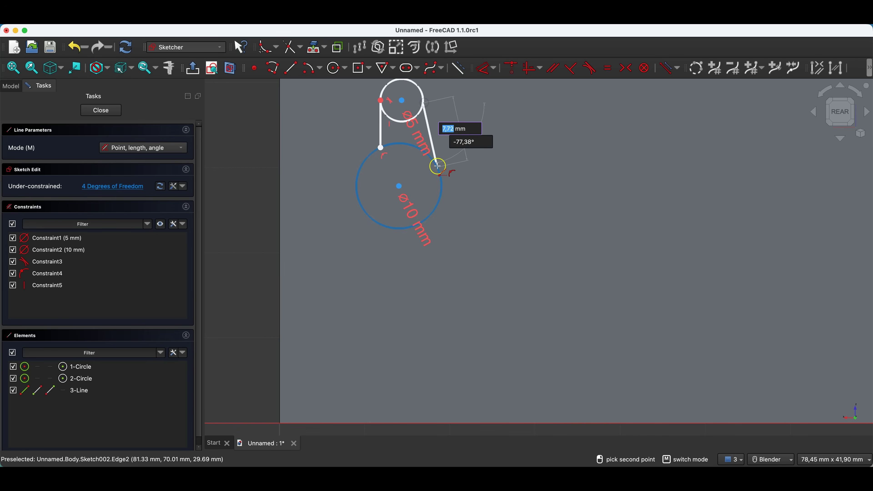
{"action": "left_click", "coordinate": [437, 166]}
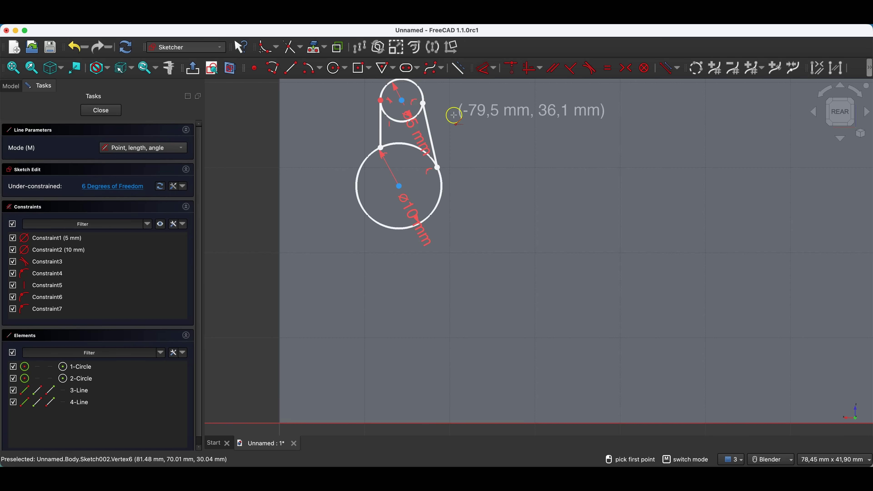
{"action": "key", "text": "Escape"}
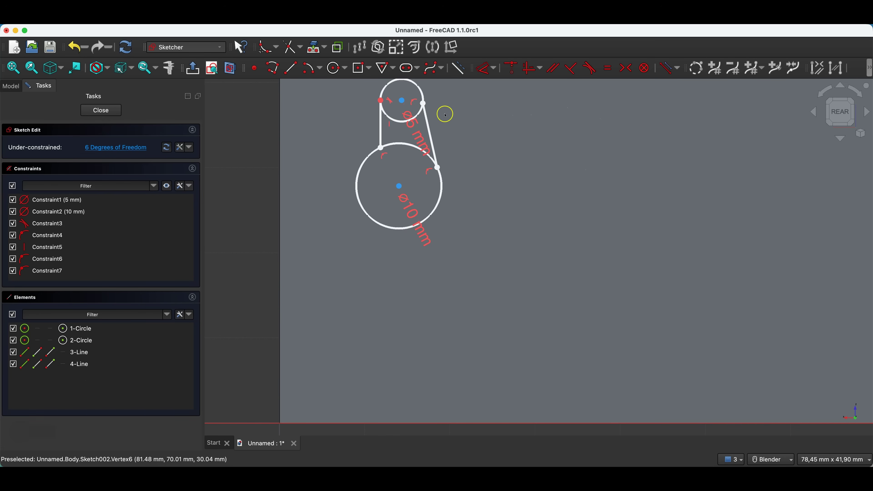
Constrain the right line vertical and align the two circle centres vertically.
{"action": "left_click", "coordinate": [428, 129]}
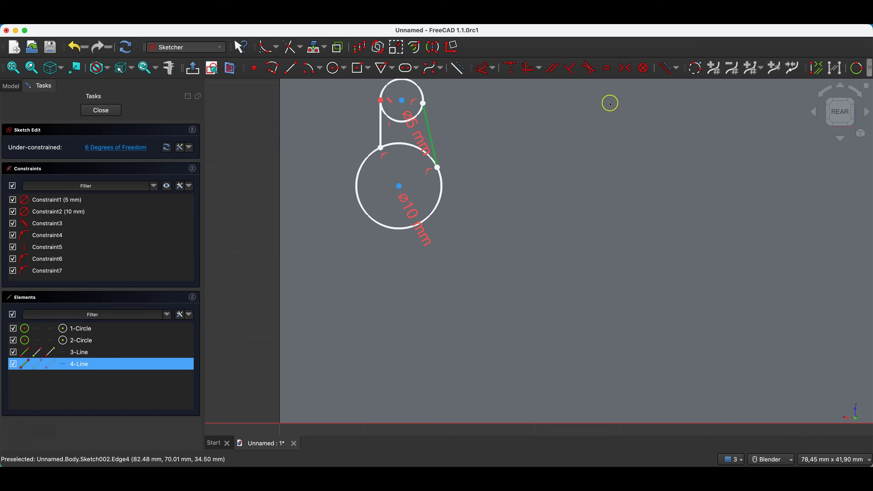
{"action": "left_click", "coordinate": [526, 70]}
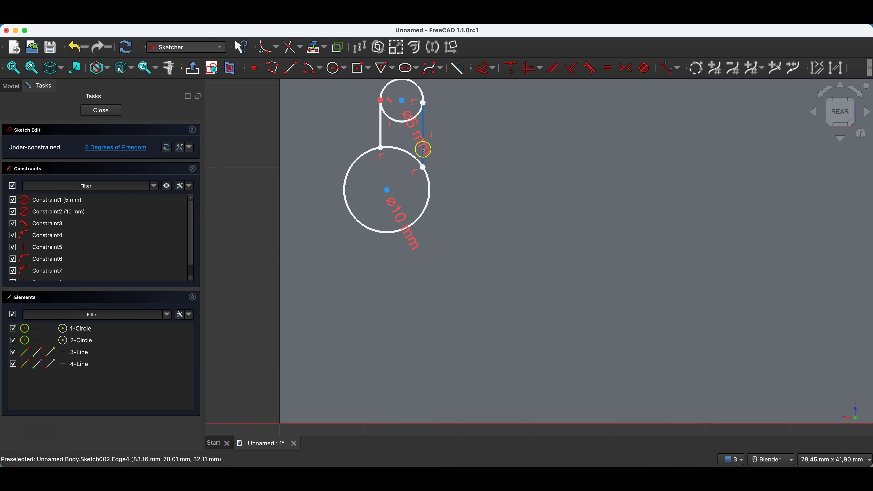
{"action": "left_click", "coordinate": [388, 192]}
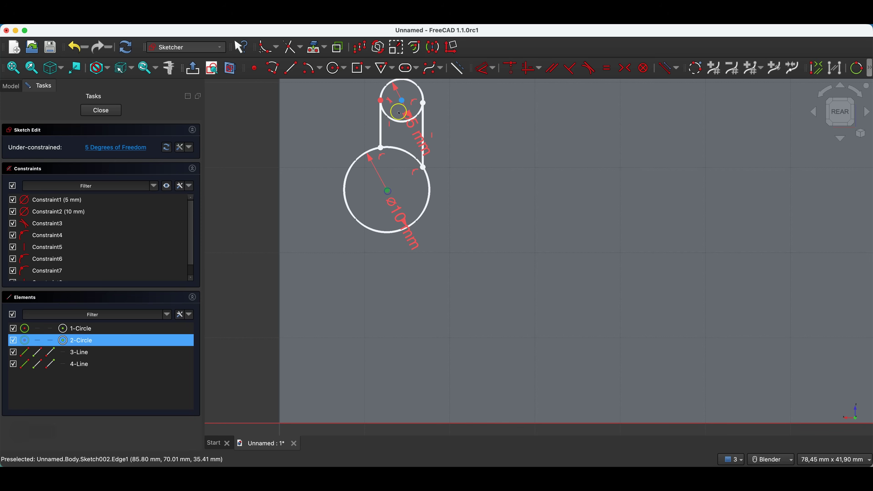
{"action": "left_click", "coordinate": [402, 101]}
{"action": "left_click", "coordinate": [530, 73]}
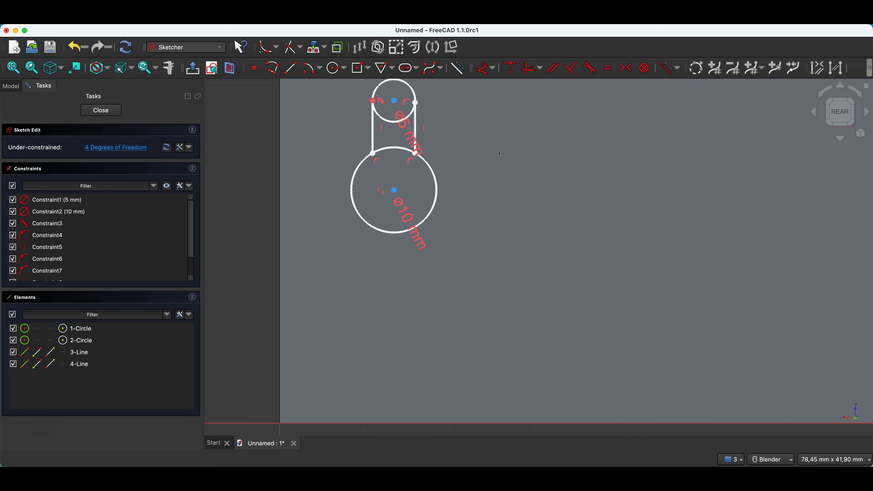
Draw three practice lines to the right of the keyhole.
{"action": "left_click", "coordinate": [292, 69]}
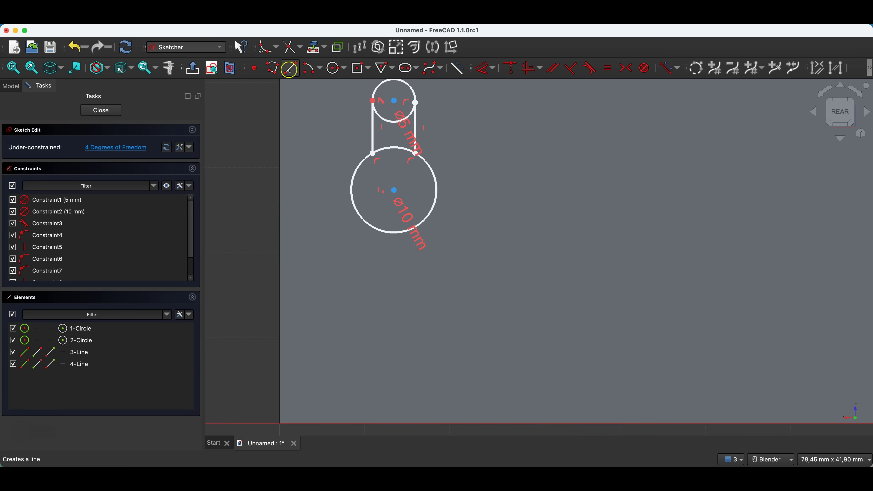
{"action": "left_click", "coordinate": [548, 230]}
{"action": "left_click", "coordinate": [691, 223]}
{"action": "left_click", "coordinate": [559, 201]}
{"action": "left_click", "coordinate": [572, 116]}
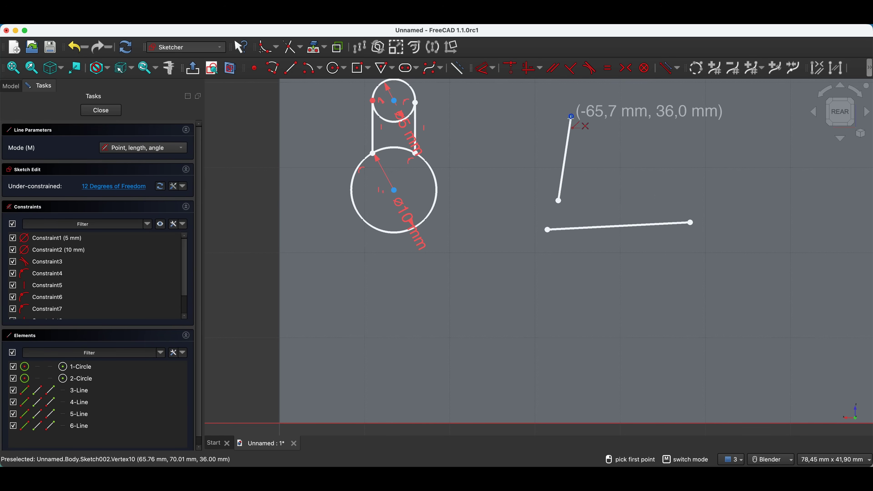
{"action": "left_click", "coordinate": [588, 198]}
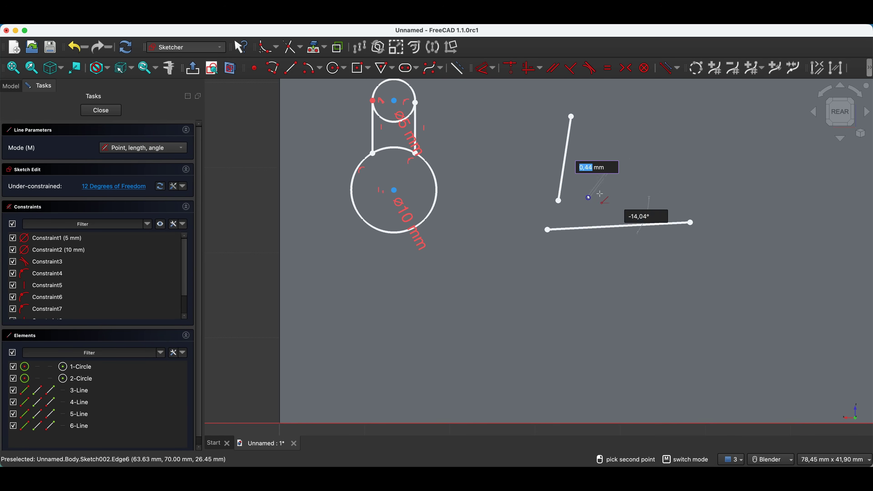
{"action": "left_click", "coordinate": [673, 139]}
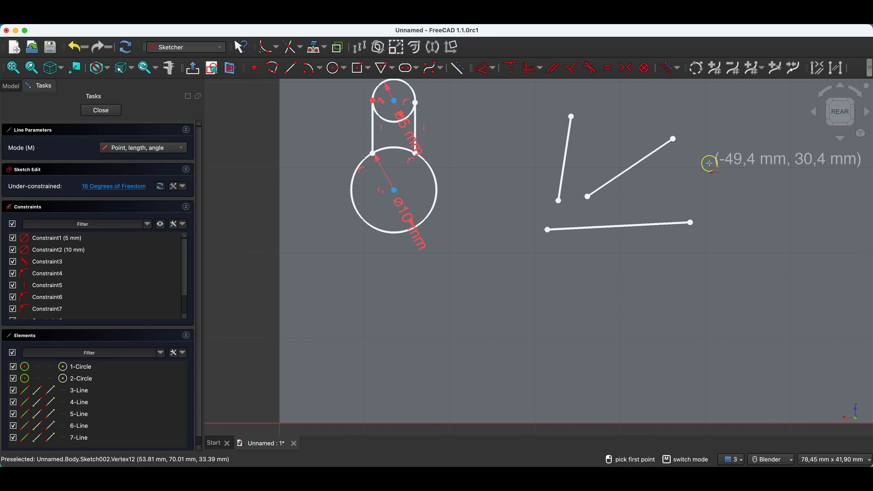
{"action": "key", "text": "Escape"}
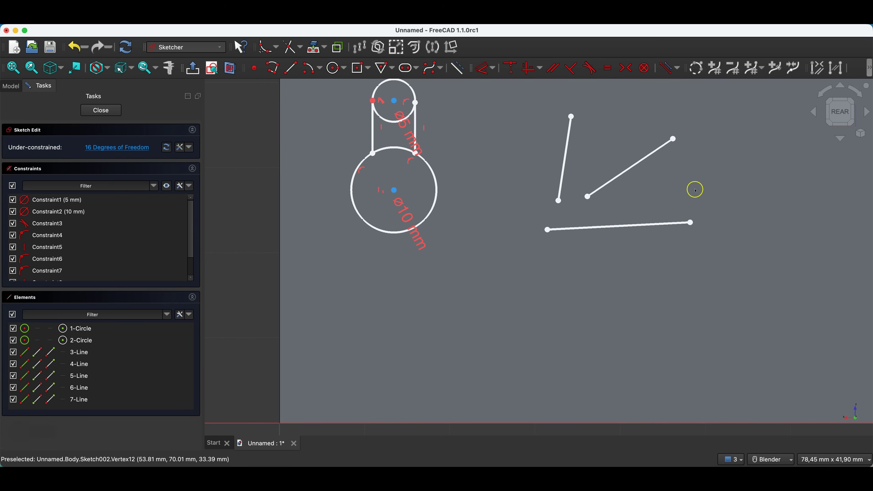
Constrain the bottom line horizontal, the left line vertical, and the slanted line horizontal.
{"action": "left_click", "coordinate": [627, 228]}
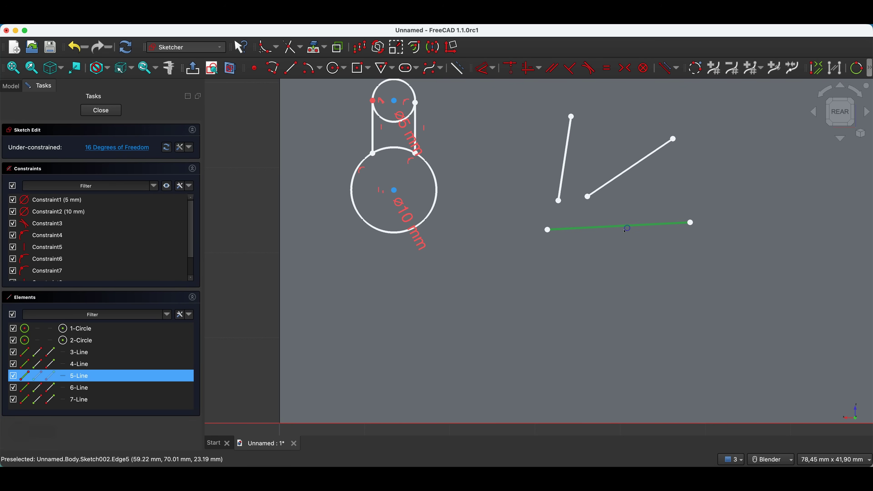
{"action": "left_click", "coordinate": [526, 68]}
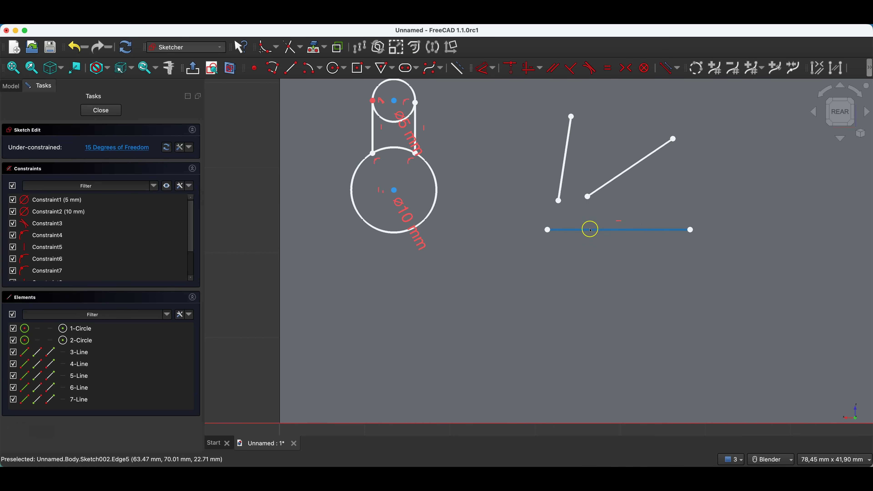
{"action": "left_click", "coordinate": [573, 138]}
{"action": "left_click", "coordinate": [526, 69]}
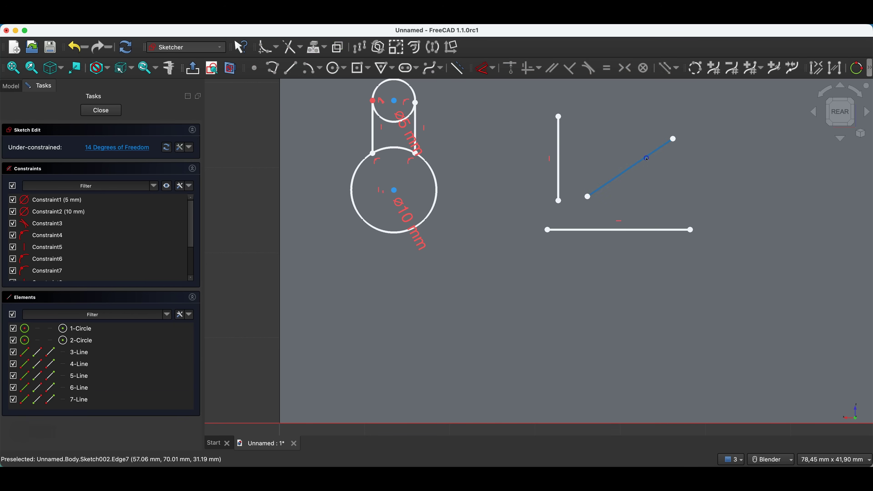
{"action": "left_click", "coordinate": [649, 159]}
{"action": "left_click", "coordinate": [527, 72]}
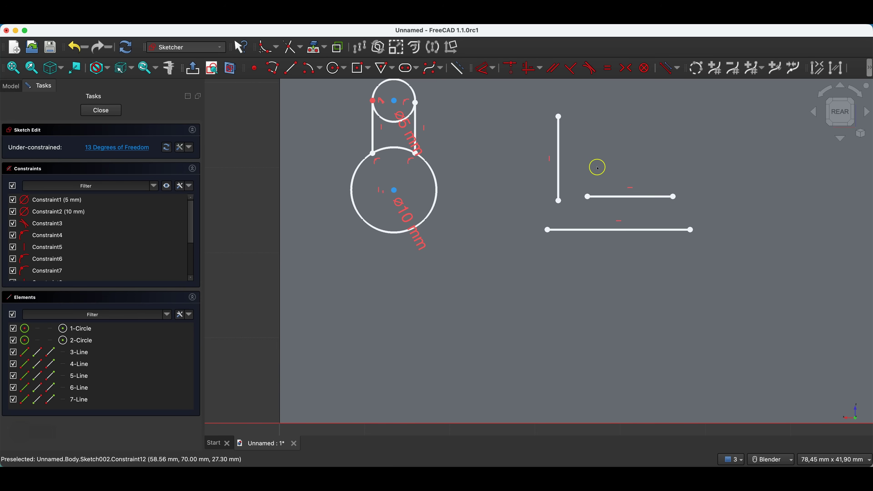
Undo the slanted line's horizontal constraint, make it vertical, and box-select all three lines.
{"action": "left_click", "coordinate": [78, 47]}
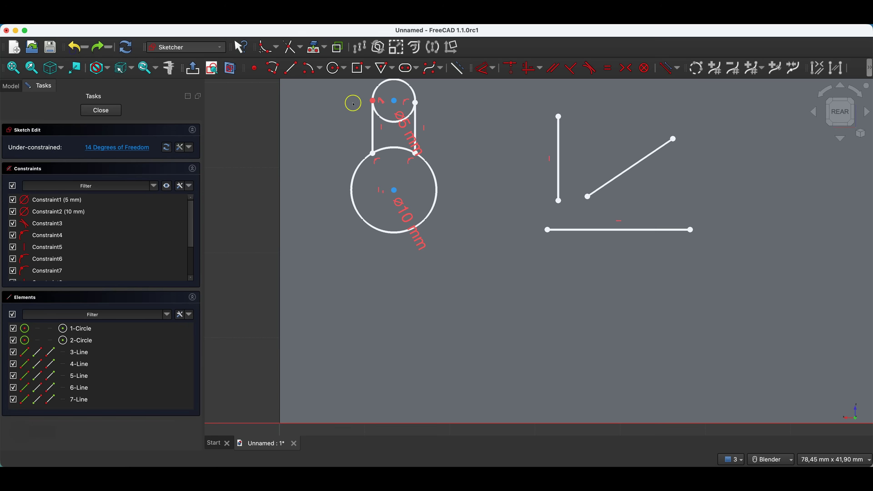
{"action": "left_click", "coordinate": [540, 67]}
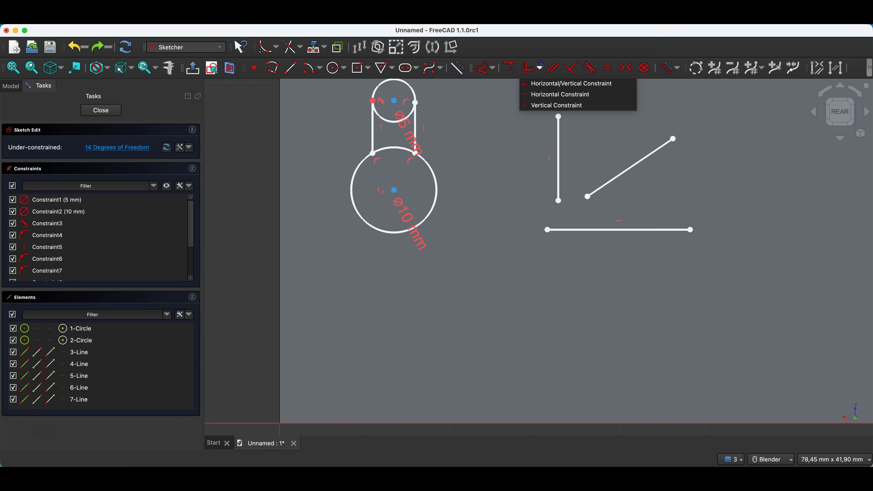
{"action": "left_click", "coordinate": [552, 106]}
{"action": "left_click", "coordinate": [636, 163]}
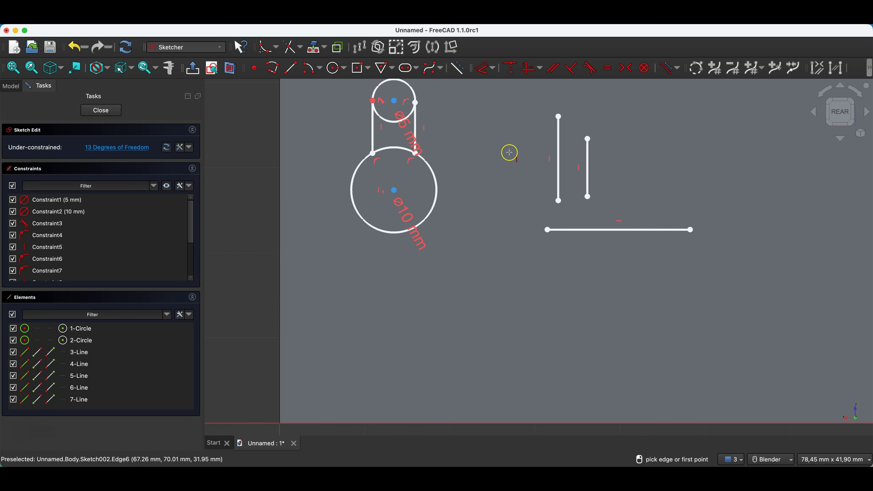
{"action": "right_click", "coordinate": [523, 166]}
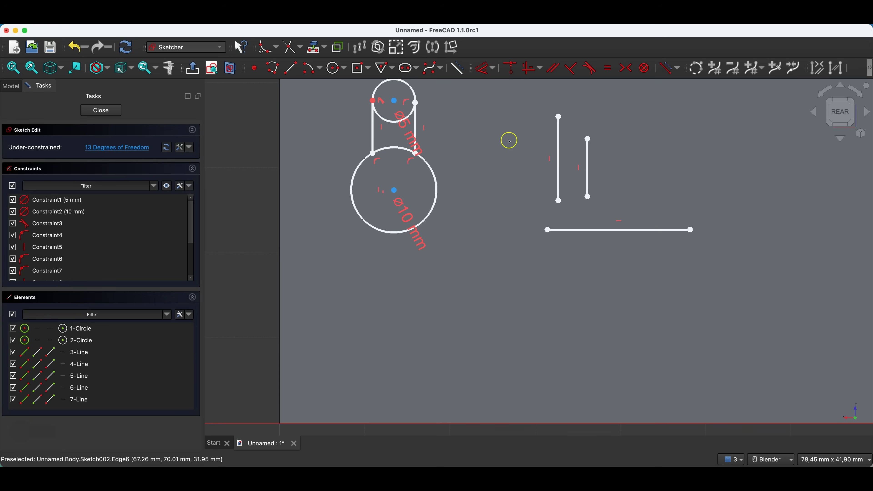
{"action": "left_click_drag", "start_coordinate": [514, 96], "coordinate": [721, 271]}
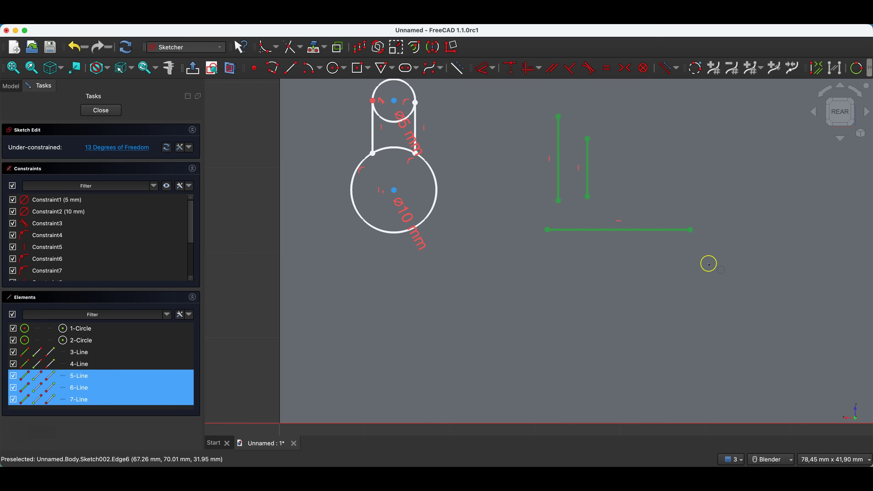
Delete the practice lines and make the keyhole's right side line tangent to the small circle.
{"action": "key", "text": "Delete"}
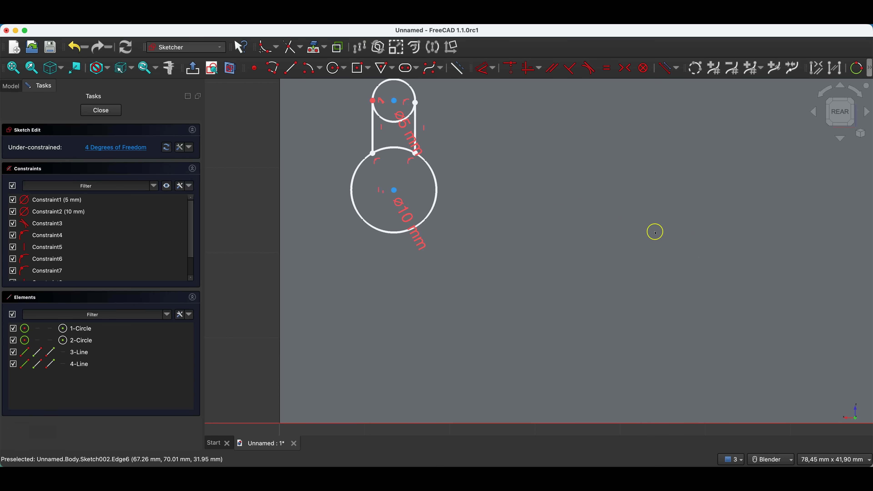
{"action": "scroll", "coordinate": [452, 307], "scroll_direction": "down", "scroll_amount": 2}
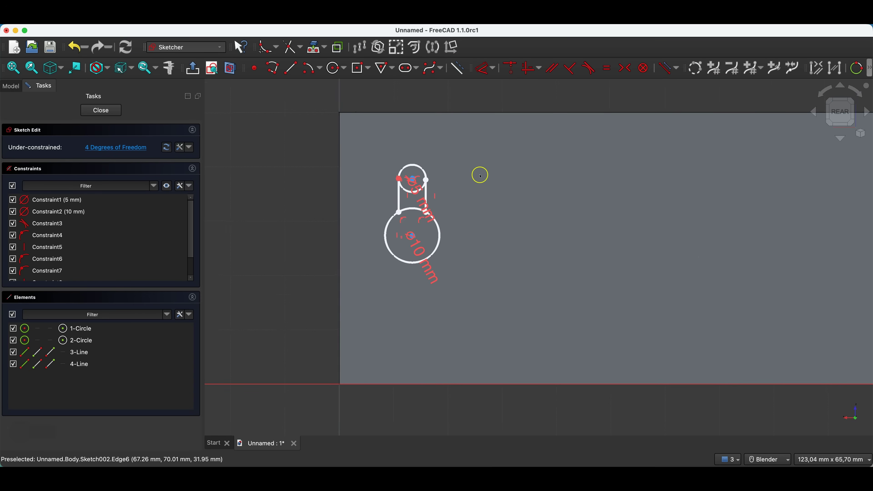
{"action": "scroll", "coordinate": [440, 180], "scroll_direction": "up", "scroll_amount": 1}
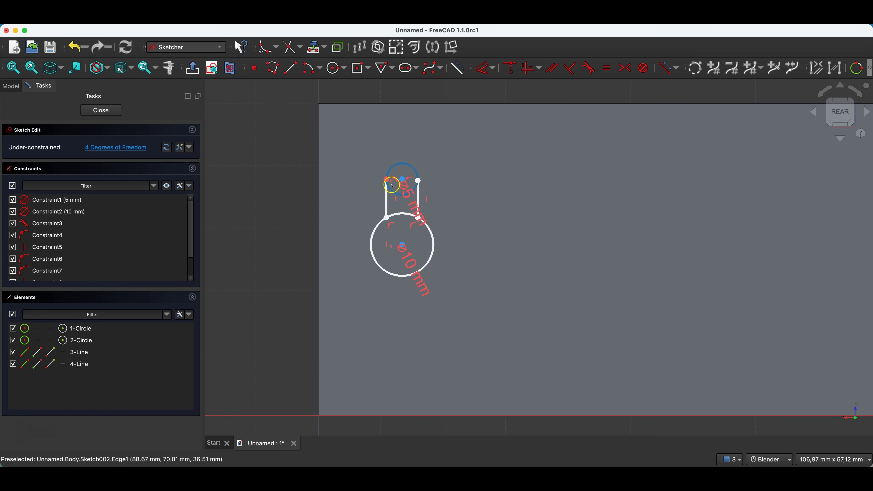
{"action": "scroll", "coordinate": [396, 166], "scroll_direction": "up", "scroll_amount": 3}
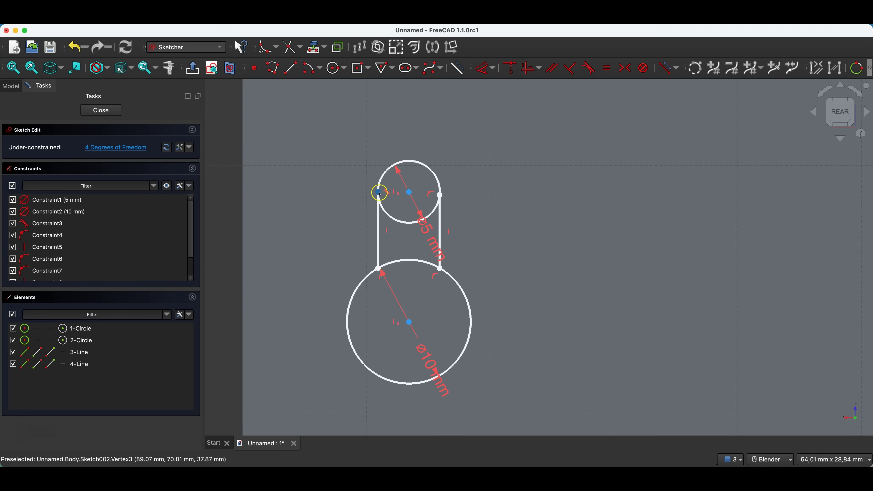
{"action": "left_click", "coordinate": [379, 192]}
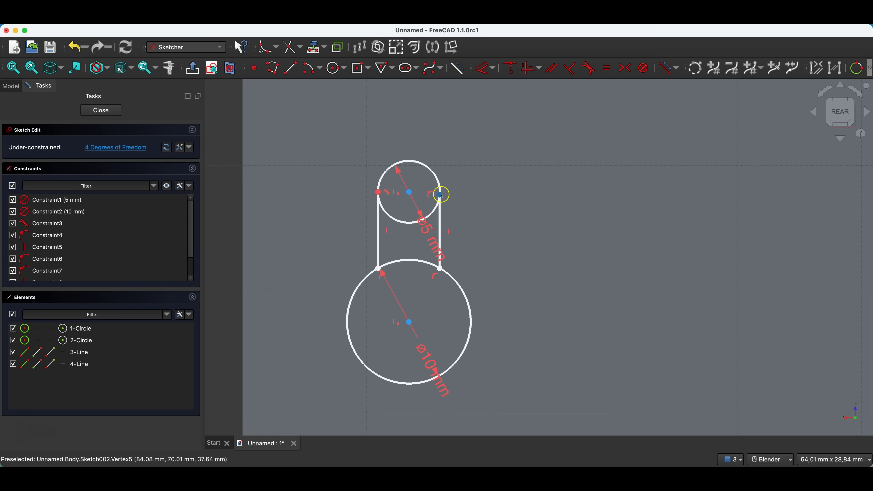
{"action": "left_click", "coordinate": [440, 219]}
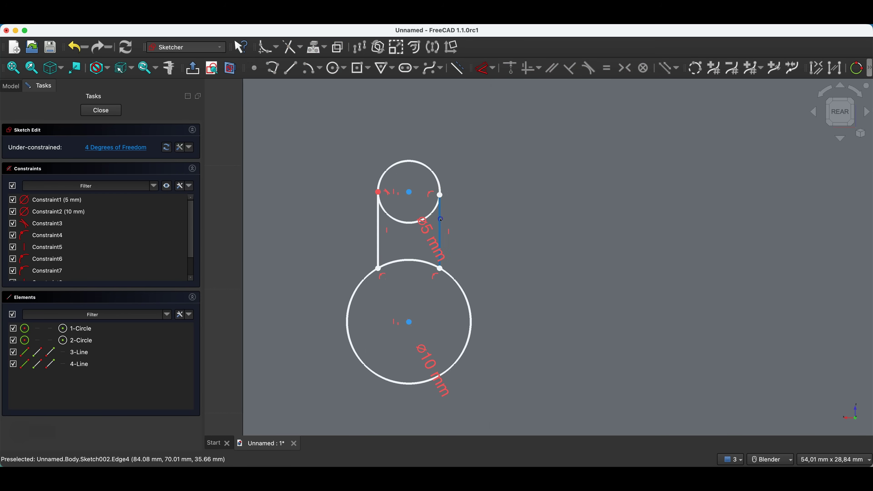
{"action": "left_click", "coordinate": [430, 169]}
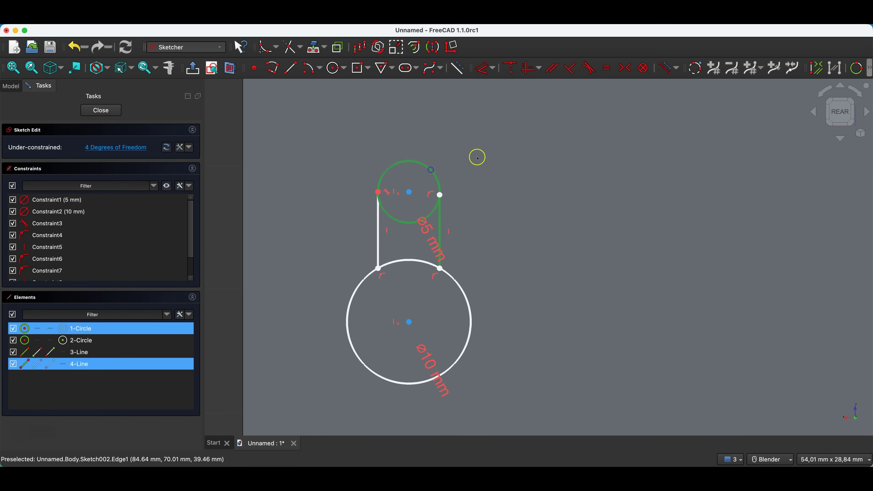
{"action": "left_click", "coordinate": [431, 271]}
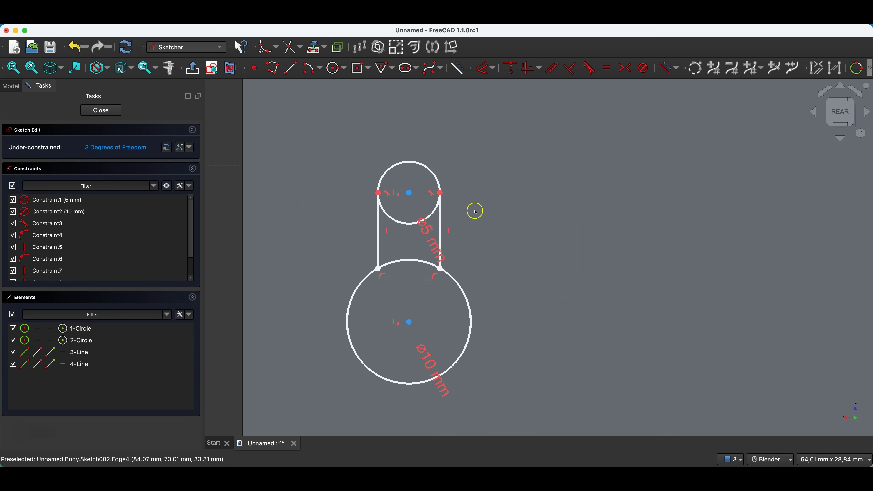
Dimension the two circle centres 10 mm apart.
{"action": "left_click", "coordinate": [409, 193]}
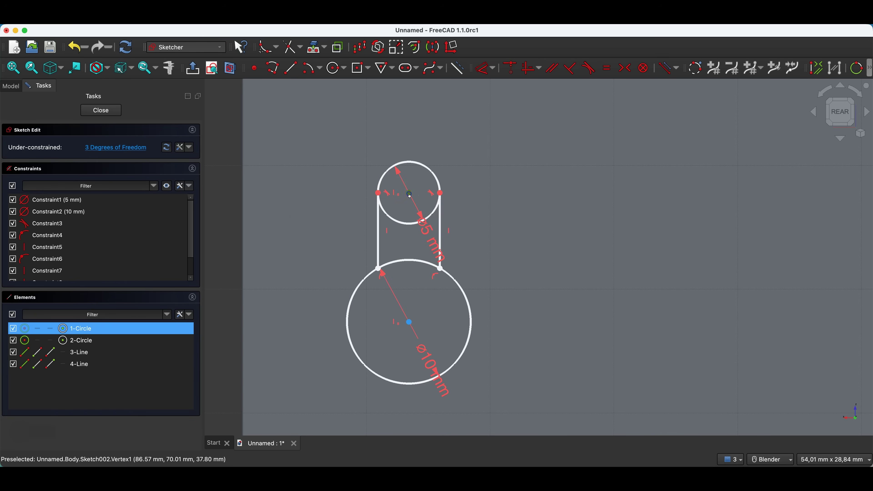
{"action": "left_click", "coordinate": [411, 323]}
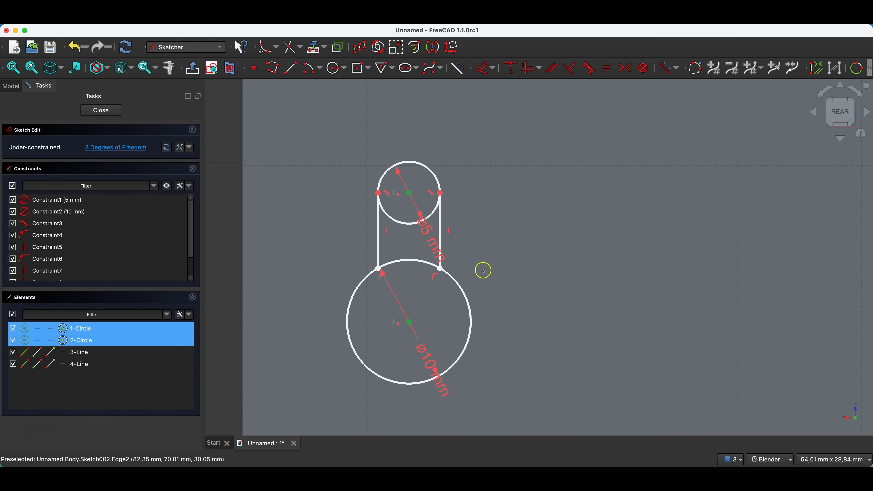
{"action": "key", "text": "d"}
{"action": "left_click", "coordinate": [503, 256]}
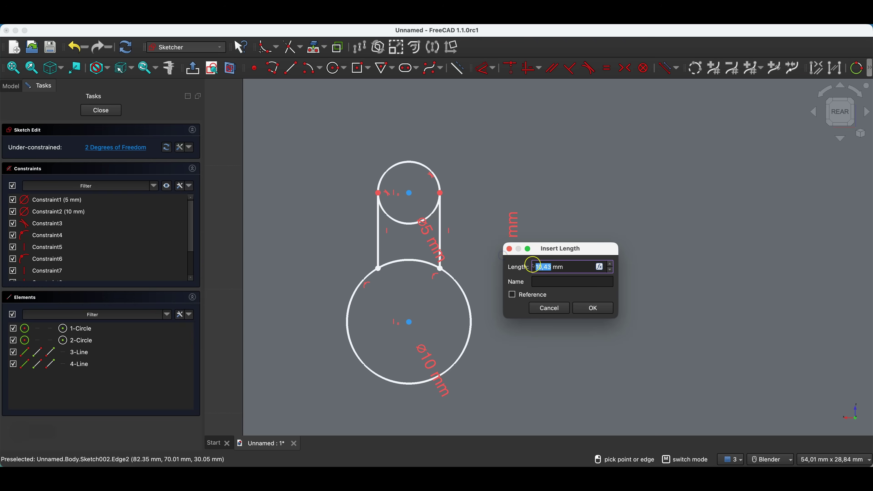
{"action": "type", "text": "10"}
{"action": "key", "text": "Return"}
{"action": "scroll", "coordinate": [462, 236], "scroll_direction": "down", "scroll_amount": 3}
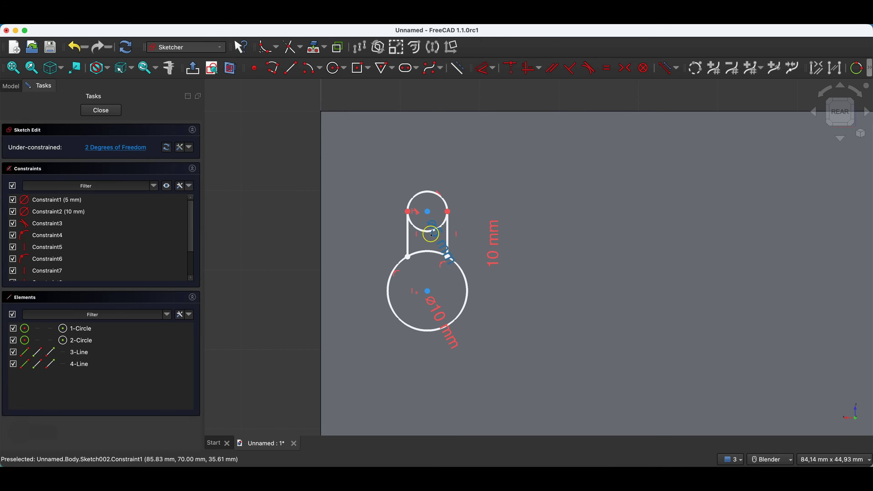
{"action": "middle_click_drag", "start_coordinate": [434, 292], "coordinate": [436, 293]}
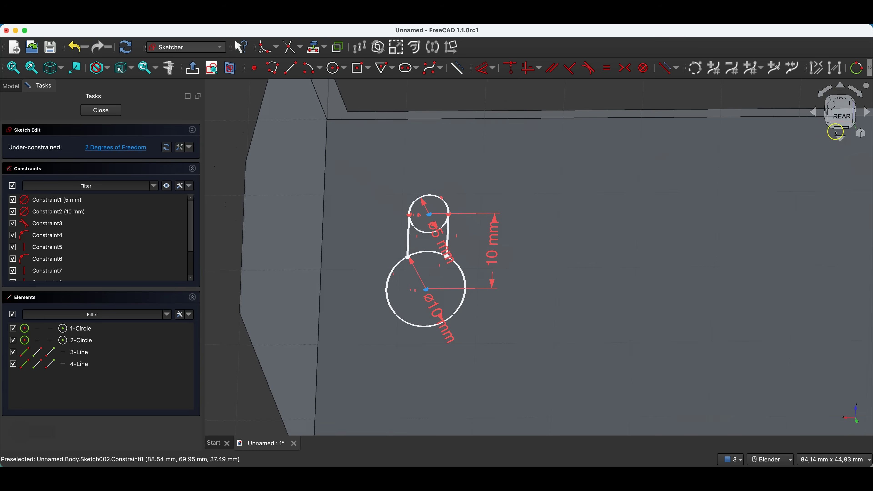
{"action": "left_click", "coordinate": [841, 115]}
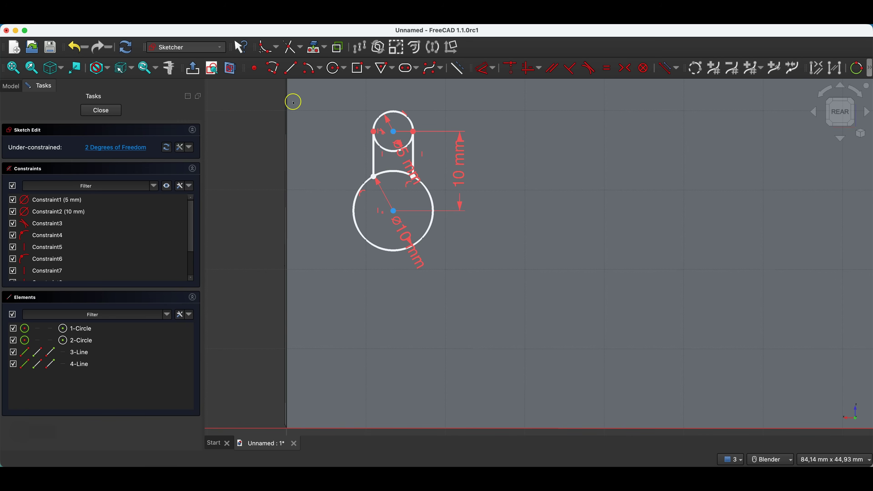
{"action": "scroll", "coordinate": [406, 124], "scroll_direction": "up", "scroll_amount": 2}
{"action": "middle_click_drag", "start_coordinate": [406, 124], "coordinate": [440, 227], "text": "shift"}
{"action": "scroll", "coordinate": [423, 199], "scroll_direction": "down", "scroll_amount": 3}
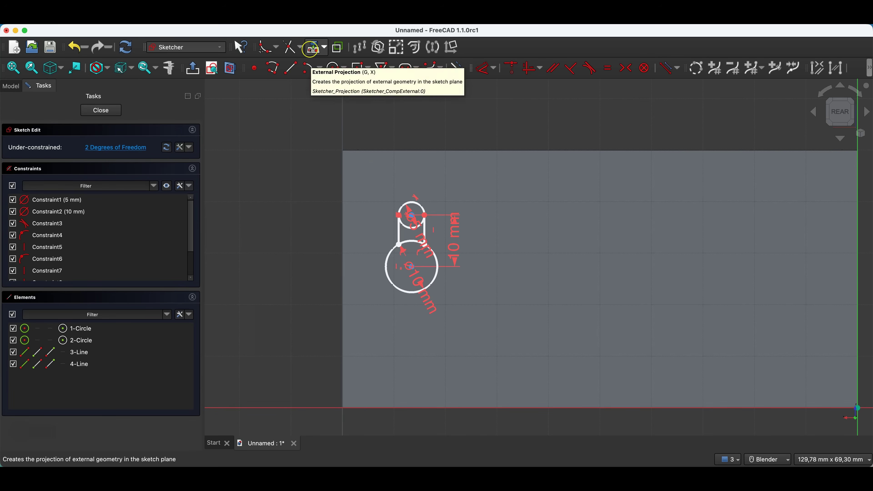
Project the back wall's top edge and offset the small circle's centre 15 mm horizontally from its corner.
{"action": "left_click", "coordinate": [353, 150]}
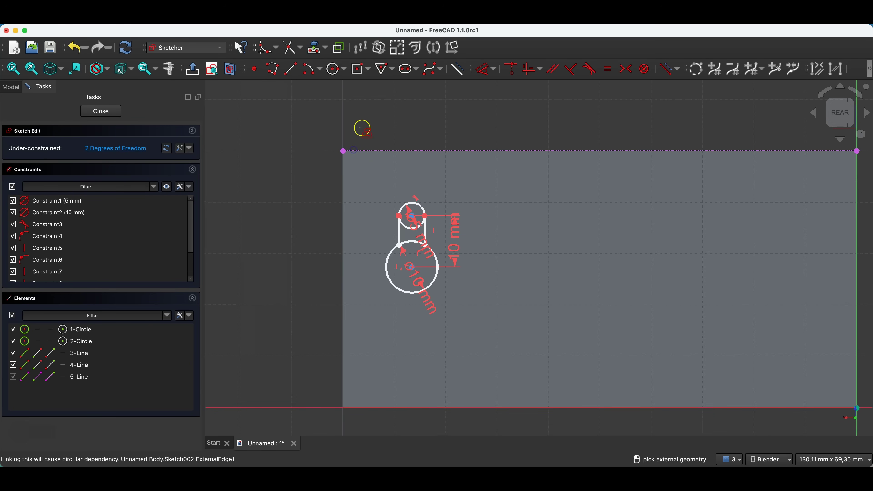
{"action": "key", "text": "Escape"}
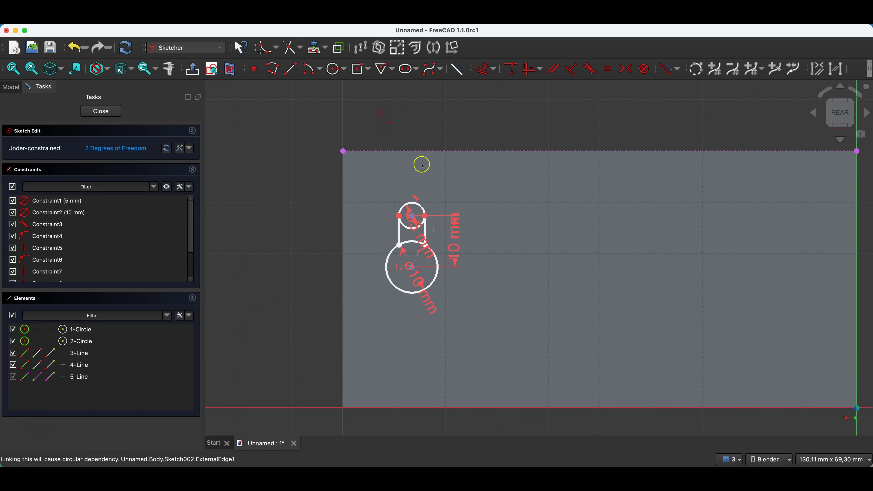
{"action": "left_click", "coordinate": [413, 218]}
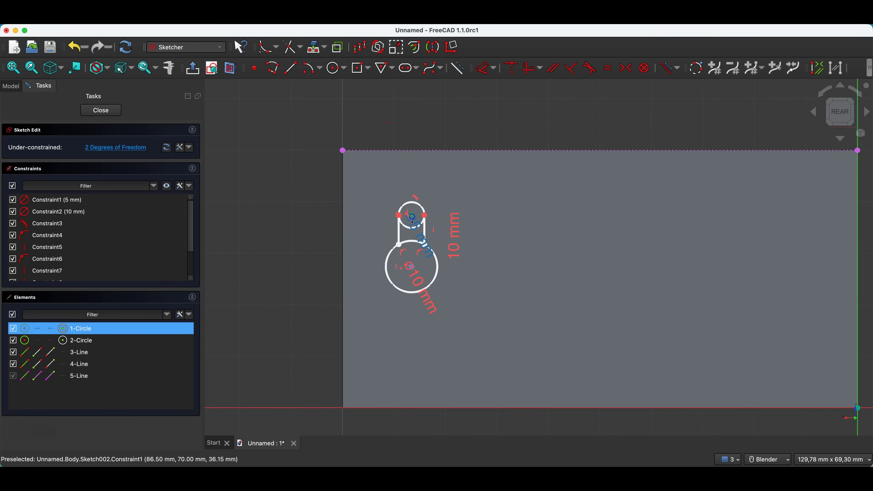
{"action": "left_click", "coordinate": [343, 151]}
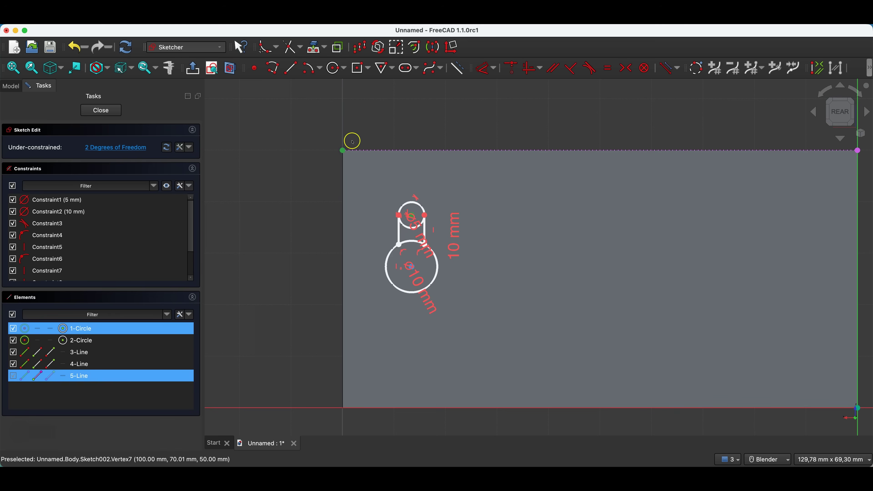
{"action": "key", "text": "d"}
{"action": "left_click", "coordinate": [366, 108]}
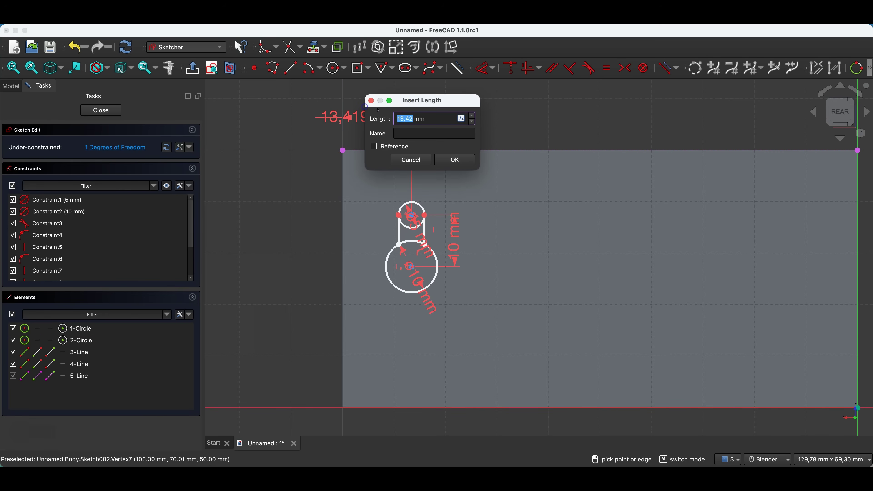
{"action": "key", "text": "Return"}
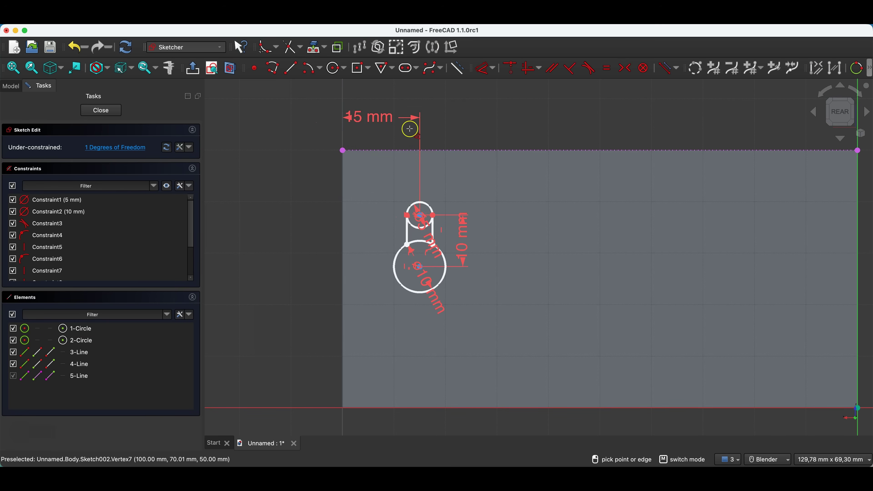
Dimension the small circle's centre 10 mm vertically from the projected corner.
{"action": "left_click", "coordinate": [420, 216]}
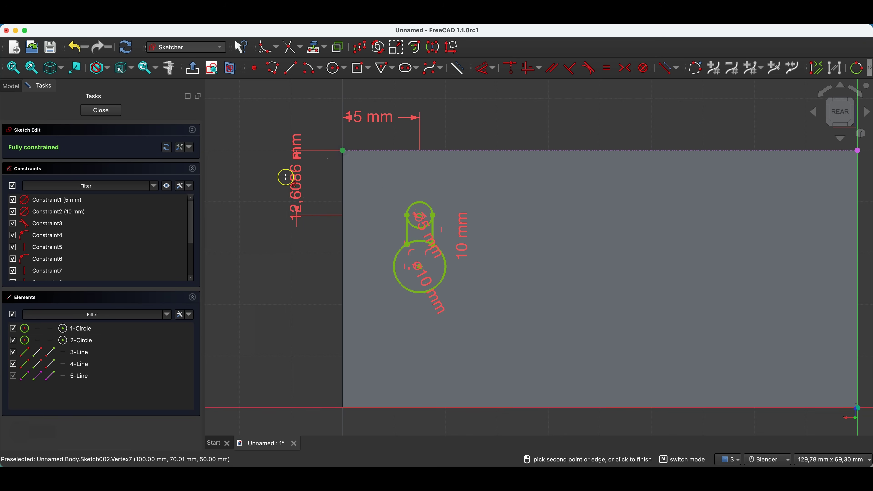
{"action": "left_click", "coordinate": [267, 180]}
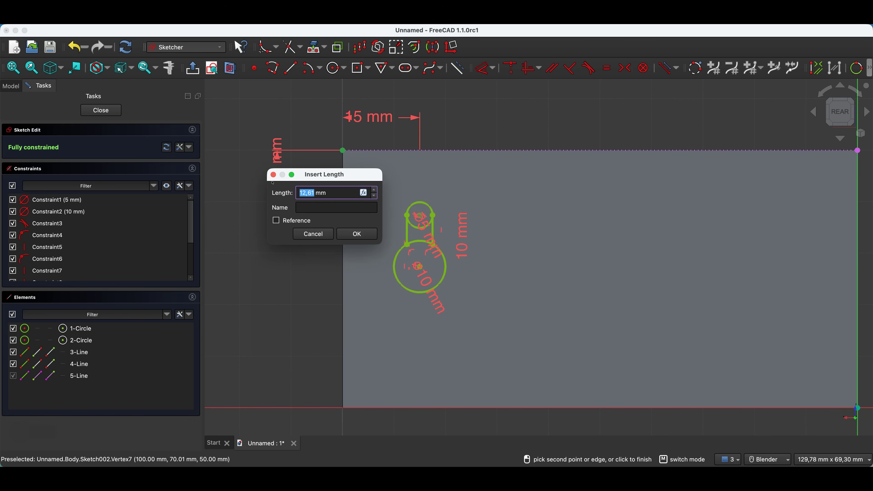
{"action": "type", "text": "10"}
{"action": "key", "text": "Return"}
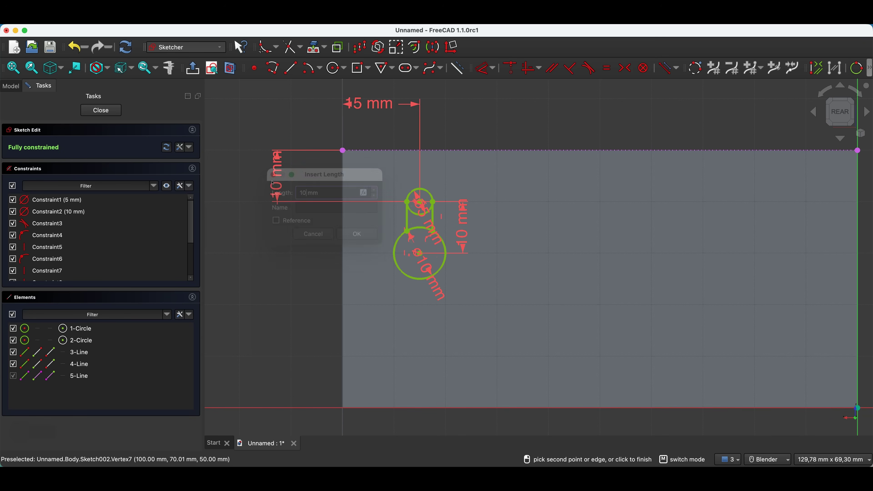
{"action": "scroll", "coordinate": [423, 210], "scroll_direction": "up", "scroll_amount": 4}
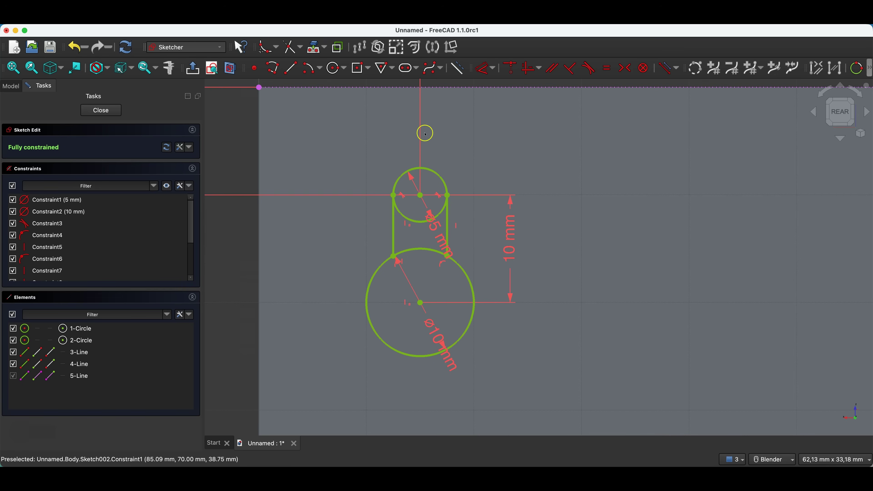
{"action": "scroll", "coordinate": [403, 152], "scroll_direction": "down", "scroll_amount": 2}
{"action": "scroll", "coordinate": [401, 189], "scroll_direction": "up", "scroll_amount": 1}
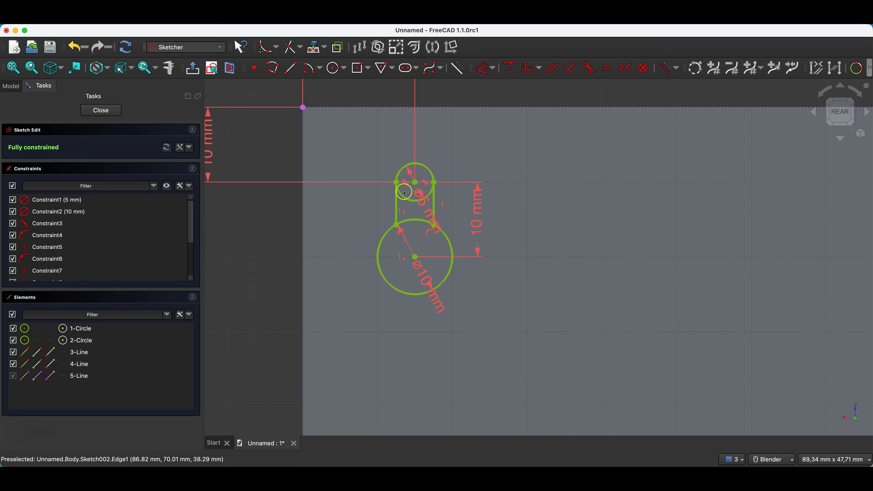
Trim the overlapping circle arcs inside the slot and close the sketch.
{"action": "left_click", "coordinate": [292, 48]}
{"action": "left_click", "coordinate": [415, 202]}
{"action": "left_click", "coordinate": [415, 220]}
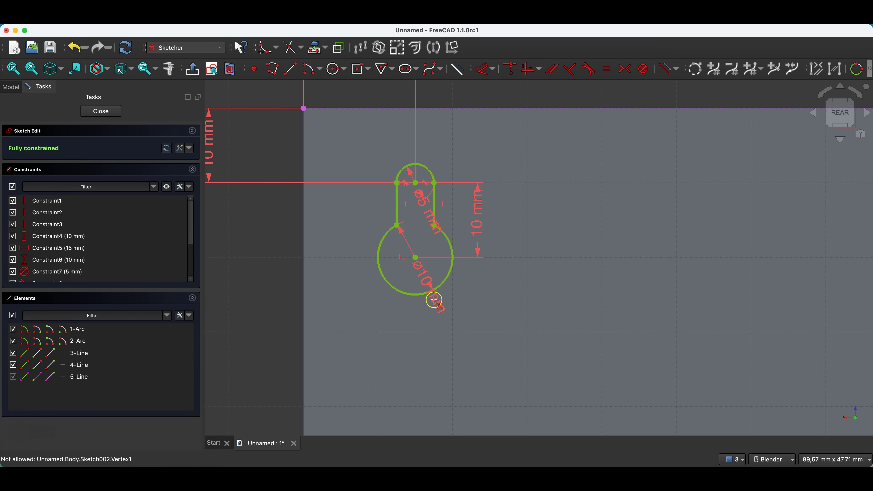
{"action": "left_click", "coordinate": [101, 111]}
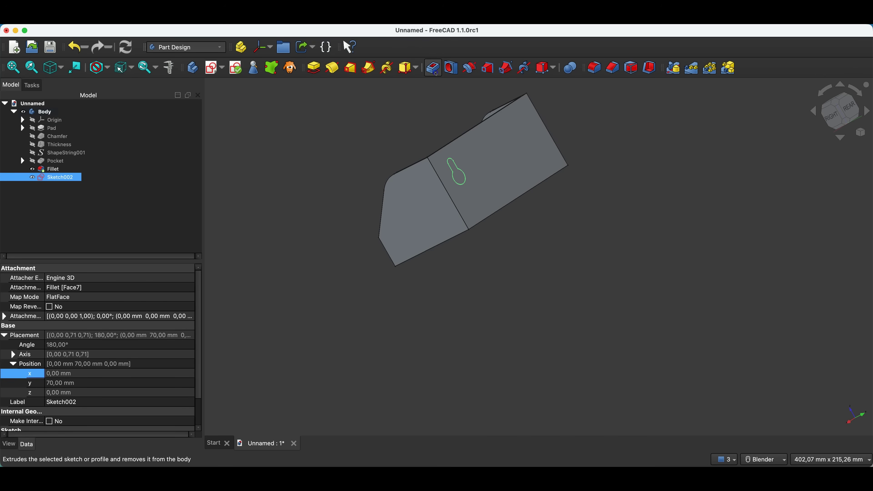
Pocket the keyhole sketch with type 'To first' to slot the back wall.
{"action": "left_click", "coordinate": [433, 70]}
{"action": "middle_click_drag", "start_coordinate": [431, 119], "coordinate": [564, 201]}
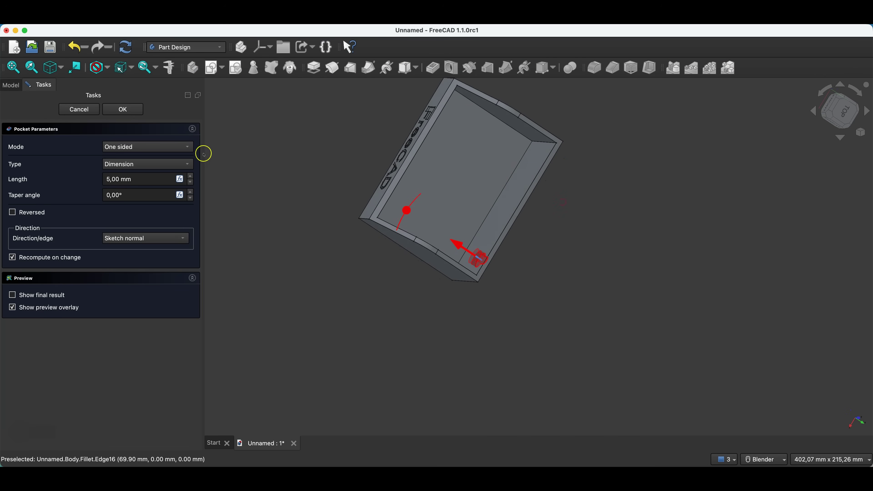
{"action": "left_click", "coordinate": [110, 164]}
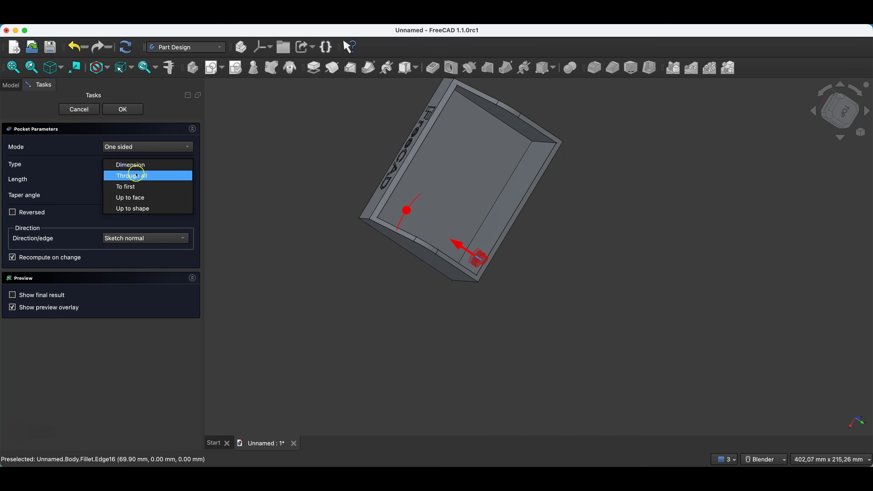
{"action": "left_click", "coordinate": [137, 188]}
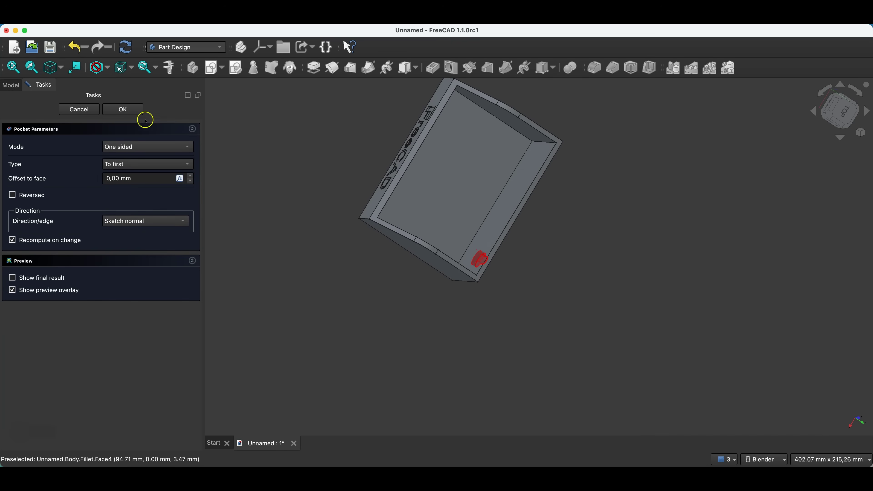
{"action": "left_click", "coordinate": [135, 112]}
{"action": "middle_click_drag", "start_coordinate": [511, 334], "coordinate": [390, 196]}
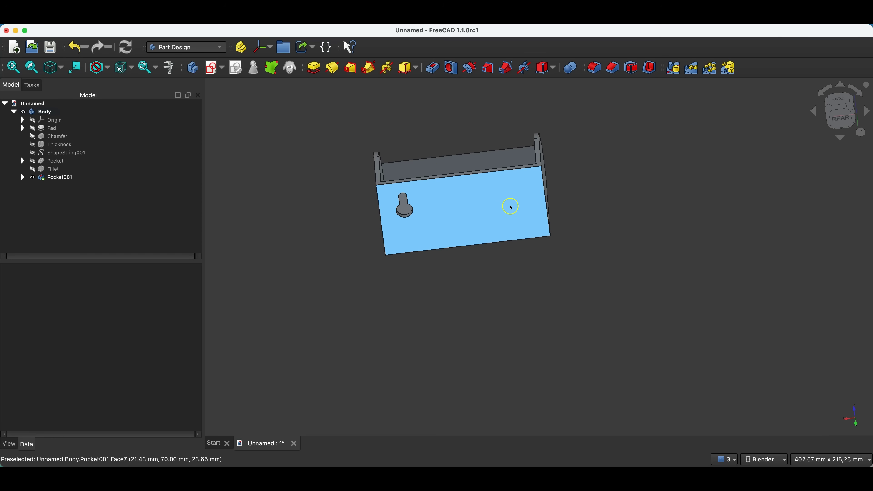
{"action": "left_click", "coordinate": [68, 181]}
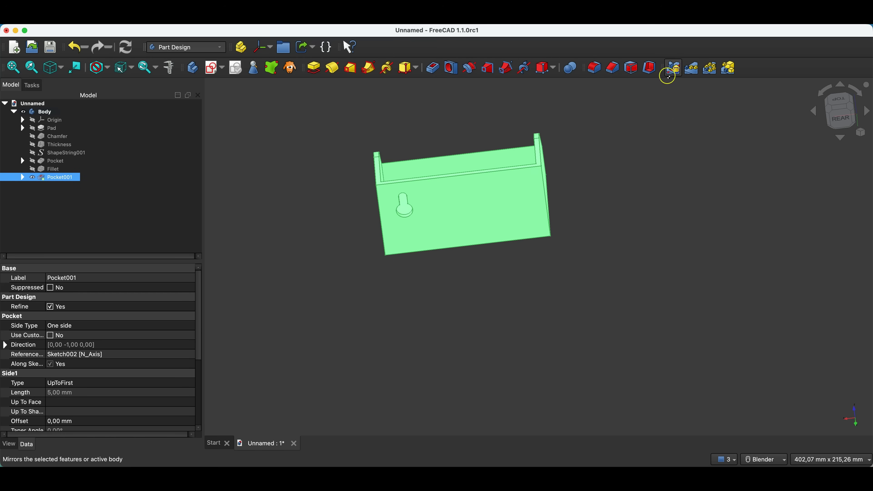
{"action": "left_click", "coordinate": [673, 68]}
{"action": "middle_click_drag", "start_coordinate": [483, 320], "coordinate": [547, 338]}
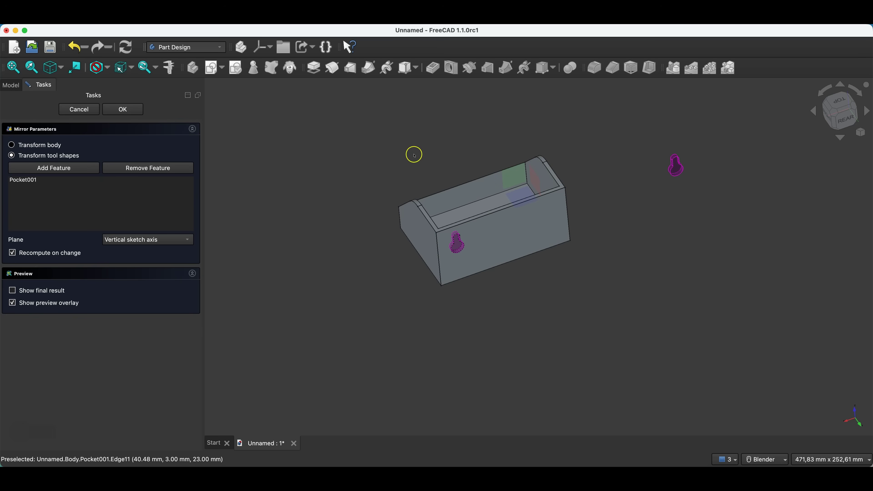
{"action": "left_click", "coordinate": [81, 109]}
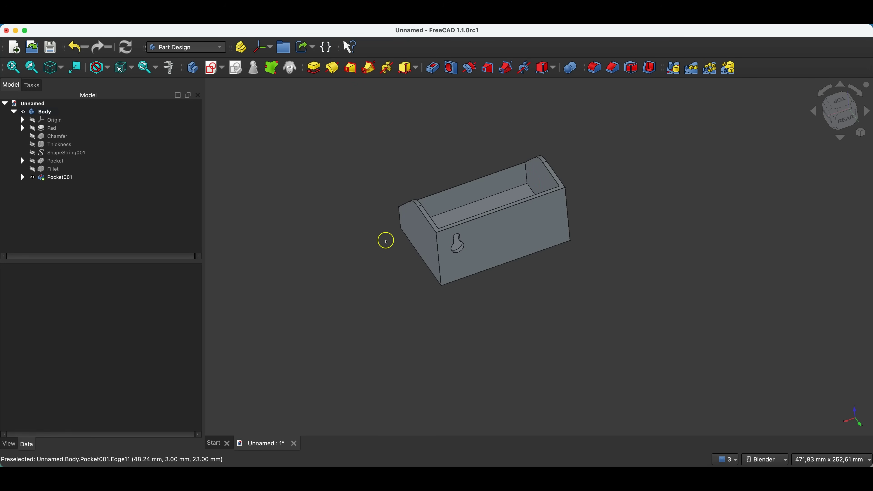
{"action": "left_click", "coordinate": [415, 228]}
Select the box's right end face as the new plane's reference.
{"action": "middle_click_drag", "start_coordinate": [555, 246], "coordinate": [368, 171]}
{"action": "left_click", "coordinate": [548, 193]}
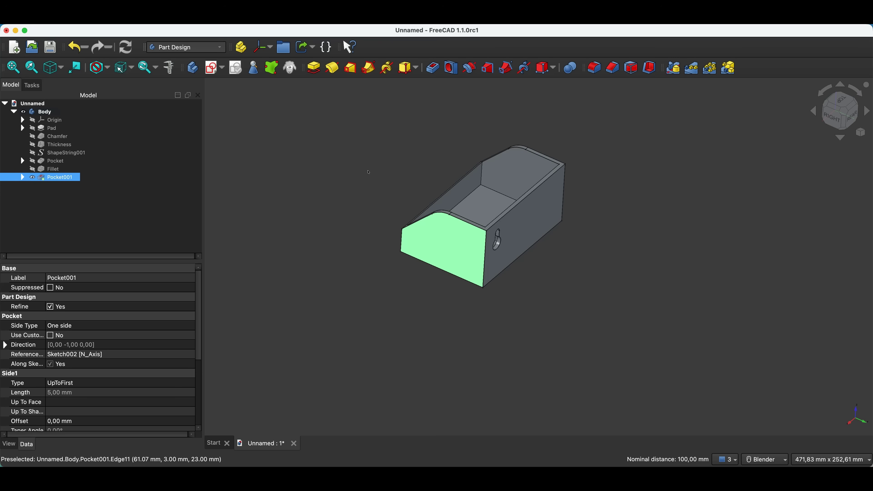
{"action": "middle_click_drag", "start_coordinate": [554, 284], "coordinate": [478, 282]}
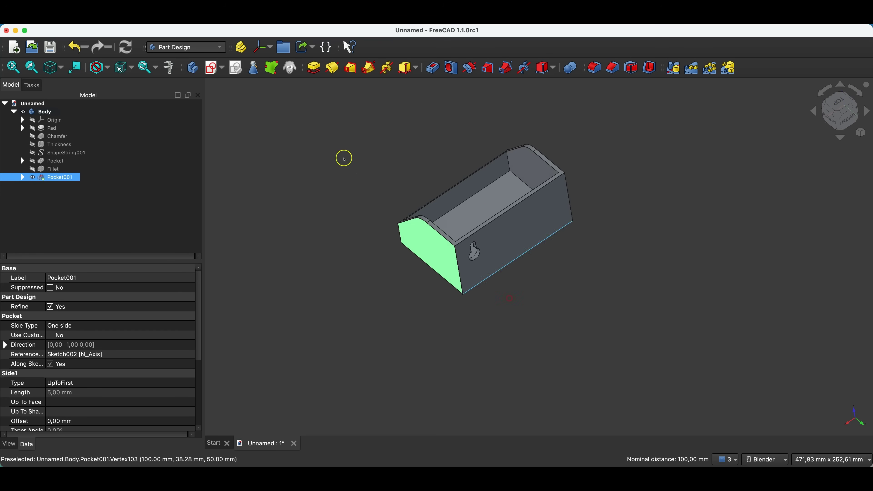
Add a datum plane to the box rotated 90° about the X axis.
{"action": "left_click", "coordinate": [270, 47]}
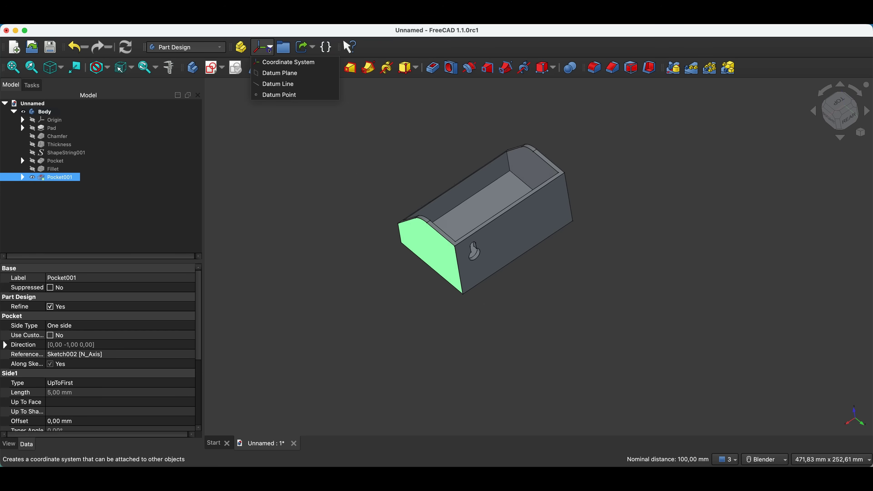
{"action": "left_click", "coordinate": [270, 74]}
{"action": "middle_click_drag", "start_coordinate": [376, 227], "coordinate": [536, 234]}
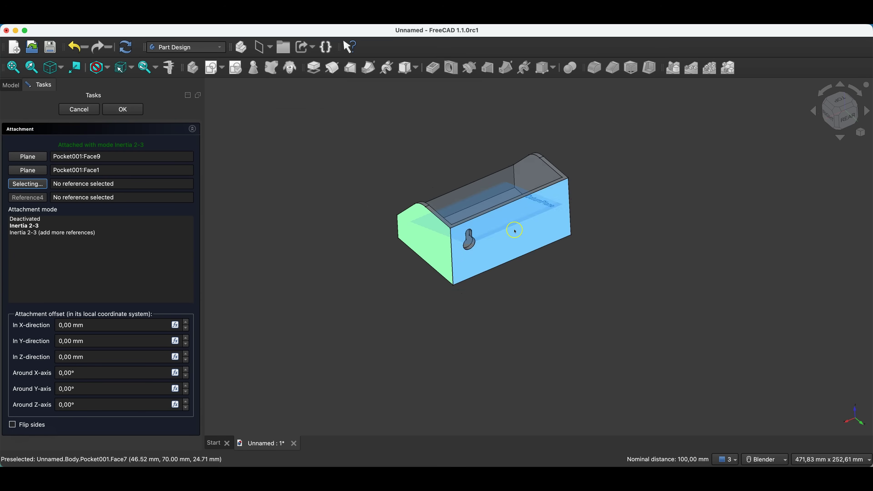
{"action": "left_click", "coordinate": [186, 371]}
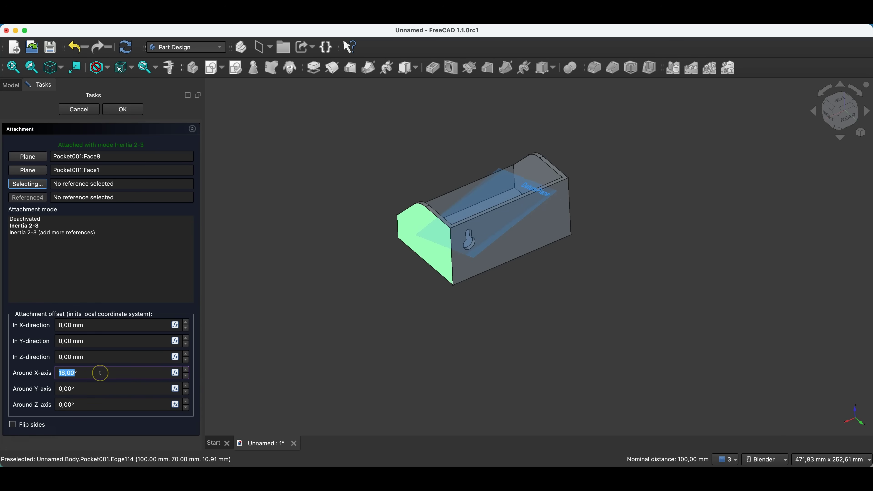
{"action": "type", "text": "90"}
{"action": "middle_click_drag", "start_coordinate": [444, 327], "coordinate": [508, 373]}
{"action": "left_click", "coordinate": [846, 108]}
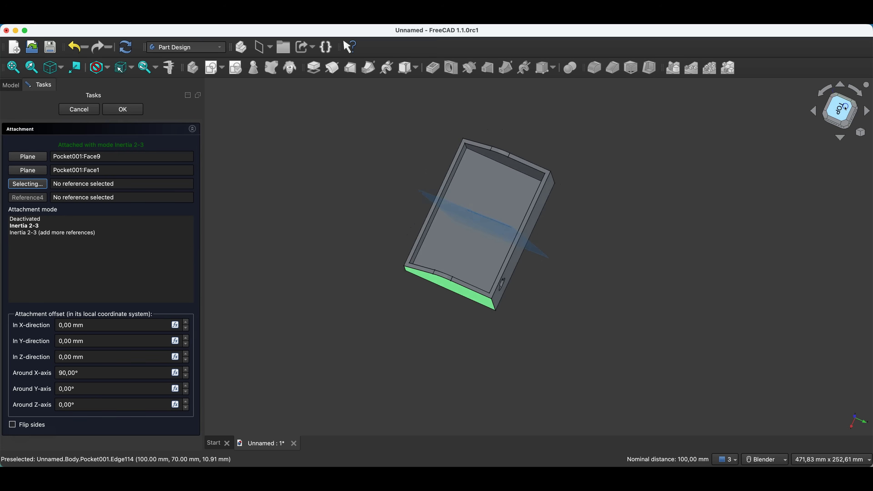
{"action": "middle_click_drag", "start_coordinate": [415, 339], "coordinate": [434, 309]}
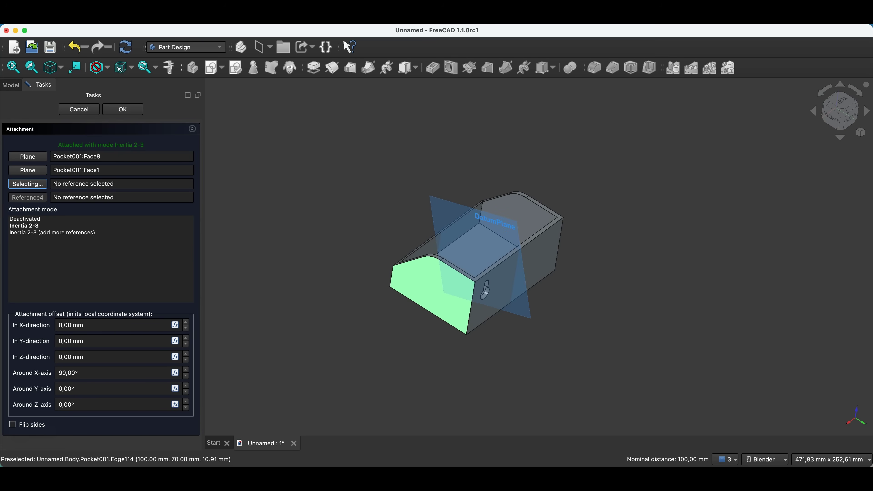
{"action": "left_click", "coordinate": [139, 111]}
{"action": "middle_click_drag", "start_coordinate": [468, 259], "coordinate": [499, 247]}
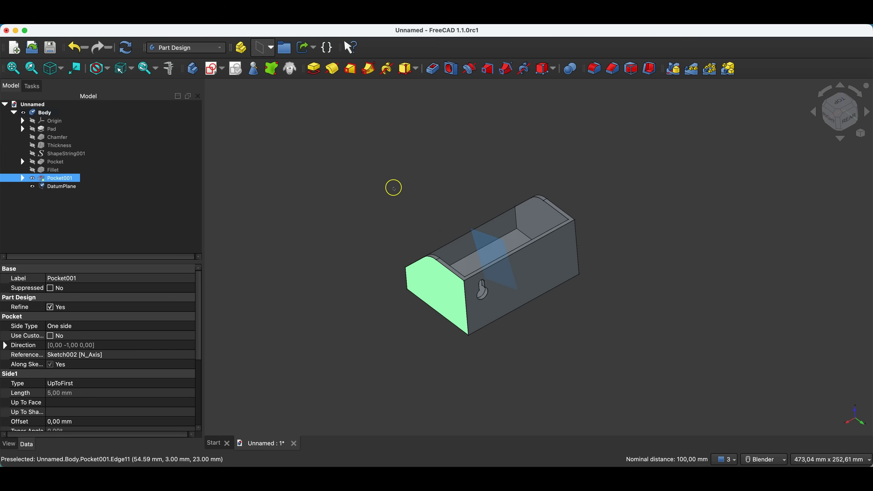
{"action": "left_click", "coordinate": [360, 209]}
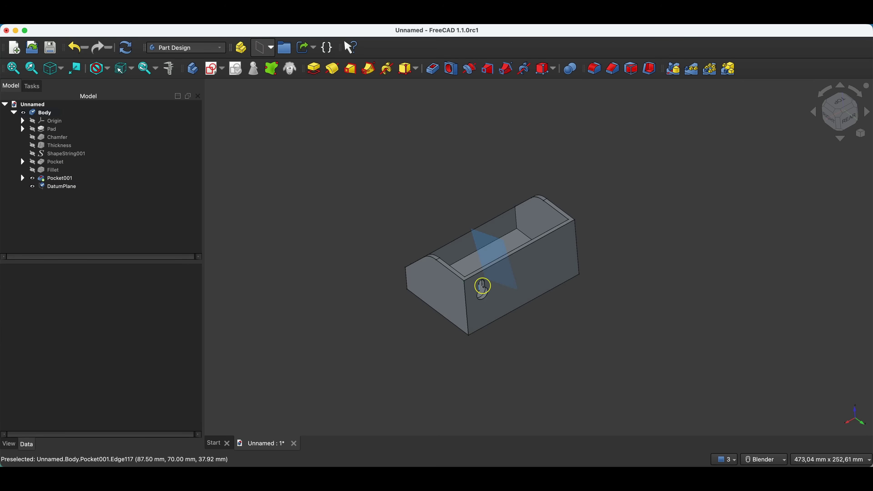
Mirror Pocket001 across the DatumPlane to cut a second keyhole slot in the back wall.
{"action": "left_click", "coordinate": [68, 177]}
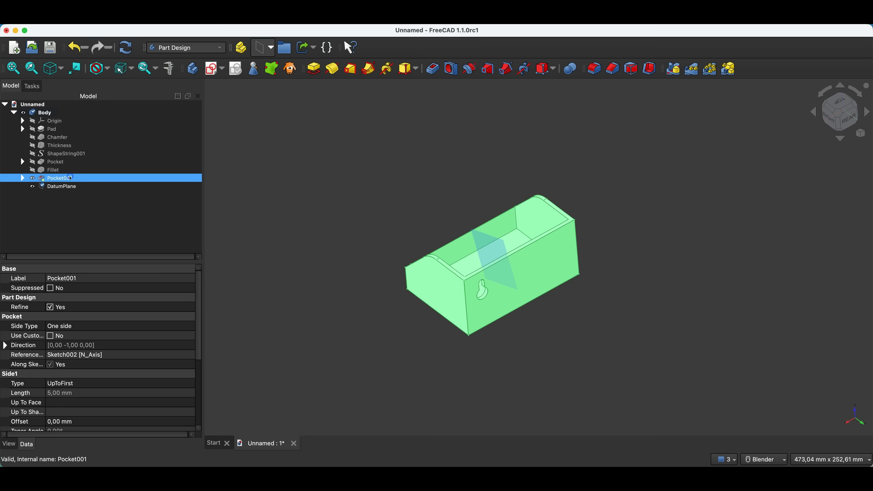
{"action": "left_click", "coordinate": [404, 234]}
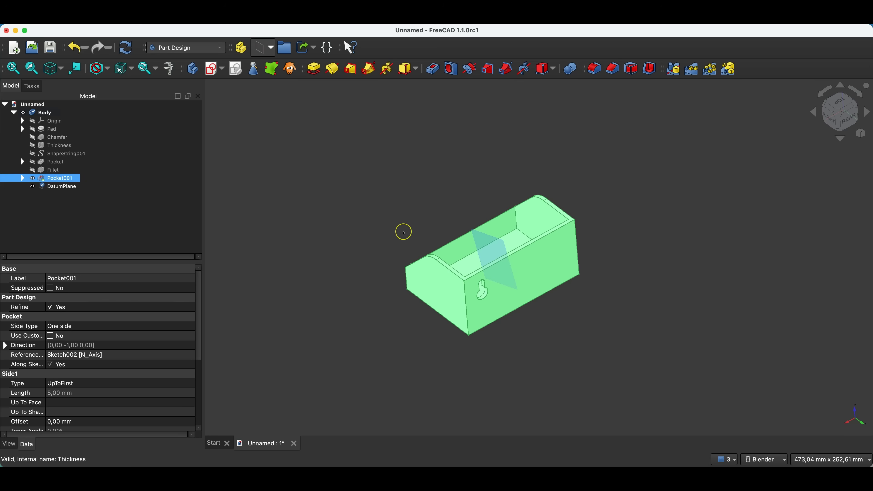
{"action": "left_click", "coordinate": [673, 69]}
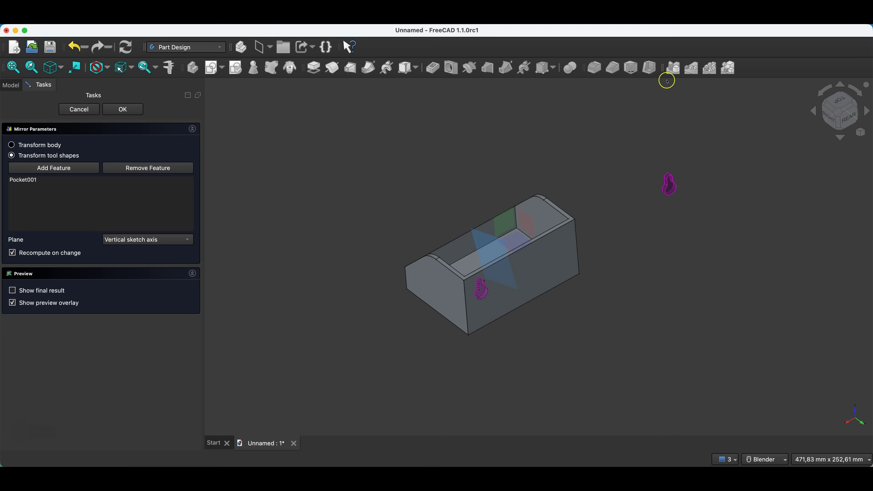
{"action": "left_click", "coordinate": [134, 240]}
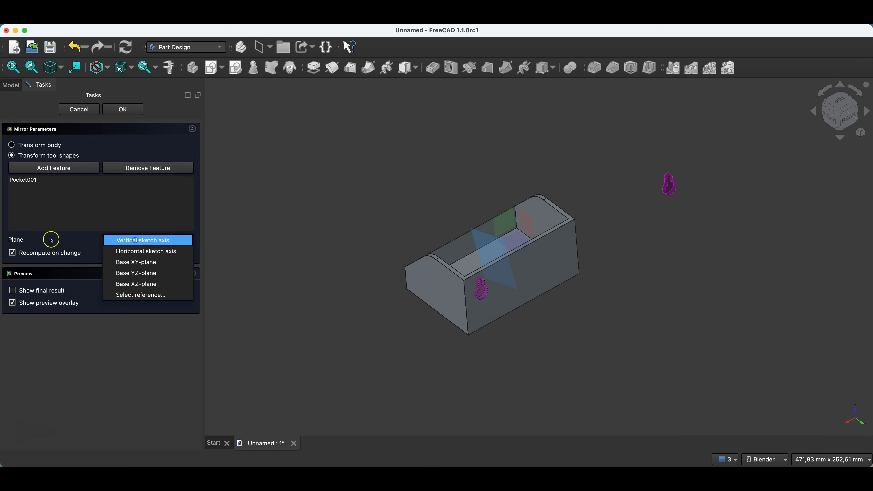
{"action": "left_click", "coordinate": [133, 296]}
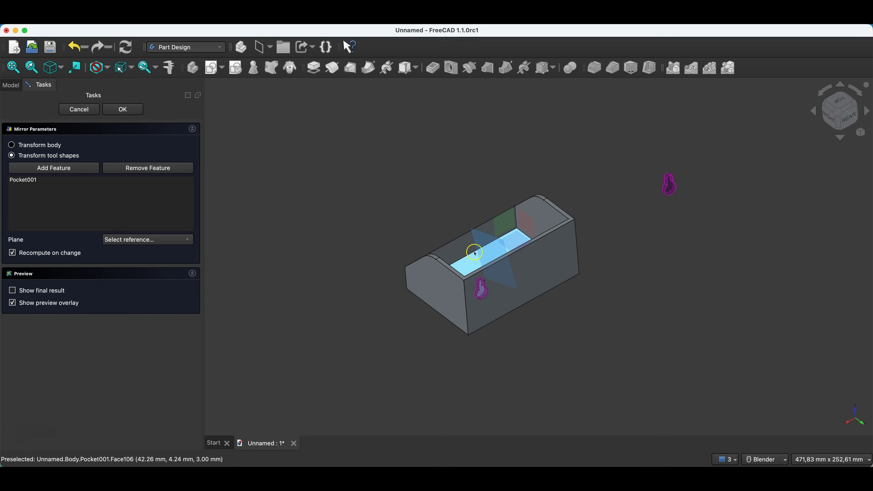
{"action": "left_click", "coordinate": [491, 247]}
{"action": "middle_click_drag", "start_coordinate": [536, 326], "coordinate": [493, 310]}
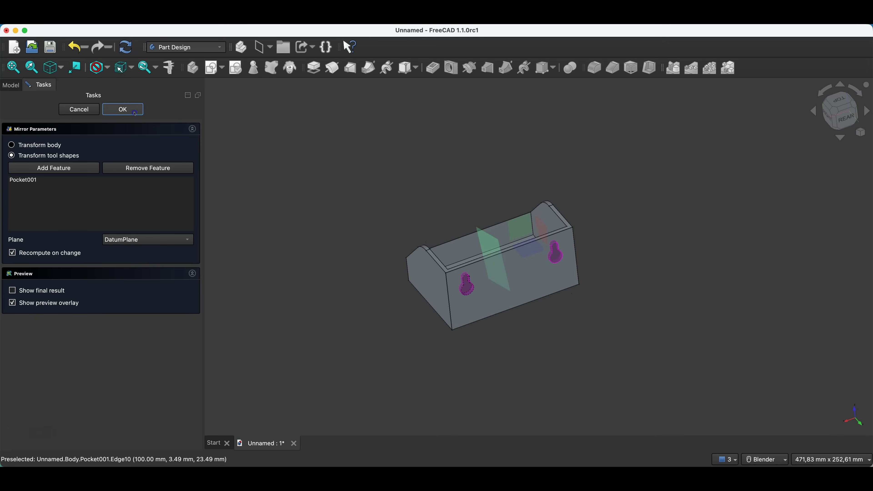
{"action": "left_click", "coordinate": [122, 109]}
{"action": "middle_click_drag", "start_coordinate": [682, 212], "coordinate": [616, 267]}
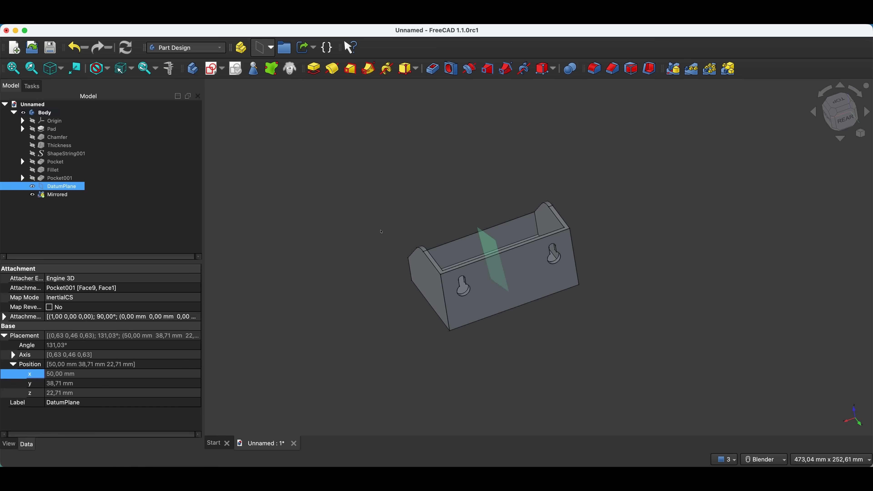
Check the DatumPlane's Position z value, 22,71 mm, in the Data properties.
{"action": "left_click", "coordinate": [40, 396]}
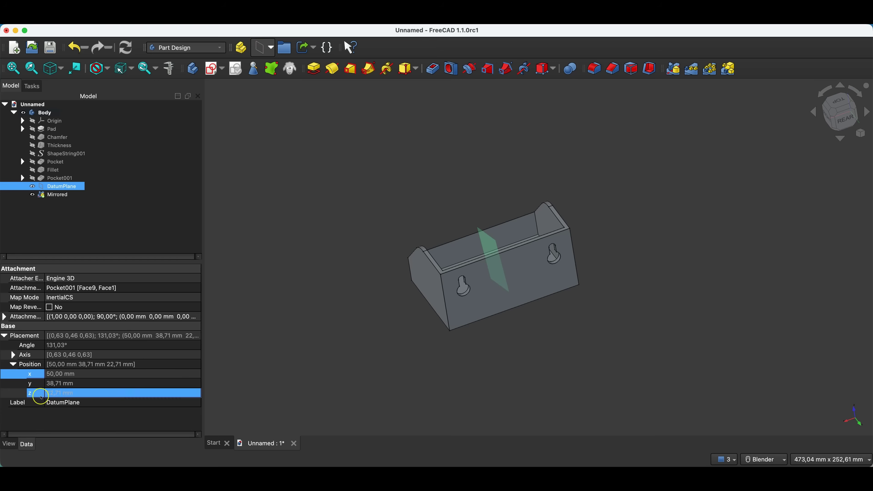